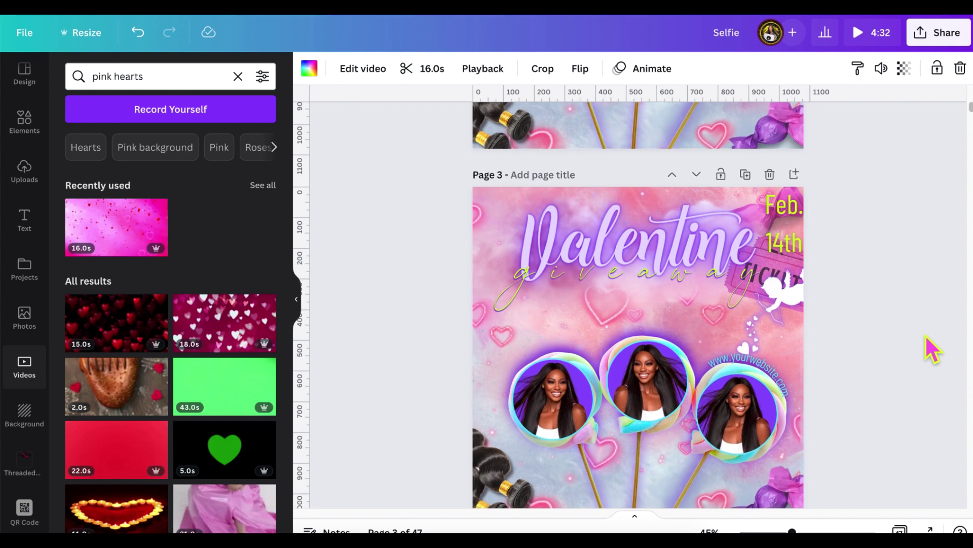
{"action": "scroll", "coordinate": [926, 333], "scroll_direction": "down", "scroll_amount": 5}
{"action": "scroll", "coordinate": [926, 334], "scroll_direction": "up", "scroll_amount": 6}
{"action": "scroll", "coordinate": [926, 349], "scroll_direction": "down", "scroll_amount": 1}
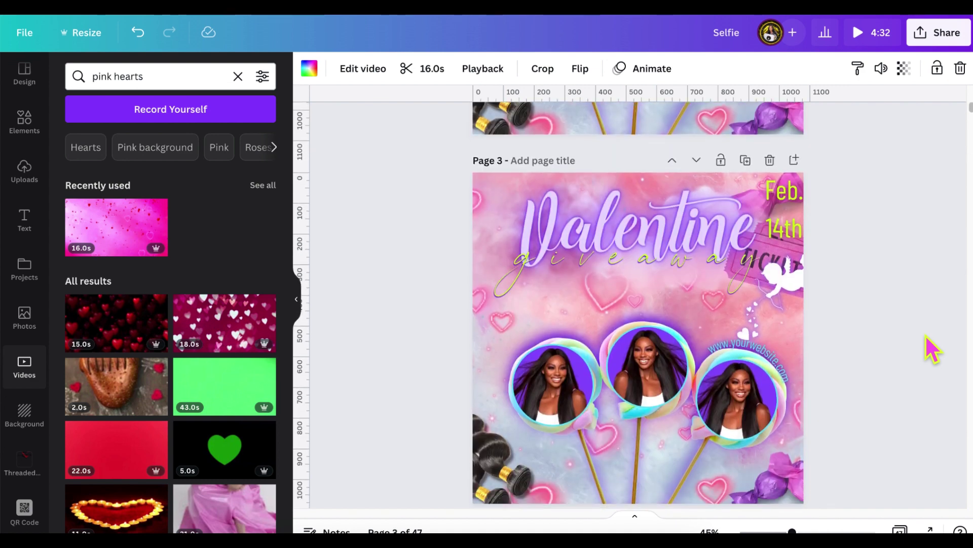
{"action": "scroll", "coordinate": [926, 335], "scroll_direction": "down", "scroll_amount": 1}
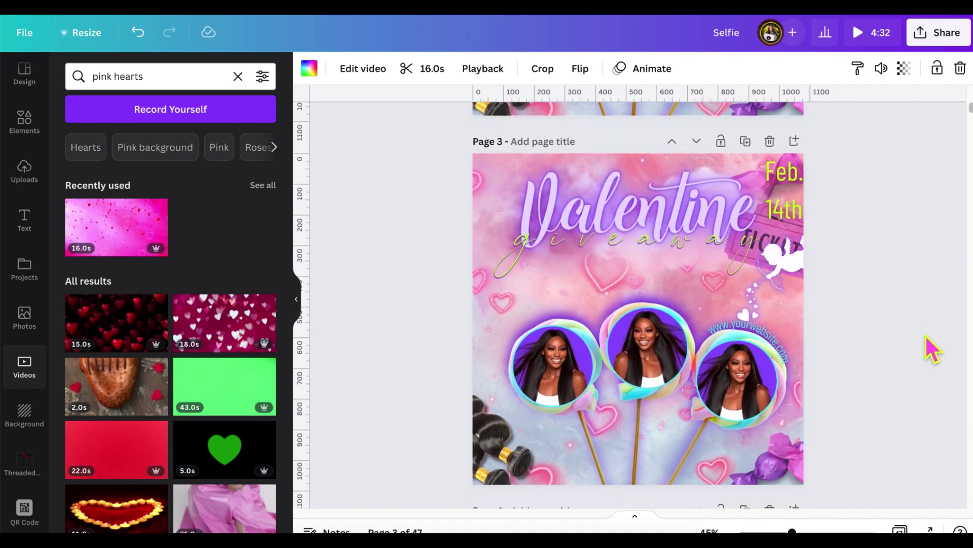
{"action": "scroll", "coordinate": [931, 350], "scroll_direction": "down", "scroll_amount": 1}
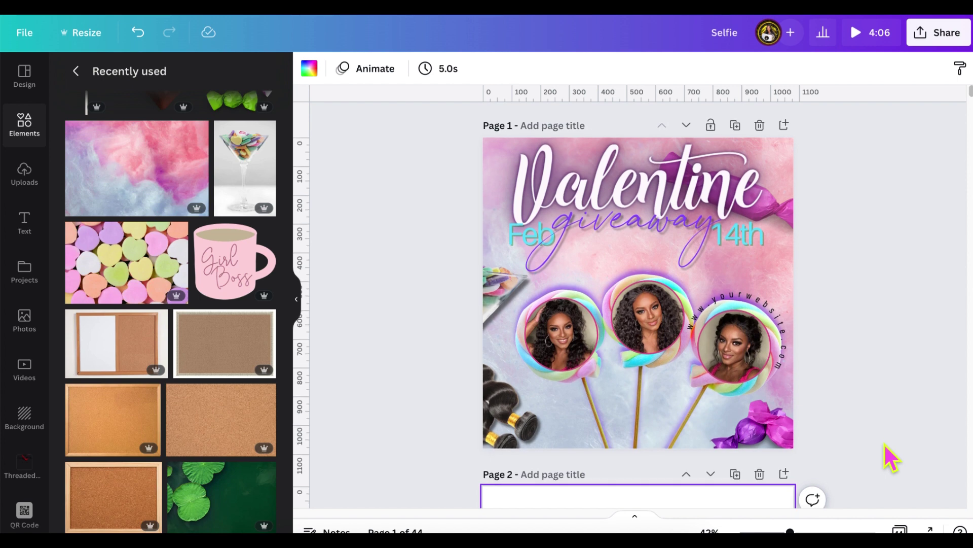
- Add a blank page after the empty page 2
{"action": "scroll", "coordinate": [886, 447], "scroll_direction": "down", "scroll_amount": 2}
{"action": "scroll", "coordinate": [885, 444], "scroll_direction": "down", "scroll_amount": 6}
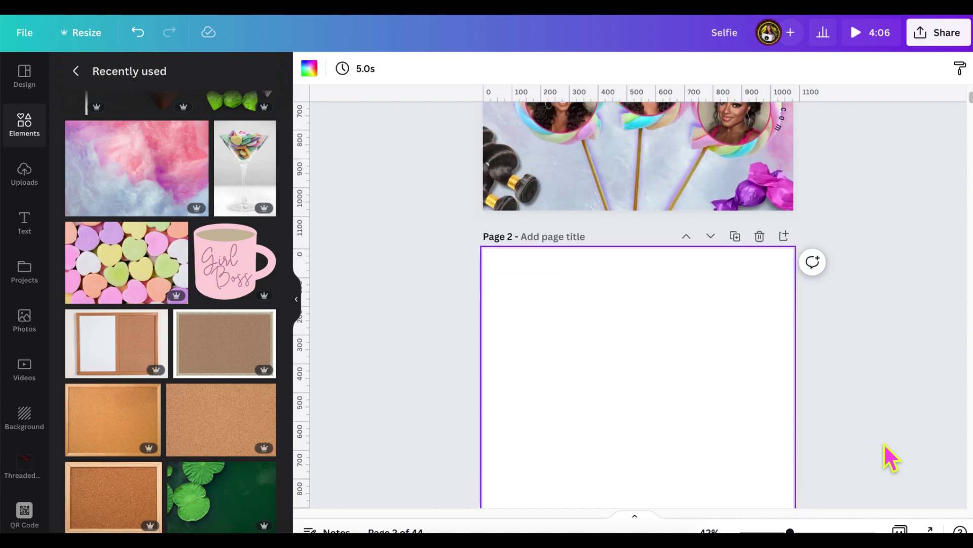
{"action": "scroll", "coordinate": [884, 444], "scroll_direction": "up", "scroll_amount": 1}
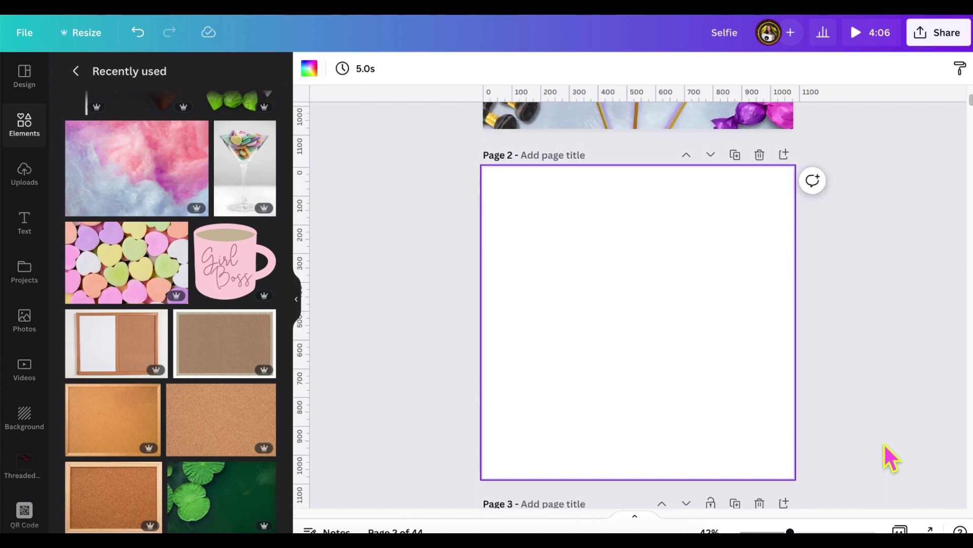
{"action": "left_click", "coordinate": [784, 154]}
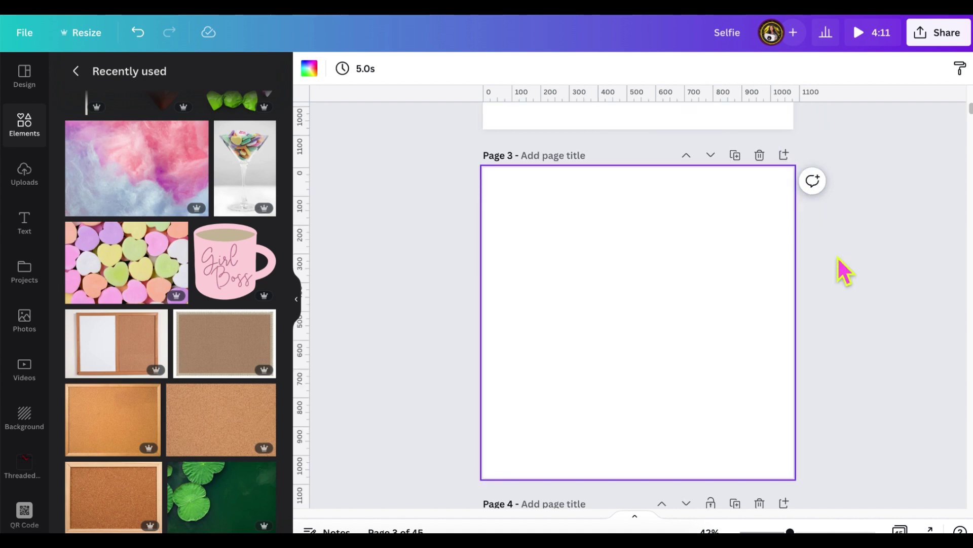
- Fill page 2 with the recently used pink-and-blue cotton candy image at 1,080 × 1,080 and make it partly transparent
{"action": "scroll", "coordinate": [837, 258], "scroll_direction": "up", "scroll_amount": 12}
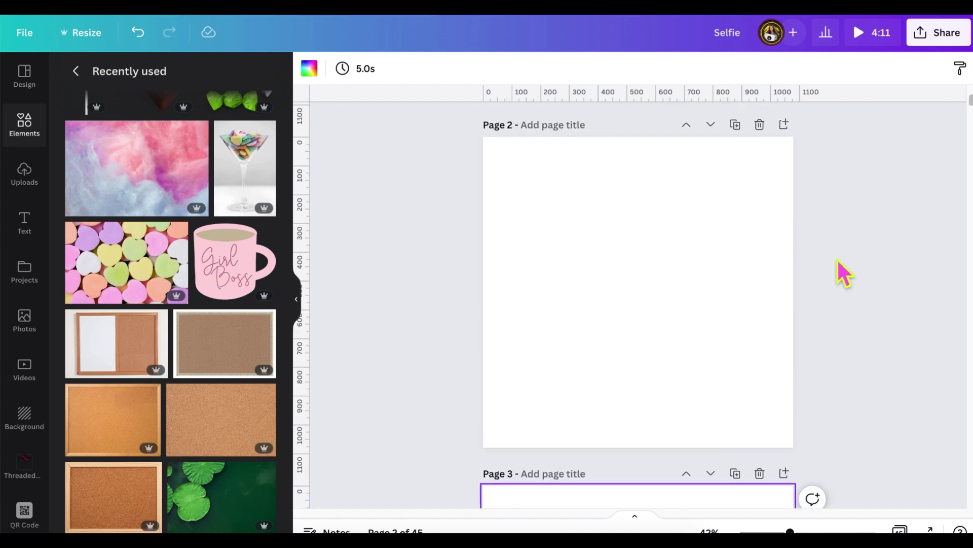
{"action": "scroll", "coordinate": [838, 258], "scroll_direction": "down", "scroll_amount": 5}
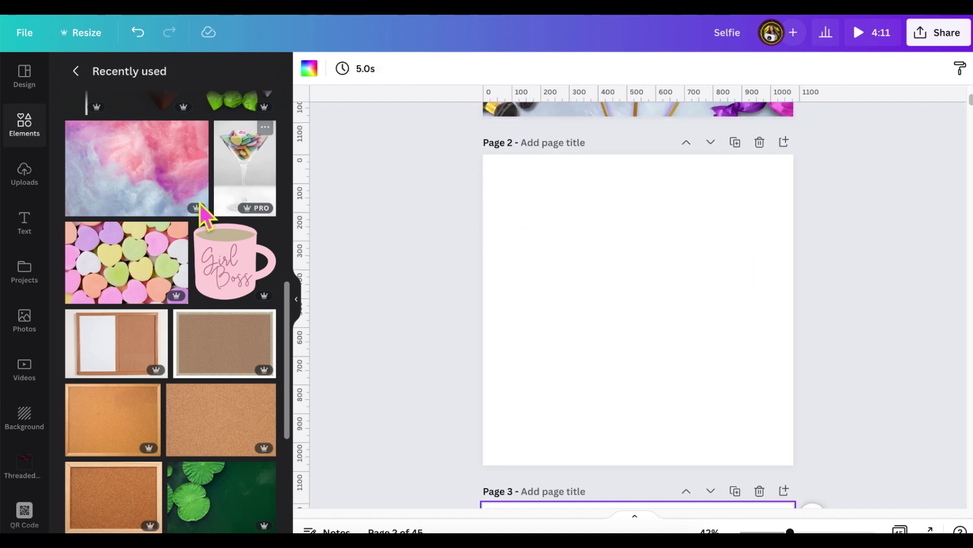
{"action": "left_click", "coordinate": [162, 203]}
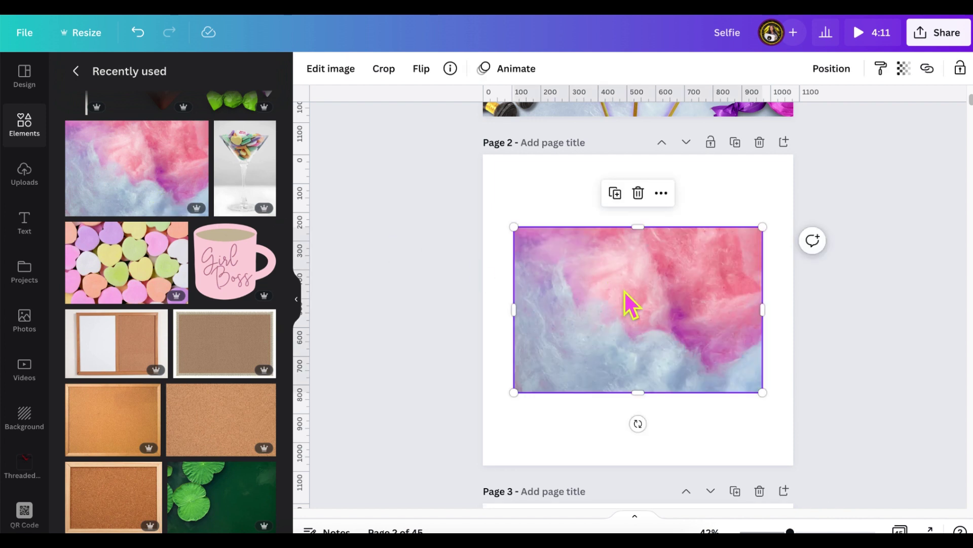
{"action": "left_click_drag", "start_coordinate": [625, 291], "coordinate": [604, 226]}
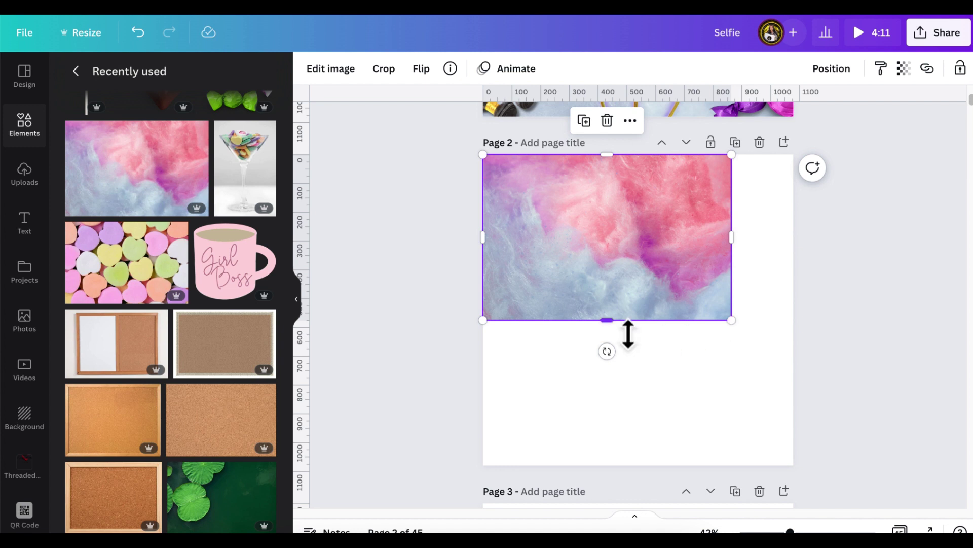
{"action": "left_click_drag", "start_coordinate": [615, 321], "coordinate": [625, 467]}
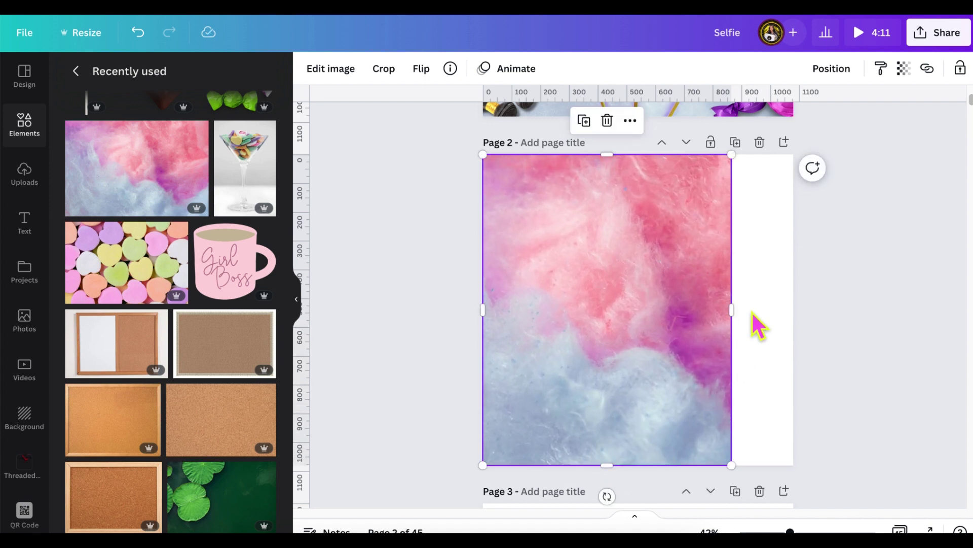
{"action": "left_click_drag", "start_coordinate": [742, 318], "coordinate": [804, 320]}
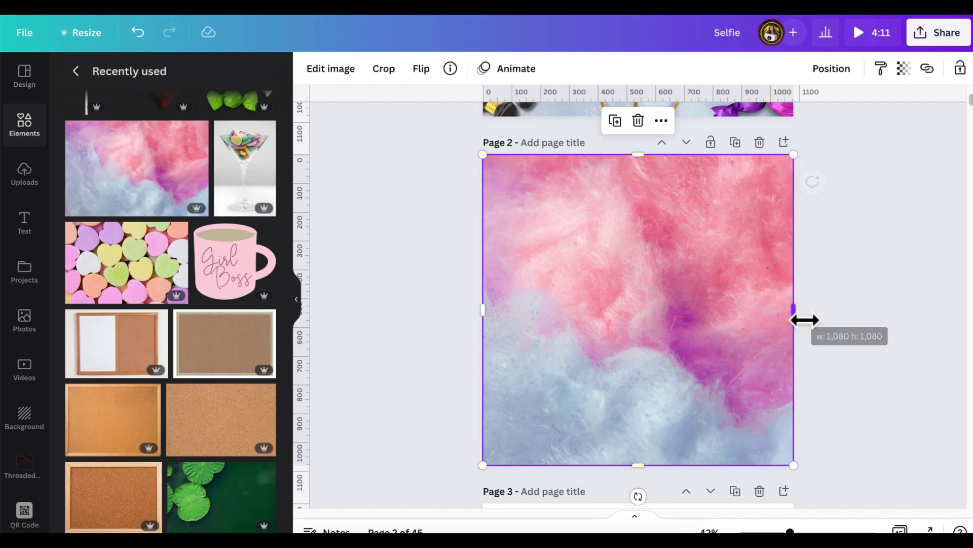
{"action": "left_click", "coordinate": [916, 77]}
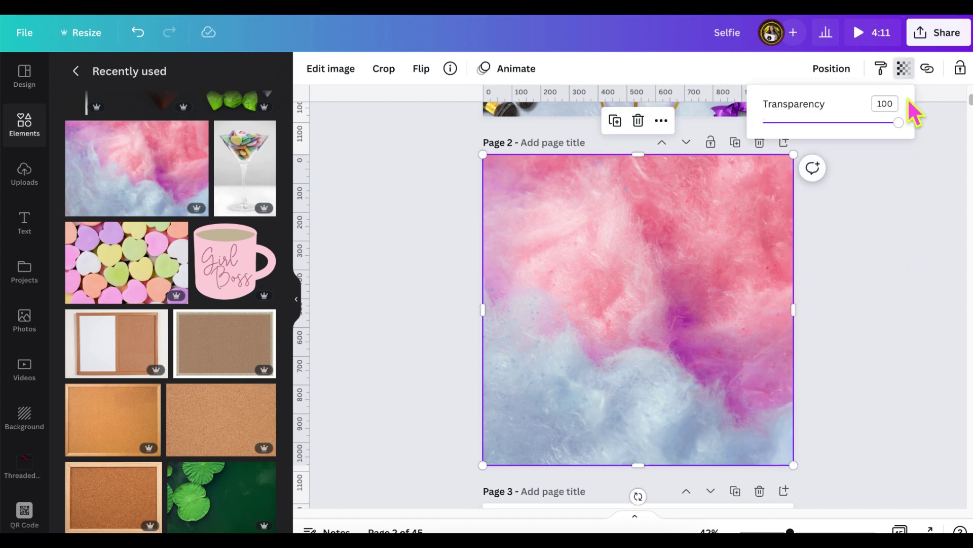
{"action": "left_click_drag", "start_coordinate": [911, 129], "coordinate": [873, 131]}
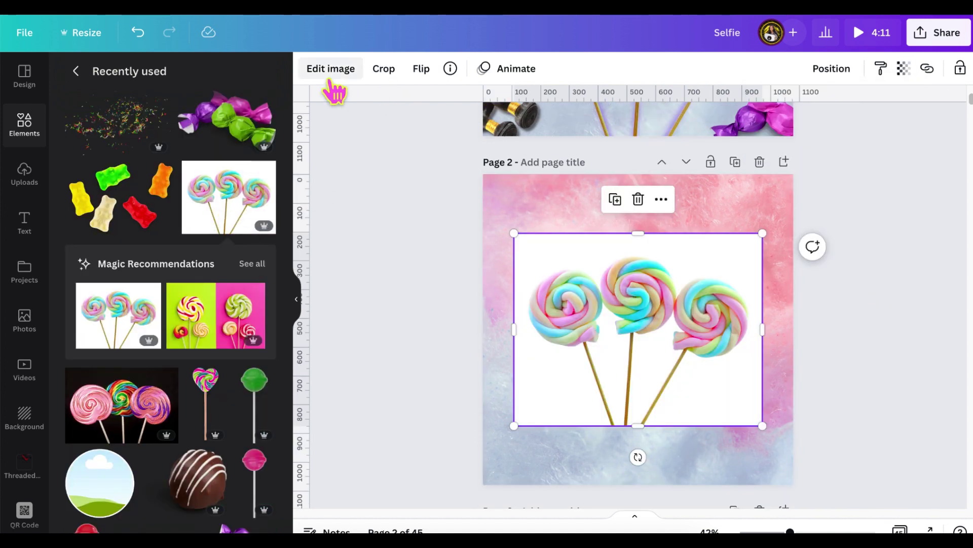
- Remove the white background from the three-lollipop image on page 2 and apply the result
{"action": "left_click", "coordinate": [331, 68]}
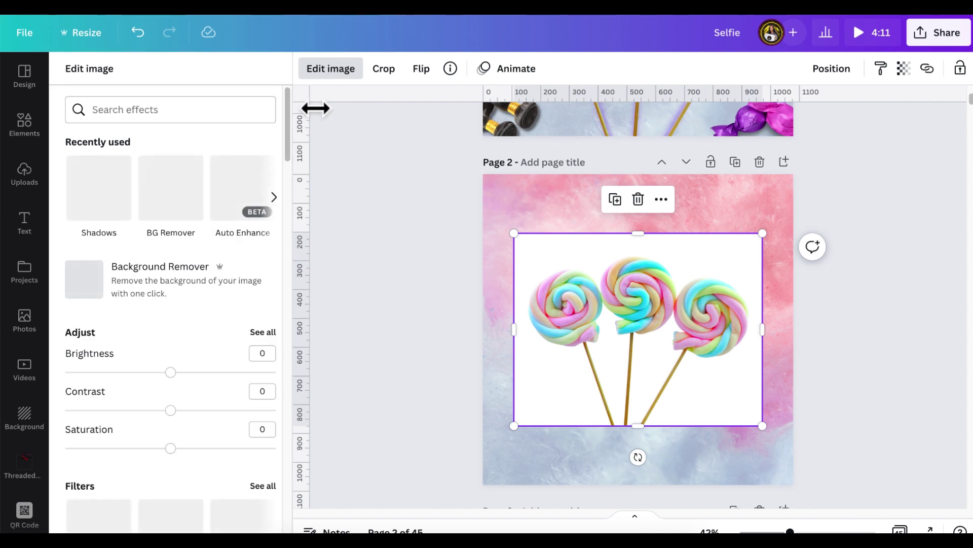
{"action": "left_click", "coordinate": [176, 209]}
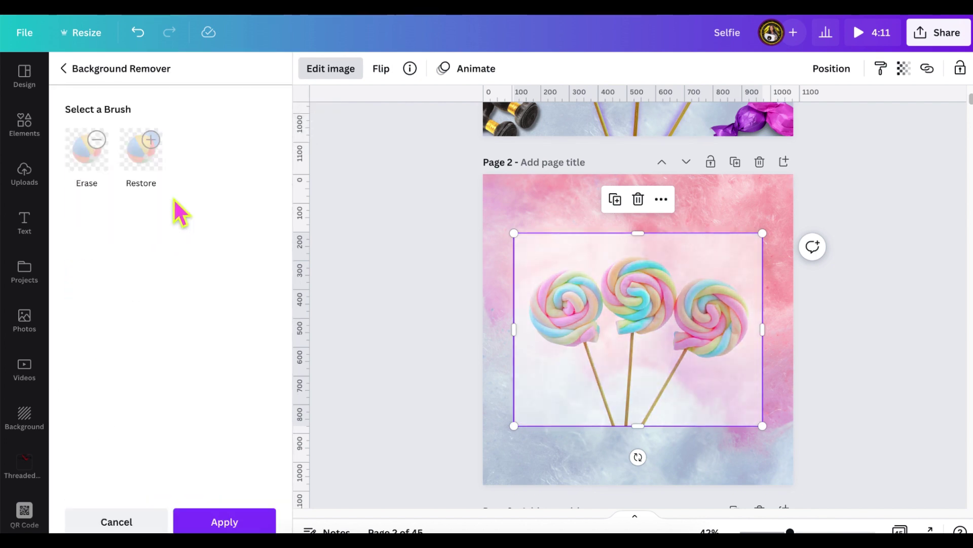
{"action": "left_click", "coordinate": [267, 526]}
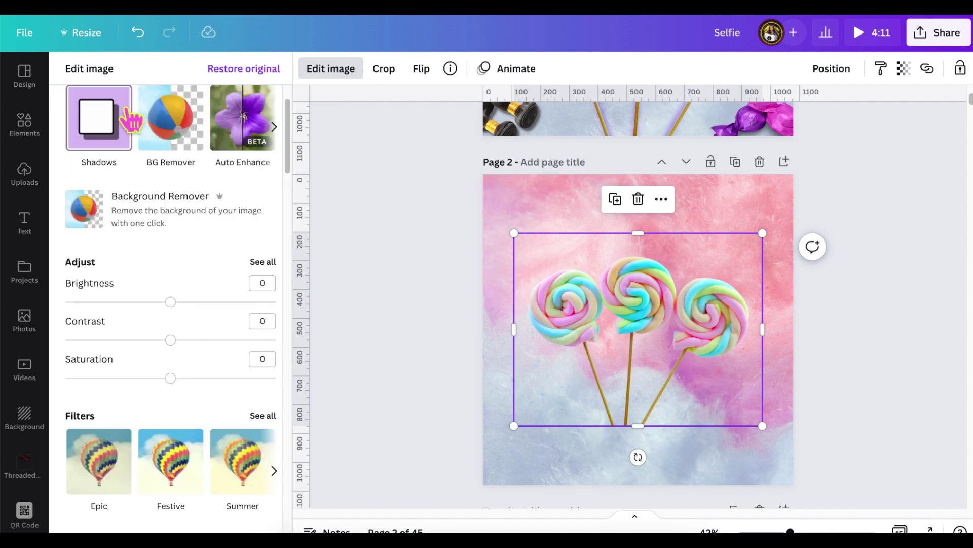
- Apply a violet-blue shadow to the lollipops with the Top direction, transparency 87 and blur 15
{"action": "left_click", "coordinate": [121, 133]}
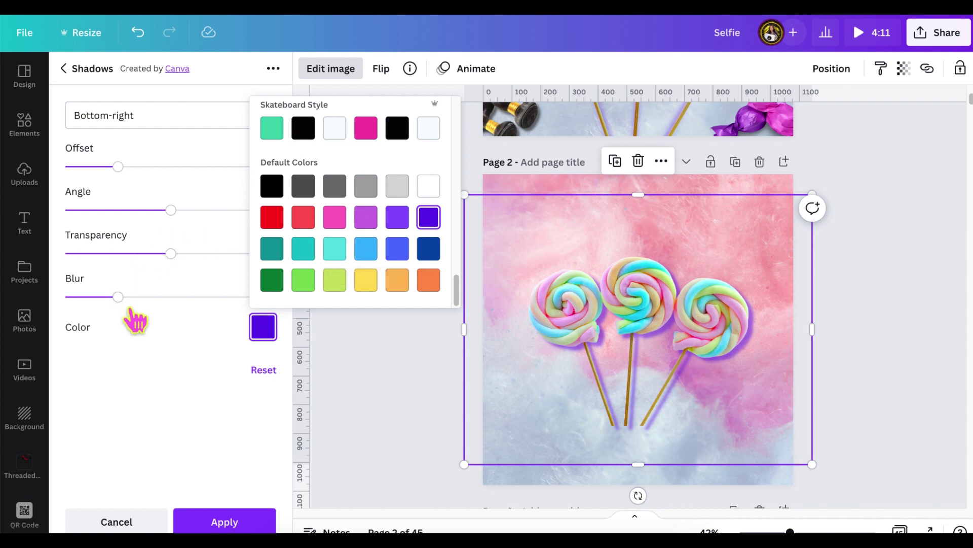
{"action": "left_click_drag", "start_coordinate": [173, 253], "coordinate": [249, 253]}
{"action": "left_click_drag", "start_coordinate": [118, 296], "coordinate": [181, 296]}
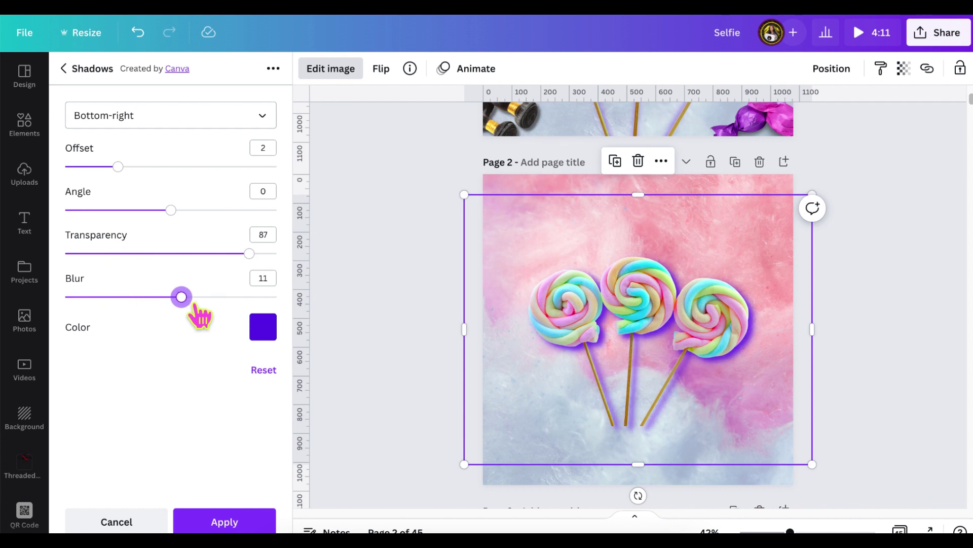
{"action": "left_click", "coordinate": [183, 122]}
{"action": "left_click", "coordinate": [170, 165]}
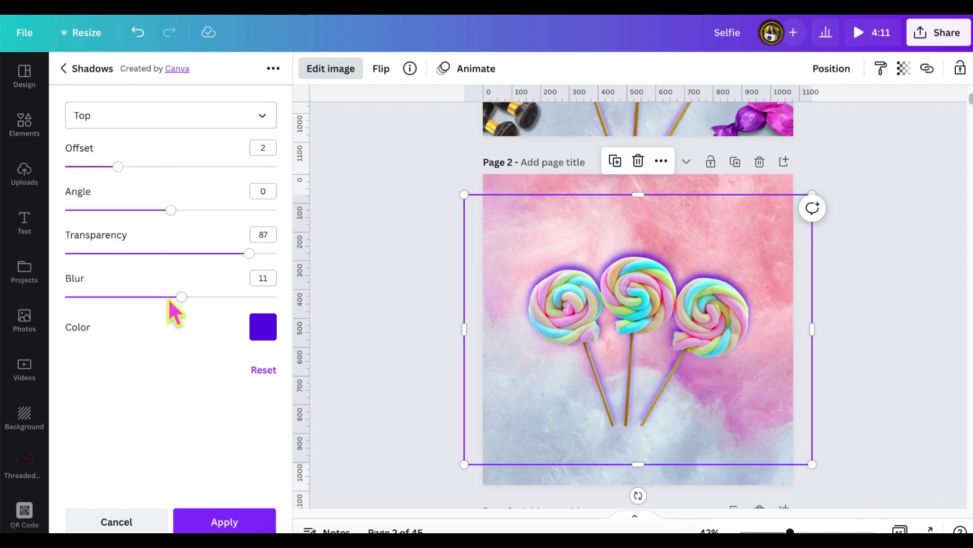
{"action": "left_click_drag", "start_coordinate": [180, 297], "coordinate": [224, 297]}
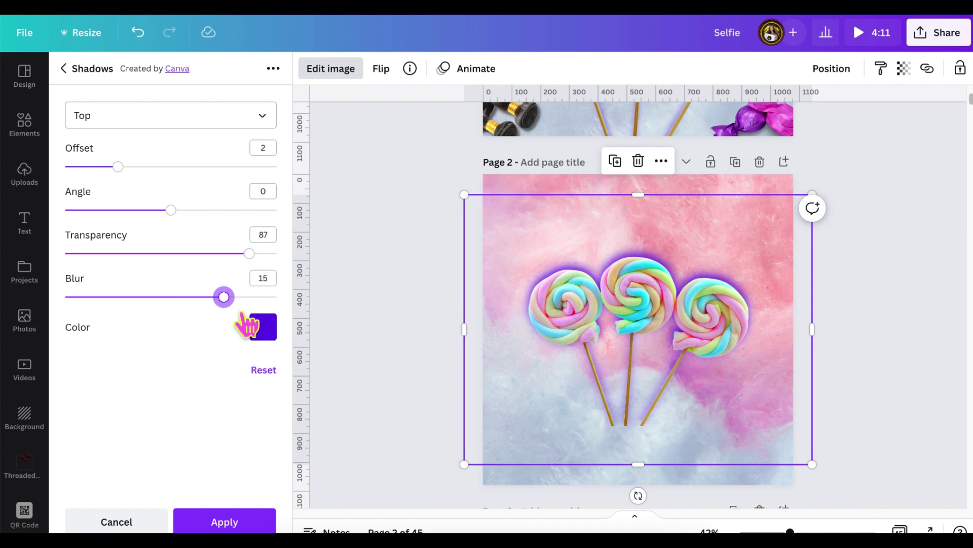
{"action": "left_click", "coordinate": [257, 527]}
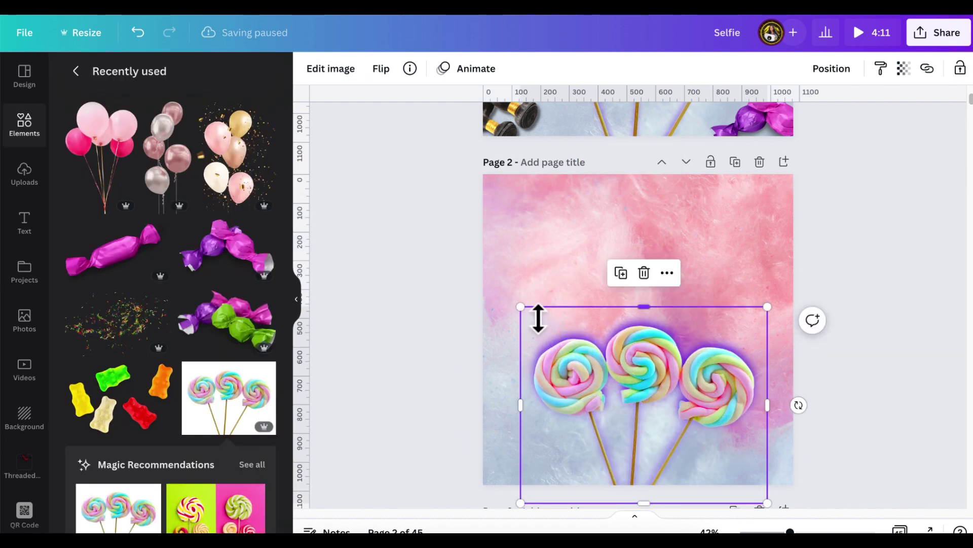
- Enlarge the lollipop image to about 1,019 × 811 and align it with the right edge of the page's lower part
{"action": "left_click_drag", "start_coordinate": [520, 306], "coordinate": [512, 239]}
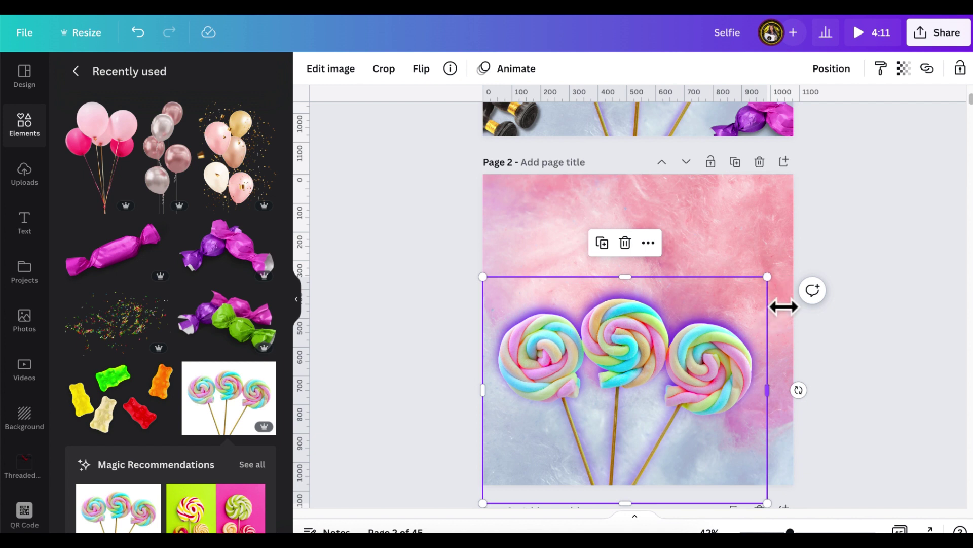
{"action": "left_click_drag", "start_coordinate": [768, 276], "coordinate": [777, 269]}
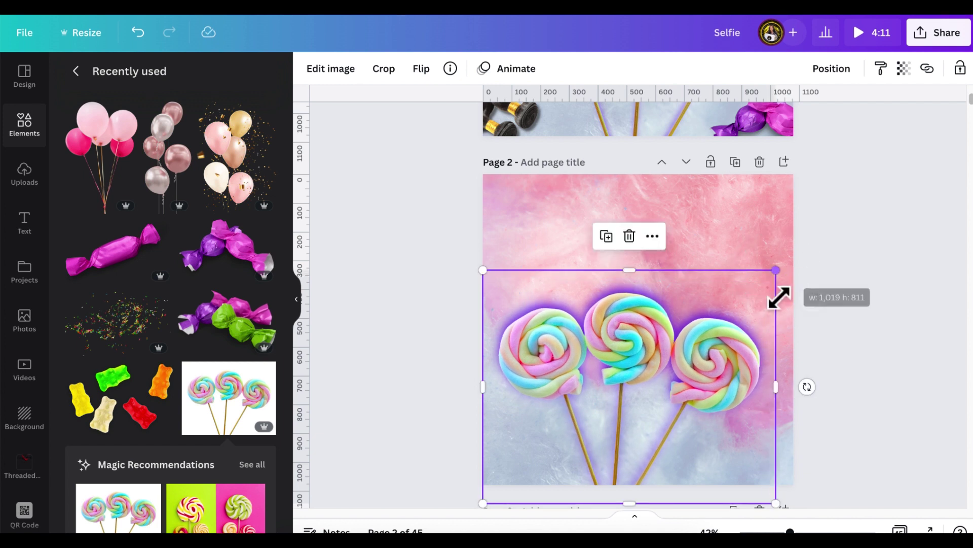
{"action": "left_click_drag", "start_coordinate": [663, 358], "coordinate": [686, 353]}
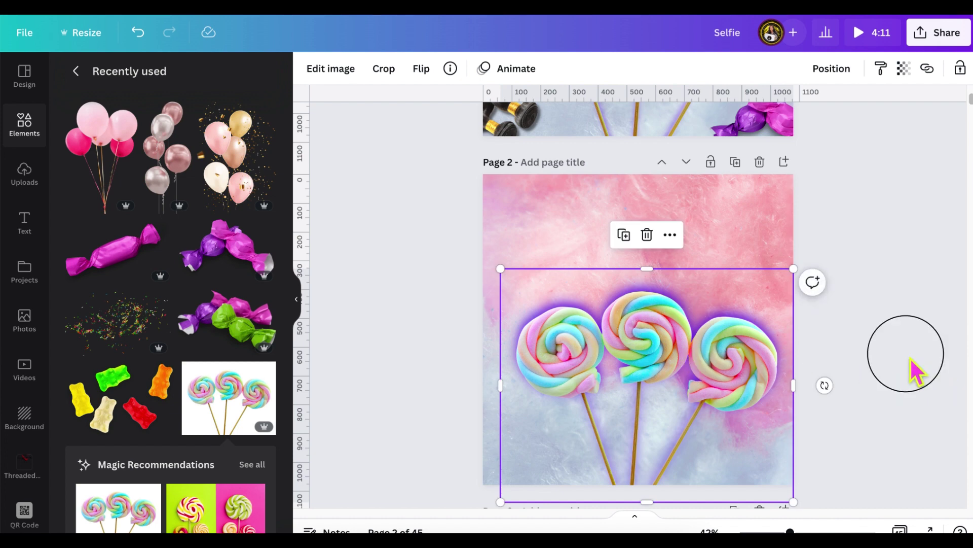
{"action": "left_click", "coordinate": [911, 357]}
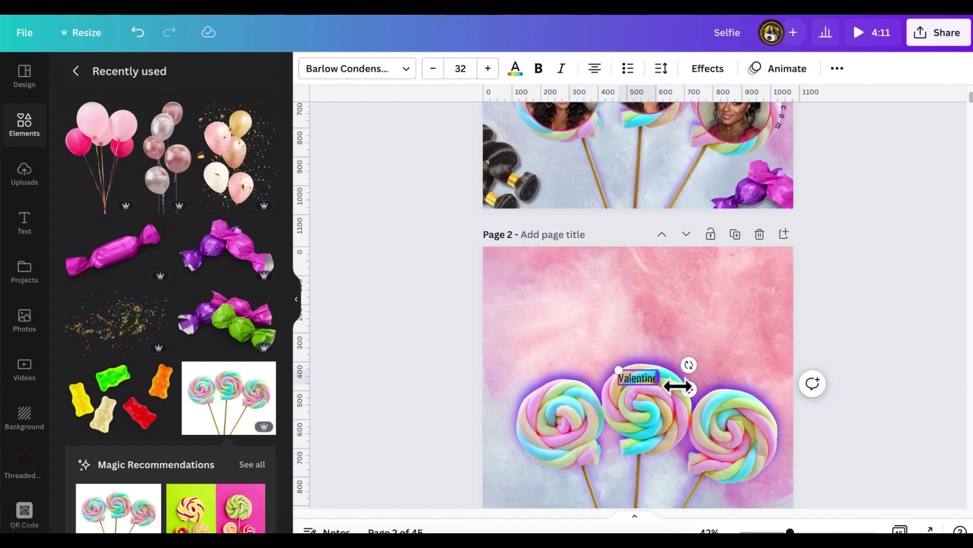
- Widen the "Valentine" text box and set its font to Cleopatra Regular
{"action": "left_click_drag", "start_coordinate": [673, 387], "coordinate": [774, 387]}
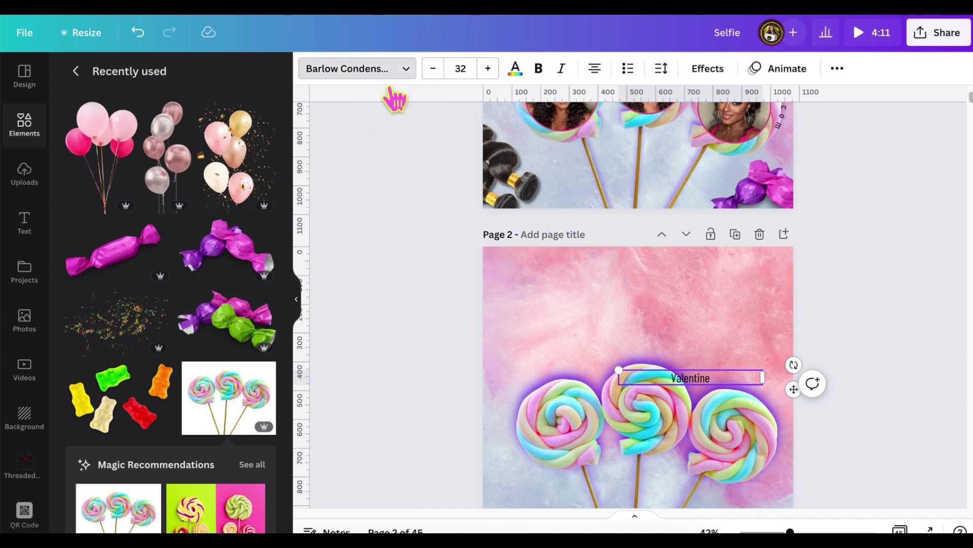
{"action": "left_click", "coordinate": [408, 73]}
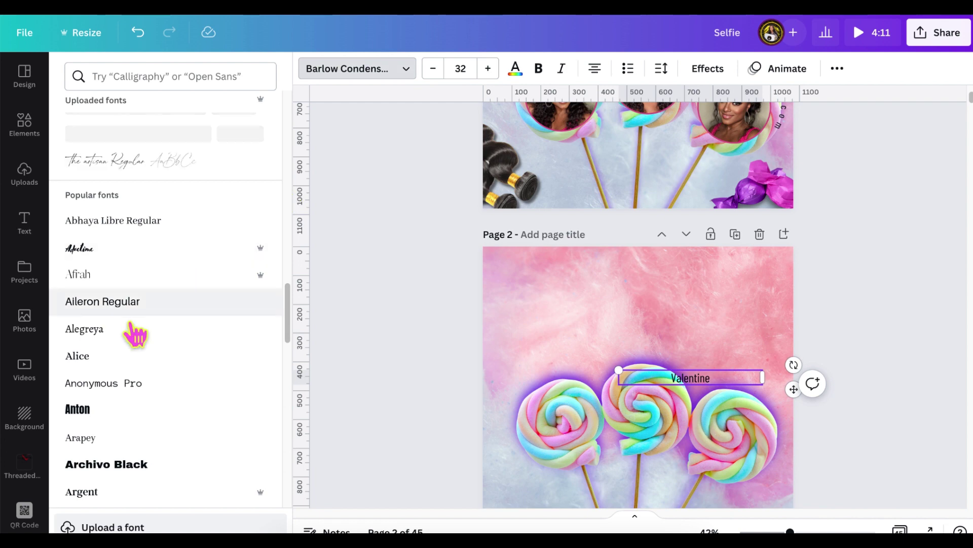
{"action": "scroll", "coordinate": [139, 330], "scroll_direction": "up", "scroll_amount": 5}
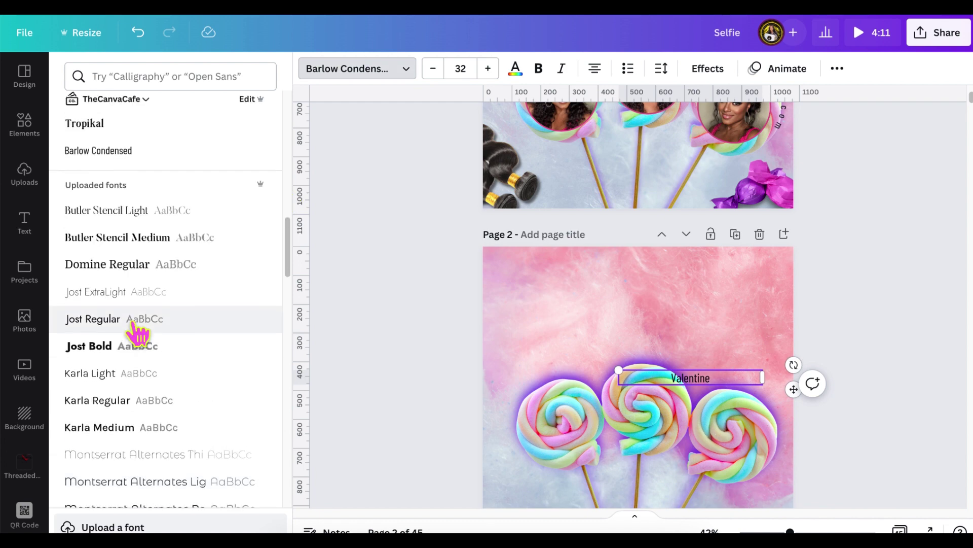
{"action": "scroll", "coordinate": [138, 332], "scroll_direction": "up", "scroll_amount": 4}
{"action": "scroll", "coordinate": [138, 332], "scroll_direction": "up", "scroll_amount": 1}
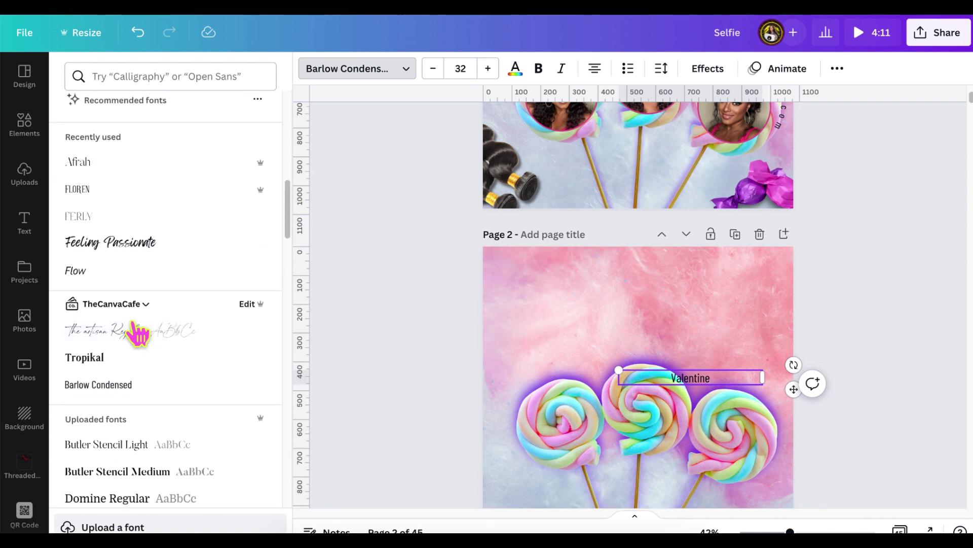
{"action": "scroll", "coordinate": [138, 333], "scroll_direction": "up", "scroll_amount": 5}
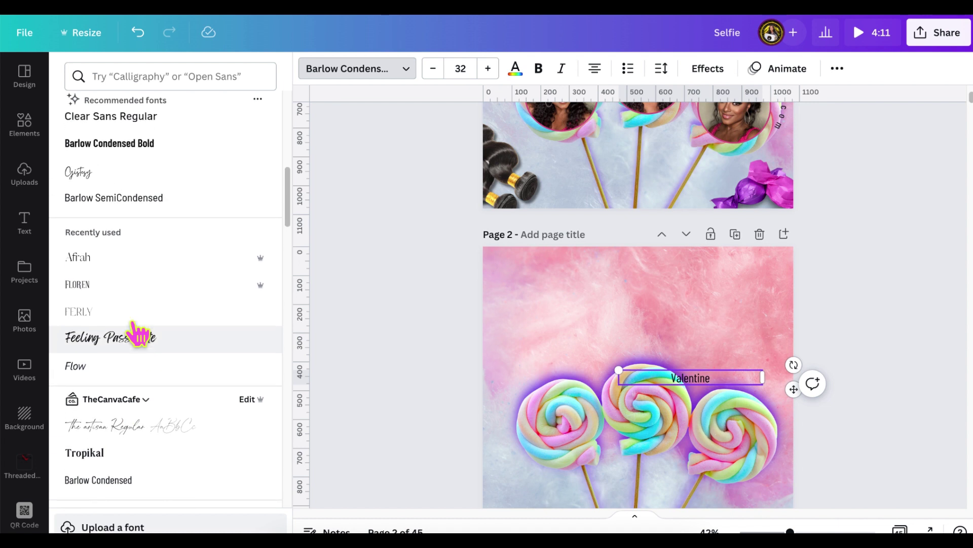
{"action": "scroll", "coordinate": [127, 319], "scroll_direction": "up", "scroll_amount": 8}
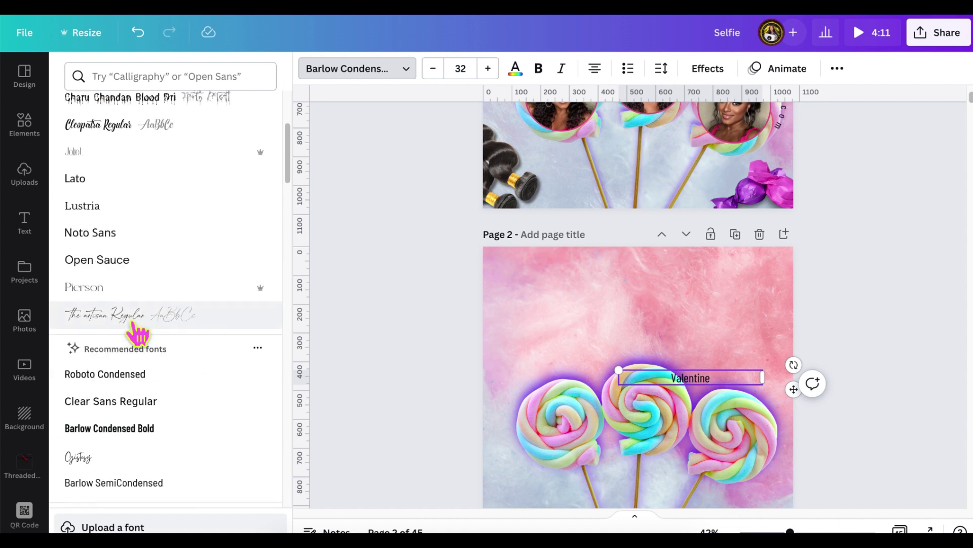
{"action": "left_click", "coordinate": [122, 127]}
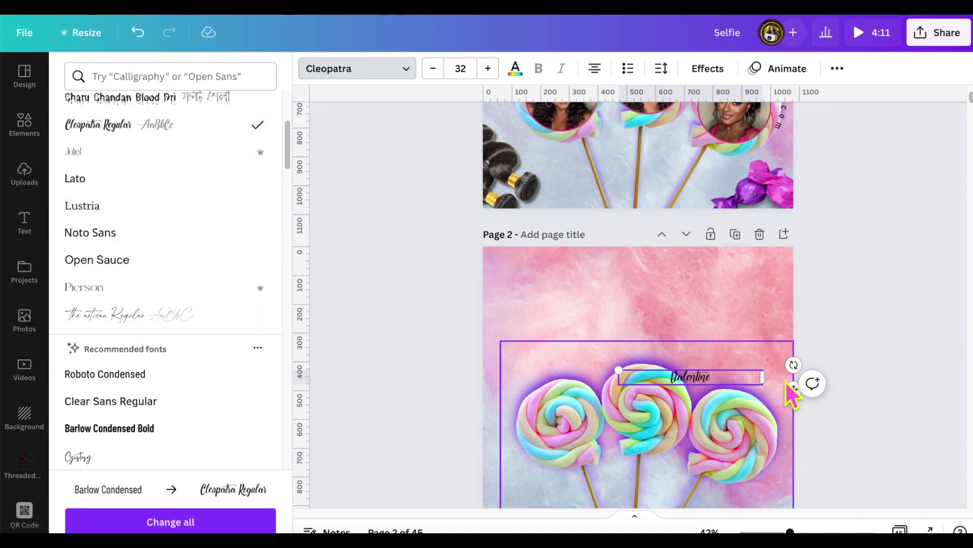
- Move the "Valentine" text to the left above the lollipops and enlarge it to font size 100
{"action": "left_click_drag", "start_coordinate": [780, 388], "coordinate": [686, 387]}
{"action": "left_click_drag", "start_coordinate": [627, 380], "coordinate": [495, 294]}
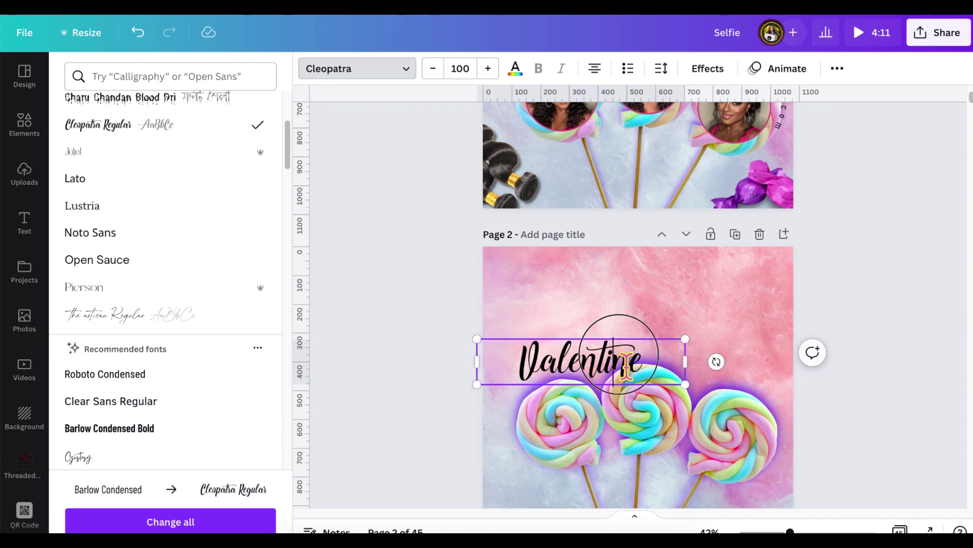
{"action": "left_click", "coordinate": [409, 327]}
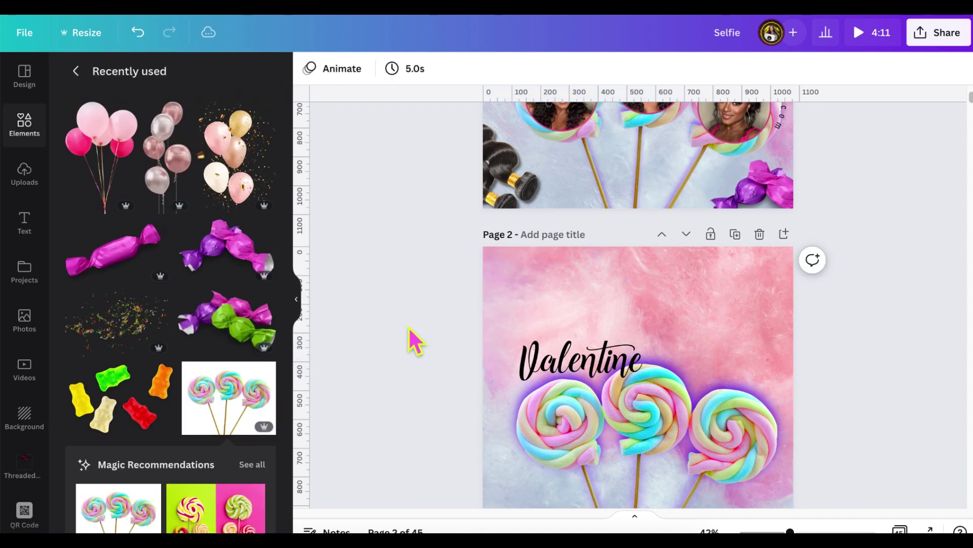
- Move the "Valentine" title to the upper part of page 2 and enlarge it to font size 139
{"action": "left_click_drag", "start_coordinate": [582, 363], "coordinate": [635, 279]}
{"action": "left_click_drag", "start_coordinate": [534, 300], "coordinate": [454, 317]}
{"action": "left_click", "coordinate": [859, 318]}
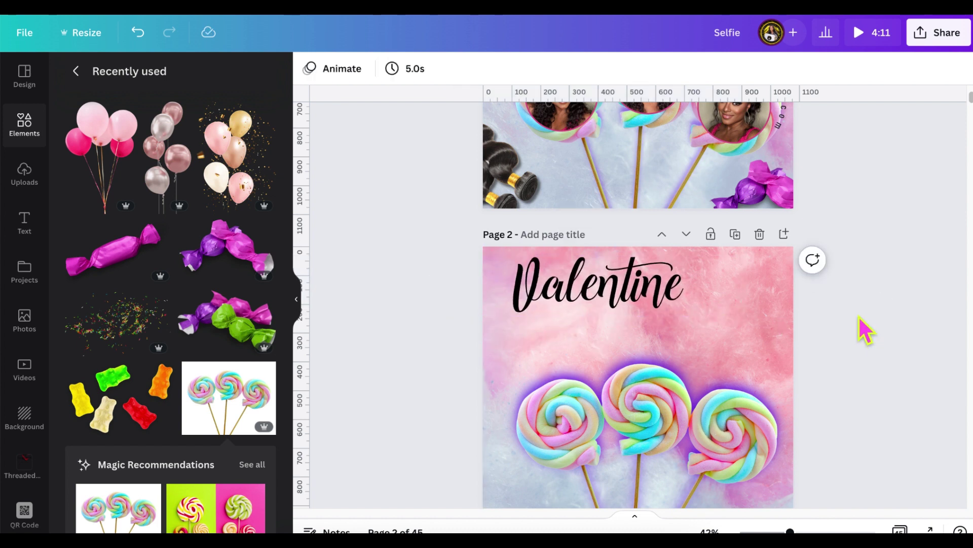
- Colour the "Valentine" title violet and give it a Neon effect with intensity 82
{"action": "left_click", "coordinate": [634, 294]}
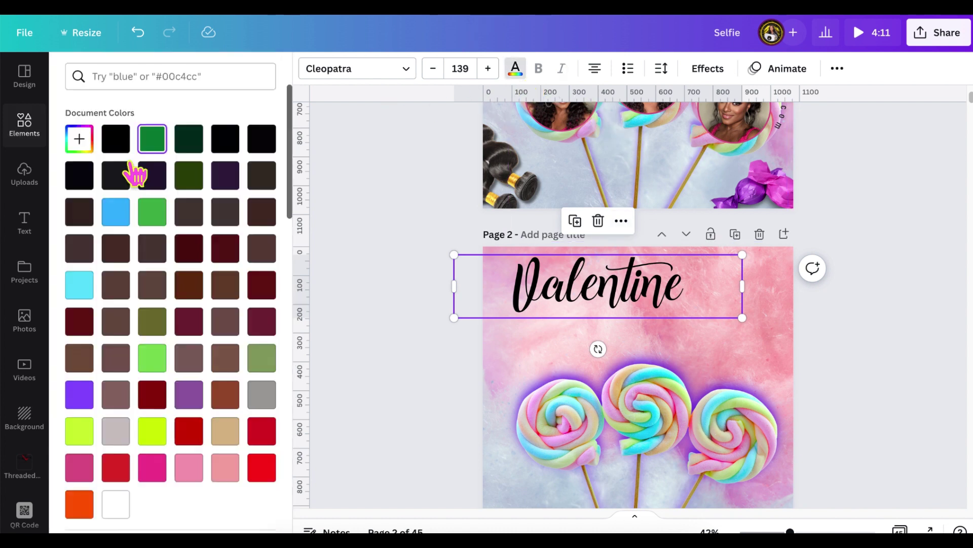
{"action": "left_click", "coordinate": [92, 405]}
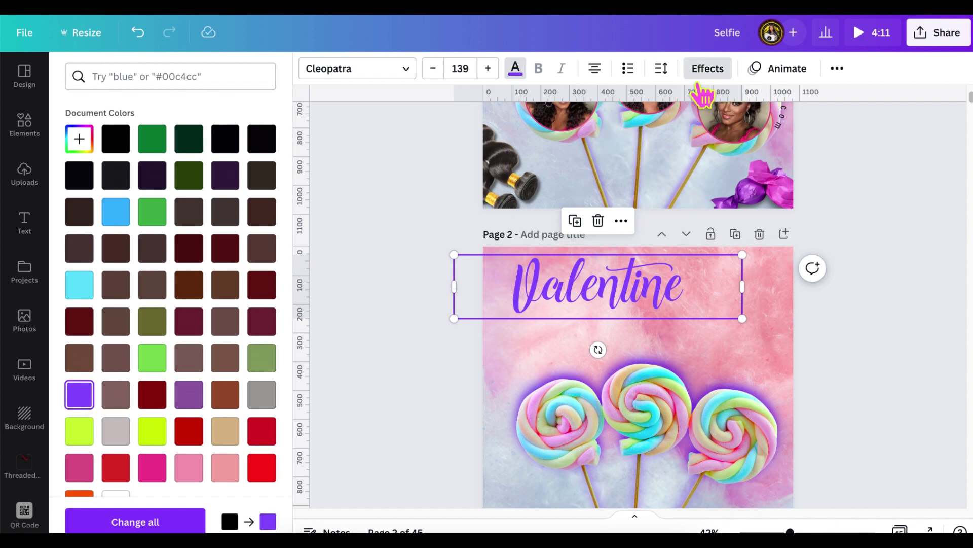
{"action": "left_click", "coordinate": [708, 68]}
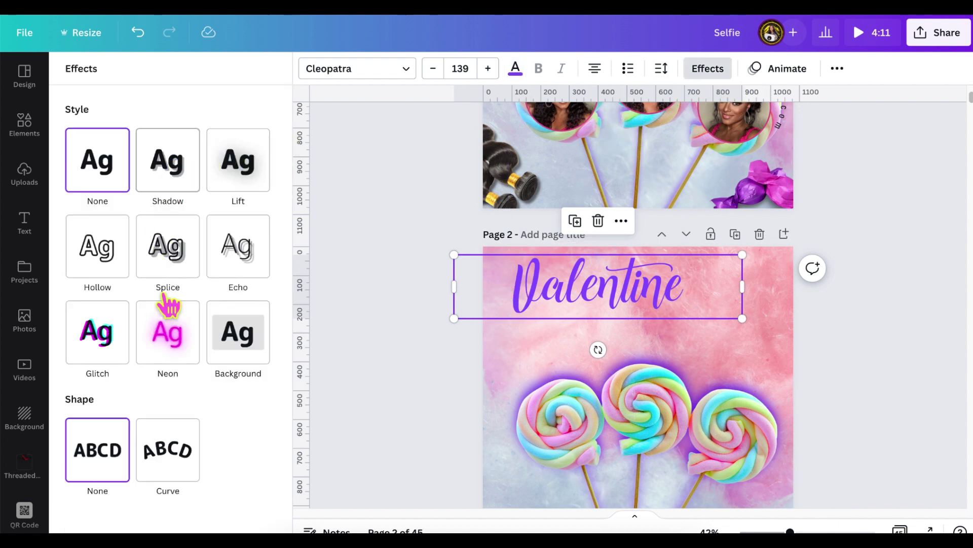
{"action": "left_click", "coordinate": [178, 361]}
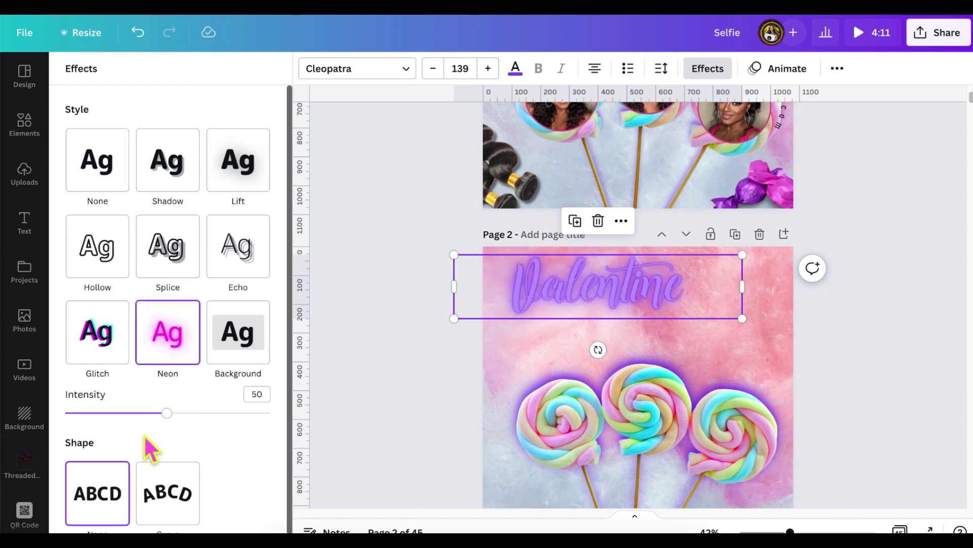
{"action": "left_click_drag", "start_coordinate": [183, 425], "coordinate": [252, 444]}
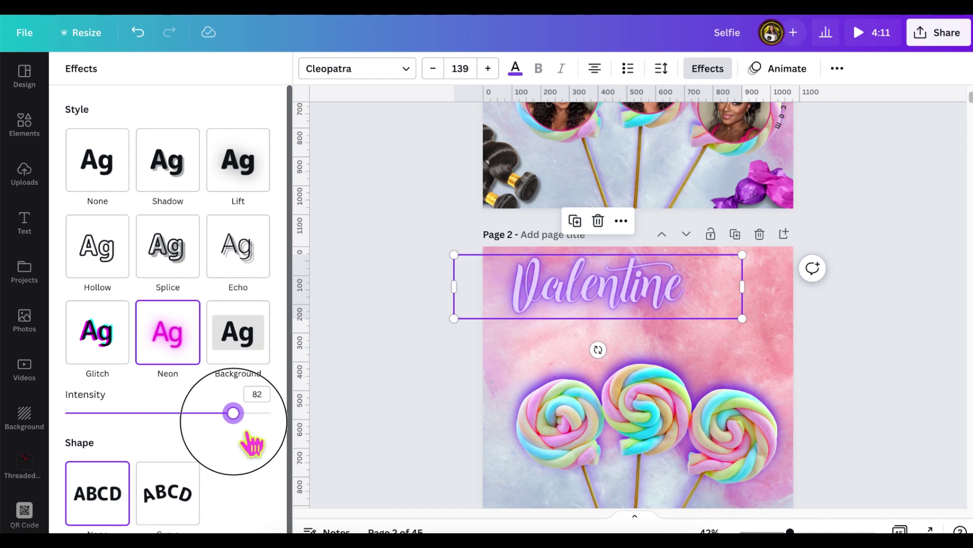
- Enlarge the "Valentine" title to font size 180 and centre it along the upper edge of page 2
{"action": "left_click_drag", "start_coordinate": [742, 286], "coordinate": [682, 286]}
{"action": "scroll", "coordinate": [682, 304], "scroll_direction": "up", "scroll_amount": 3}
{"action": "left_click_drag", "start_coordinate": [682, 434], "coordinate": [748, 454]}
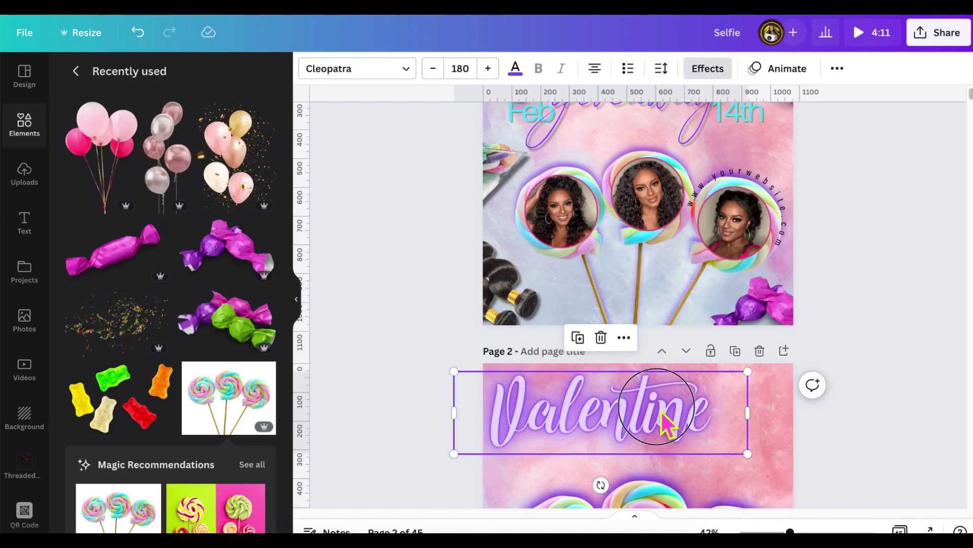
{"action": "left_click_drag", "start_coordinate": [662, 413], "coordinate": [686, 416]}
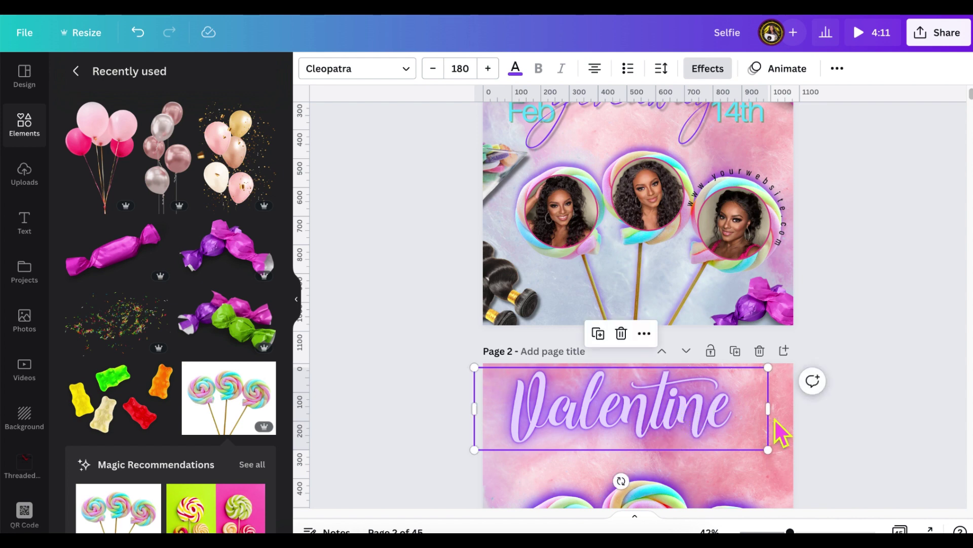
{"action": "left_click", "coordinate": [835, 413]}
- Compare with the page 1 flyer and shift the lollipop image on page 2 slightly downward
{"action": "scroll", "coordinate": [835, 409], "scroll_direction": "up", "scroll_amount": 3}
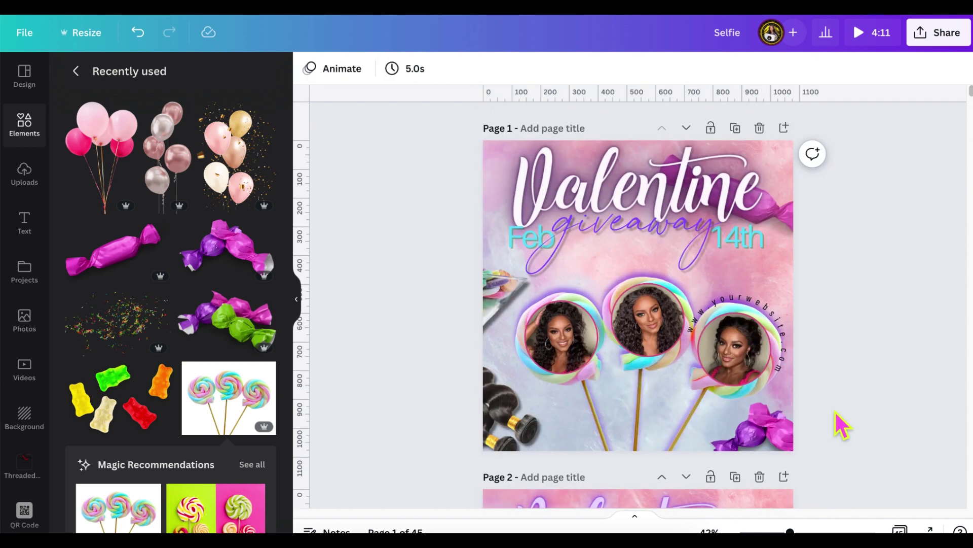
{"action": "scroll", "coordinate": [832, 411], "scroll_direction": "down", "scroll_amount": 4}
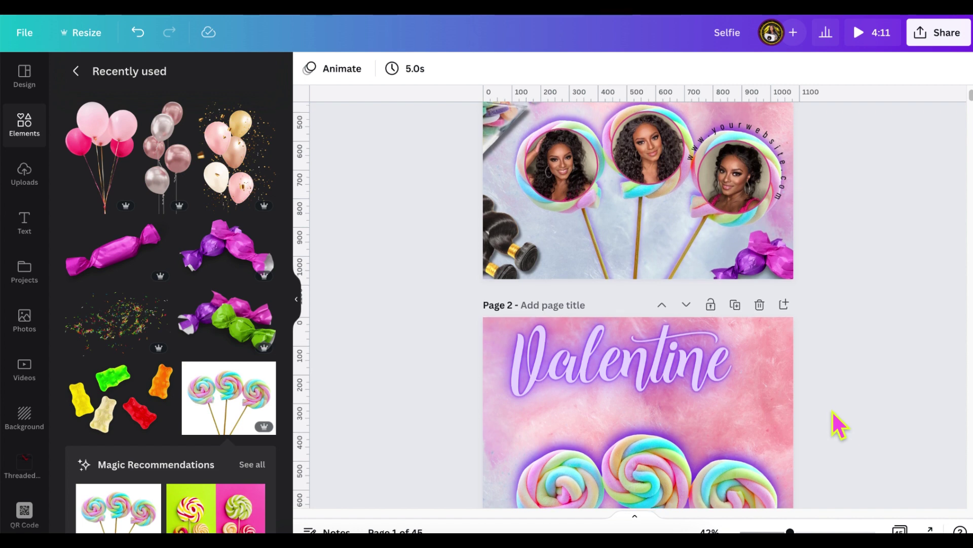
{"action": "scroll", "coordinate": [831, 410], "scroll_direction": "down", "scroll_amount": 2}
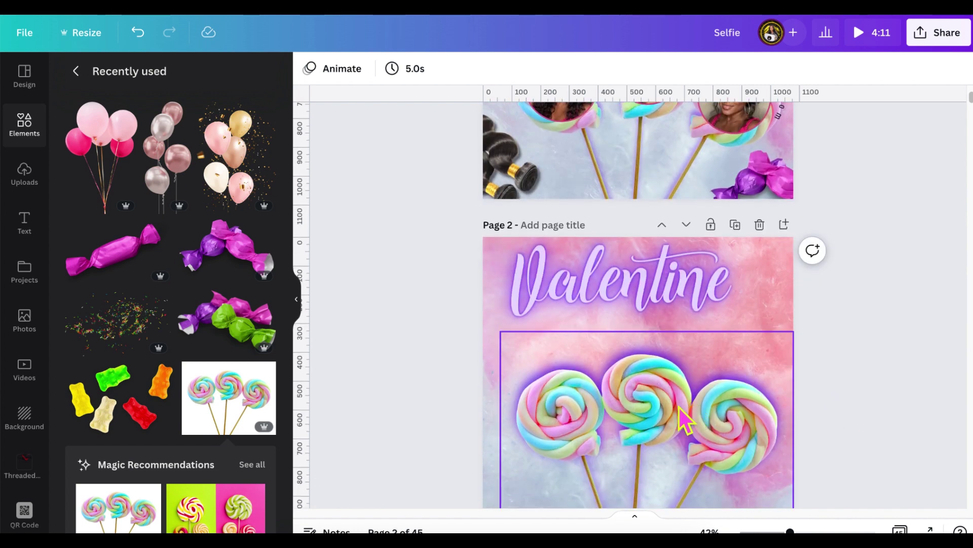
{"action": "left_click", "coordinate": [686, 426]}
{"action": "left_click_drag", "start_coordinate": [686, 426], "coordinate": [686, 441]}
{"action": "left_click", "coordinate": [720, 327]}
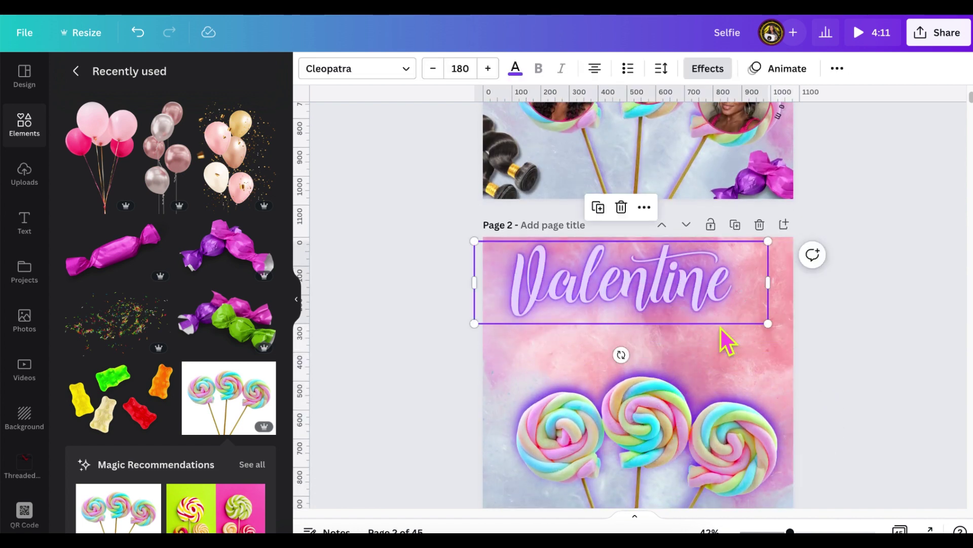
{"action": "left_click", "coordinate": [707, 284]}
{"action": "type", "text": "t"}
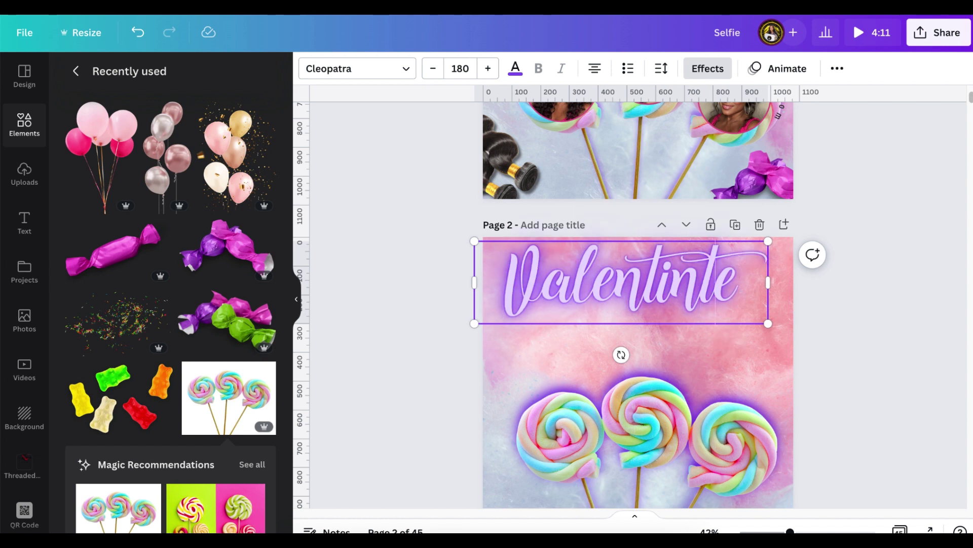
{"action": "key", "text": "BackSpace"}
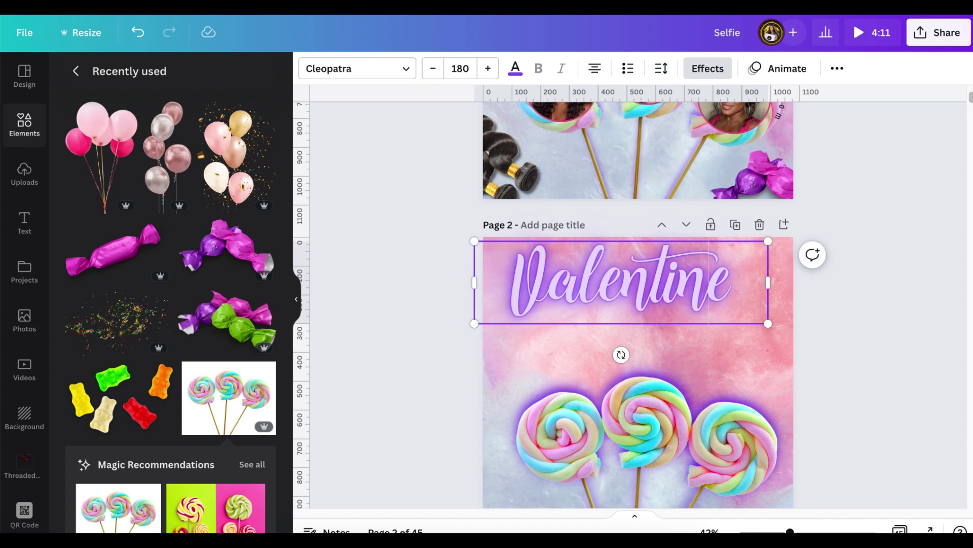
- Add a text box reading "giveaway" above the lollipops and enlarge it to font size 114
{"action": "left_click", "coordinate": [767, 339]}
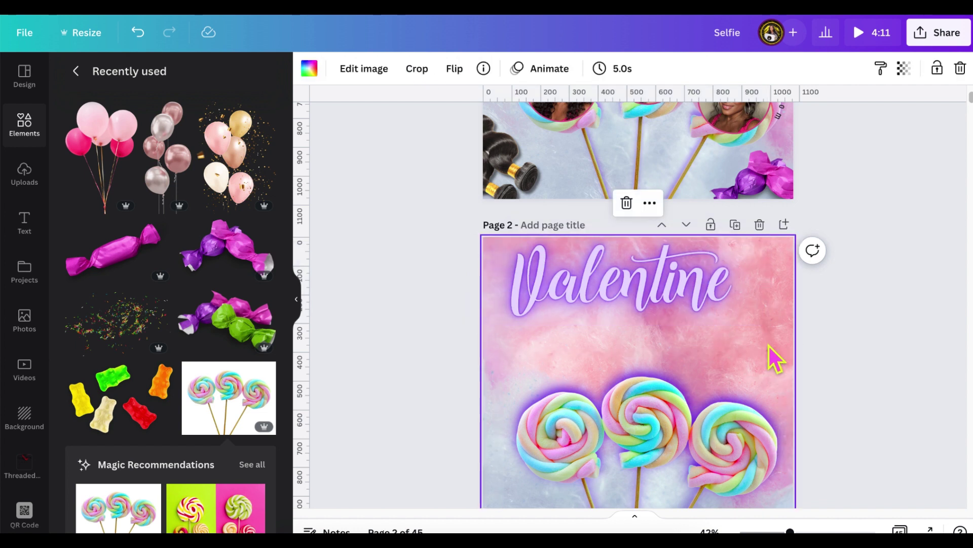
{"action": "key", "text": "t"}
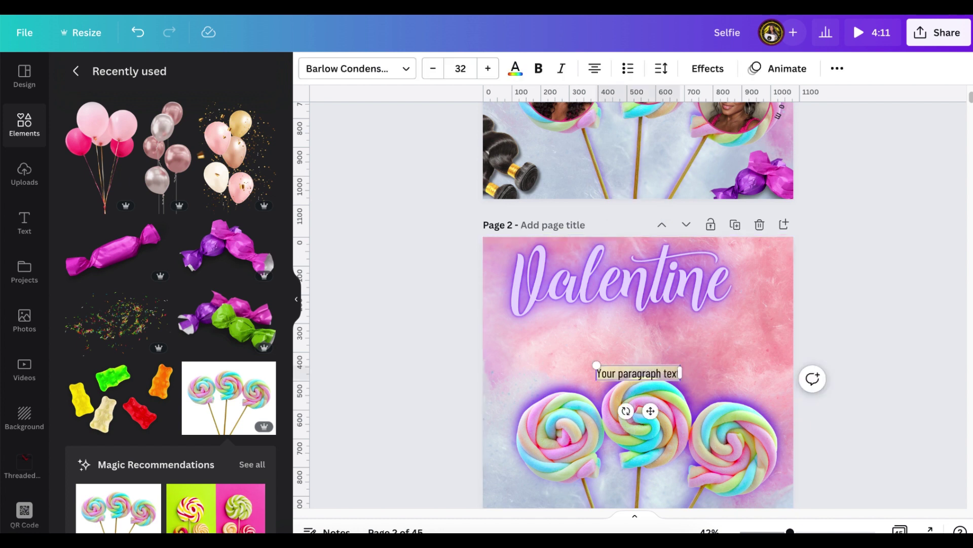
{"action": "type", "text": "giveaway"}
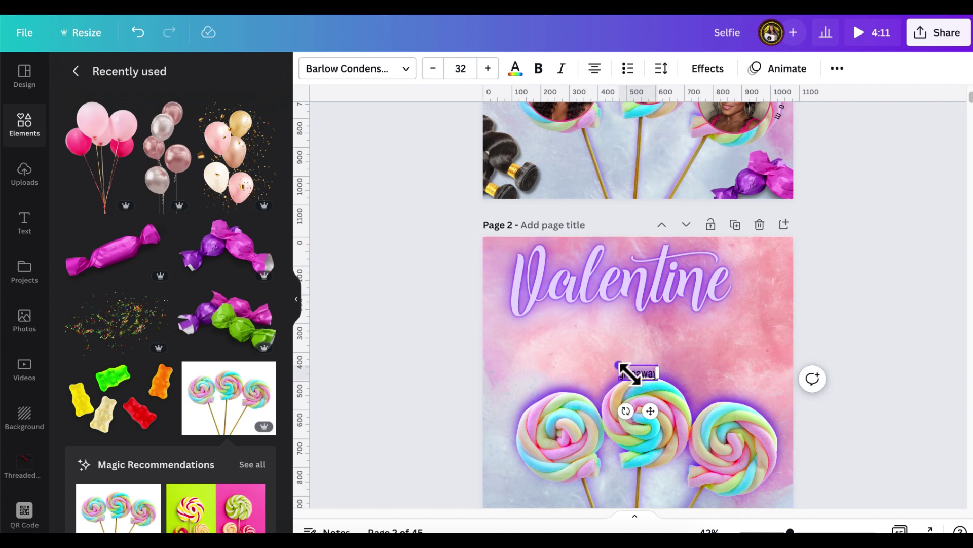
{"action": "left_click_drag", "start_coordinate": [621, 366], "coordinate": [522, 329]}
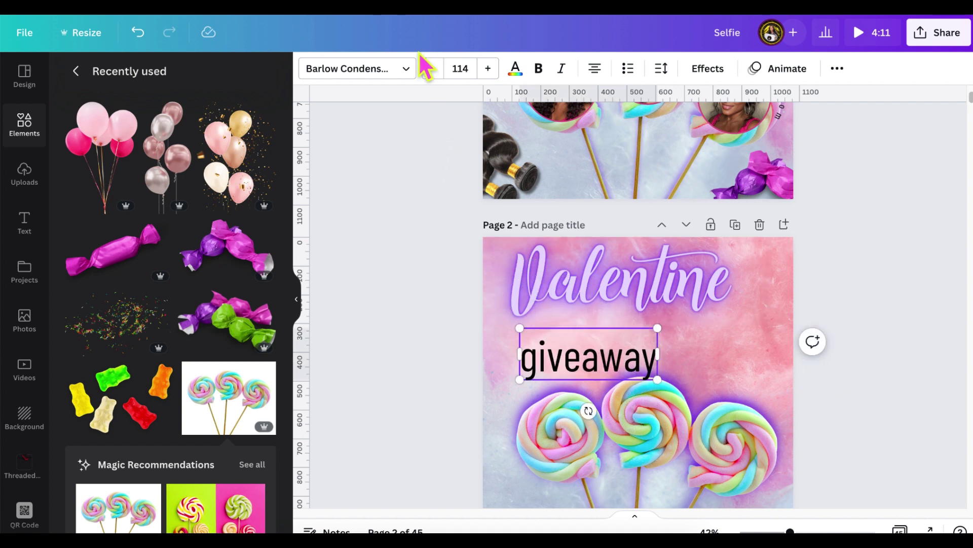
- Set the "giveaway" text to the font The artisan Regular and place it directly beneath the "Valentine" title
{"action": "left_click", "coordinate": [415, 75]}
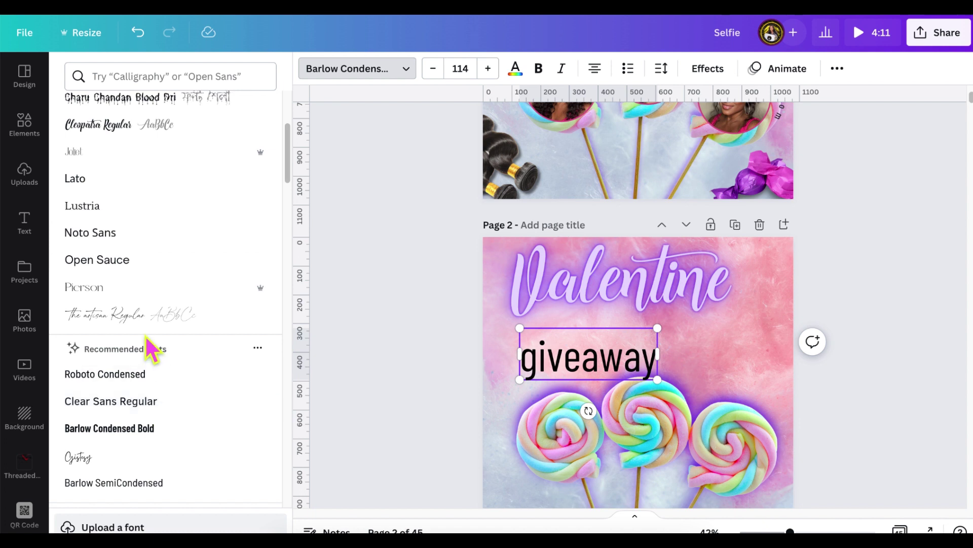
{"action": "left_click", "coordinate": [159, 336]}
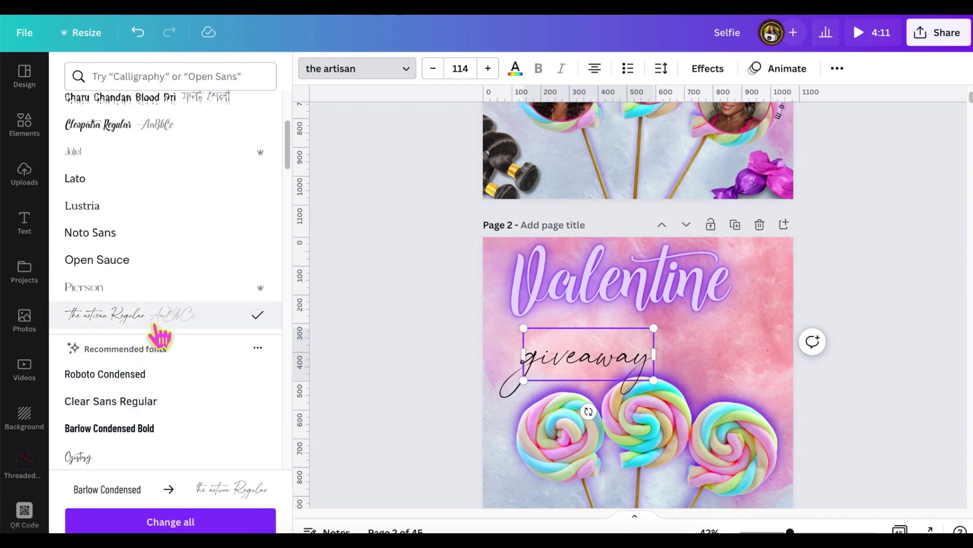
{"action": "key", "text": "Escape"}
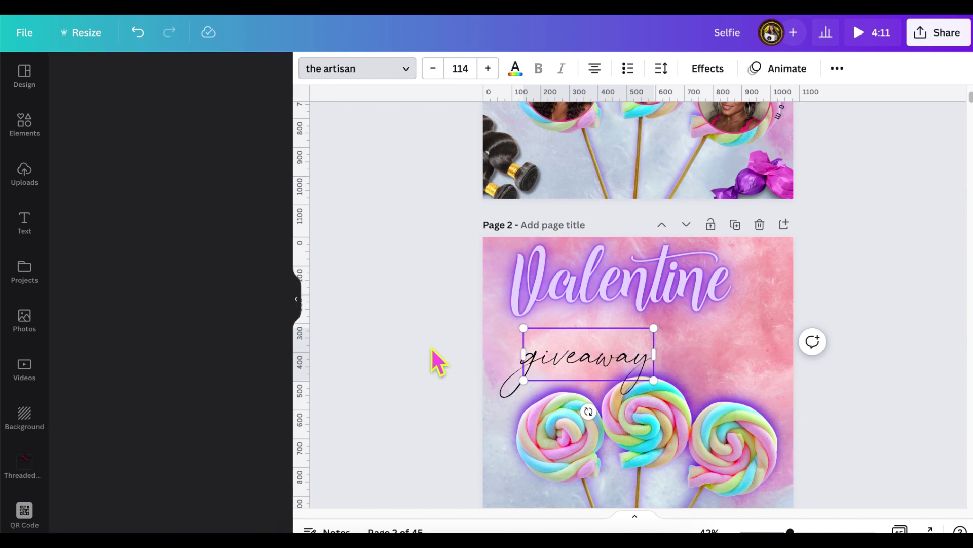
{"action": "left_click", "coordinate": [885, 350]}
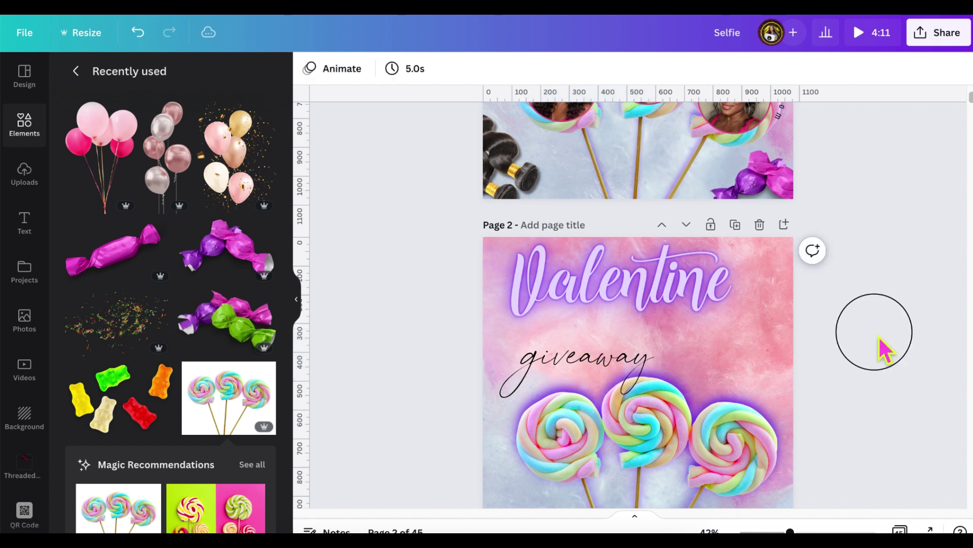
{"action": "left_click_drag", "start_coordinate": [616, 369], "coordinate": [655, 336]}
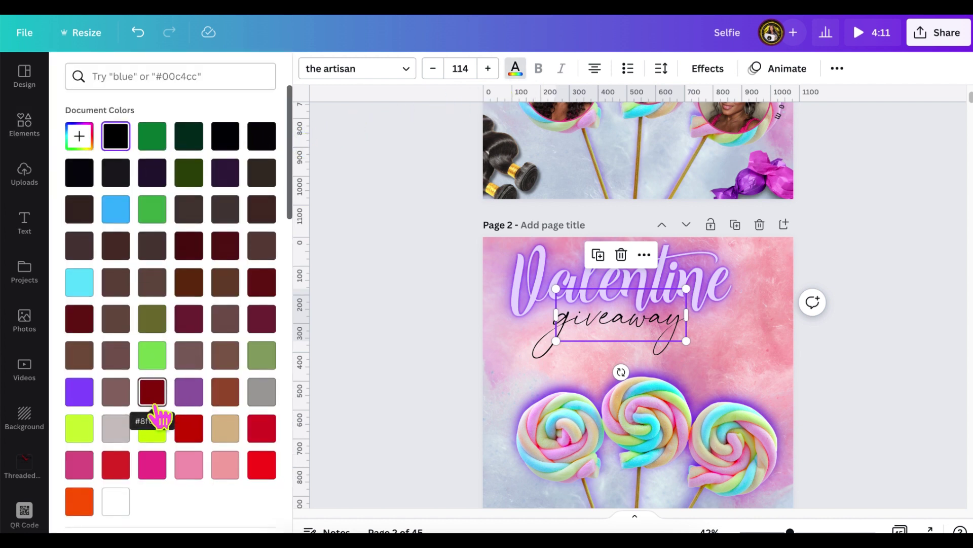
- Colour the "giveaway" text yellow-green and apply a violet Shadow effect with transparency 93
{"action": "left_click", "coordinate": [153, 431]}
{"action": "left_click", "coordinate": [711, 76]}
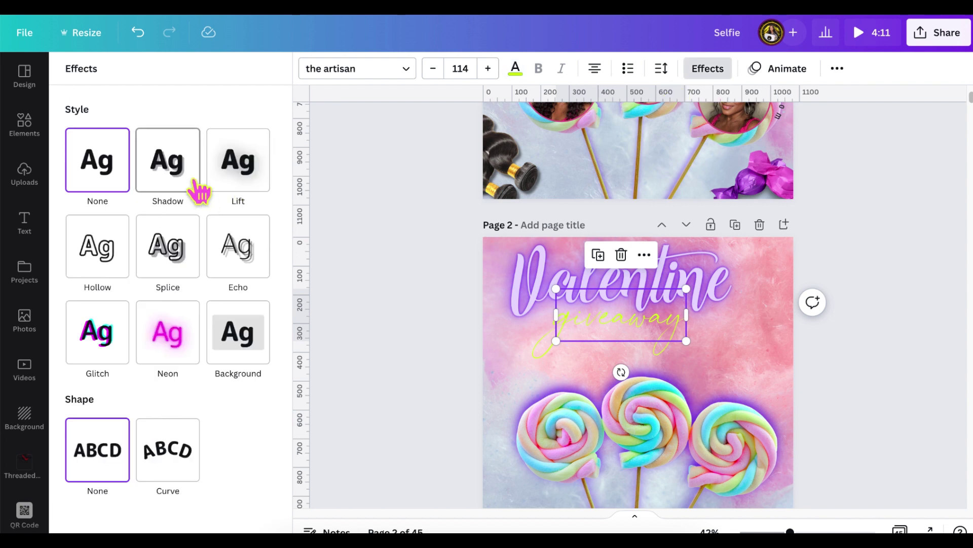
{"action": "left_click", "coordinate": [193, 183]}
{"action": "left_click", "coordinate": [259, 376]}
{"action": "scroll", "coordinate": [114, 278], "scroll_direction": "down", "scroll_amount": 3}
{"action": "left_click", "coordinate": [82, 237]}
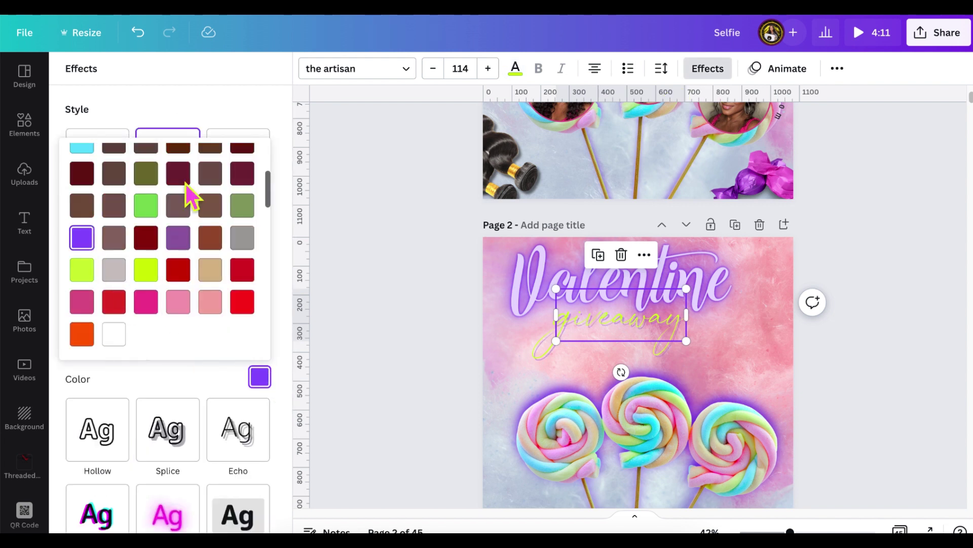
{"action": "left_click_drag", "start_coordinate": [147, 355], "coordinate": [257, 355]}
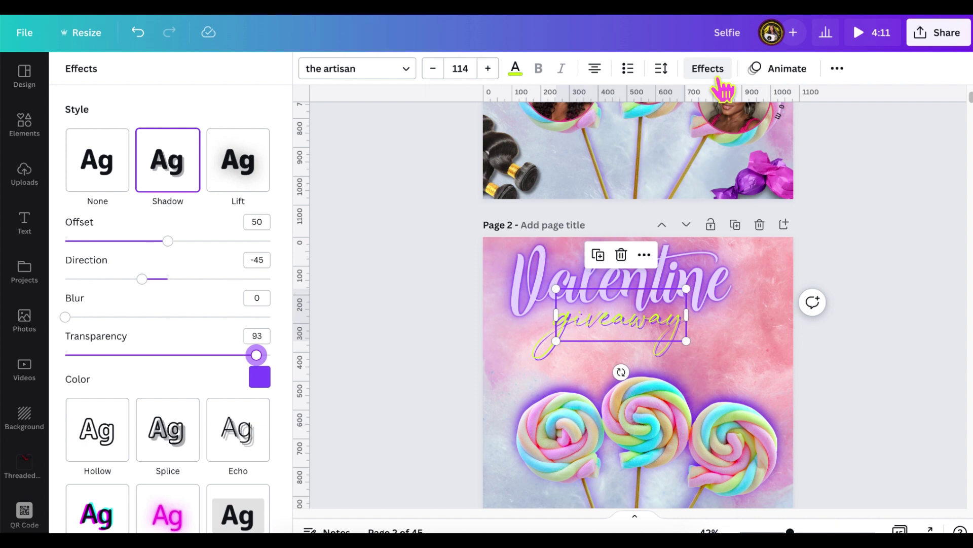
- Spread the letters of "giveaway" across most of the page and reposition it and "Valentine" so they overlap slightly
{"action": "left_click", "coordinate": [661, 68]}
{"action": "left_click_drag", "start_coordinate": [705, 126], "coordinate": [750, 127]}
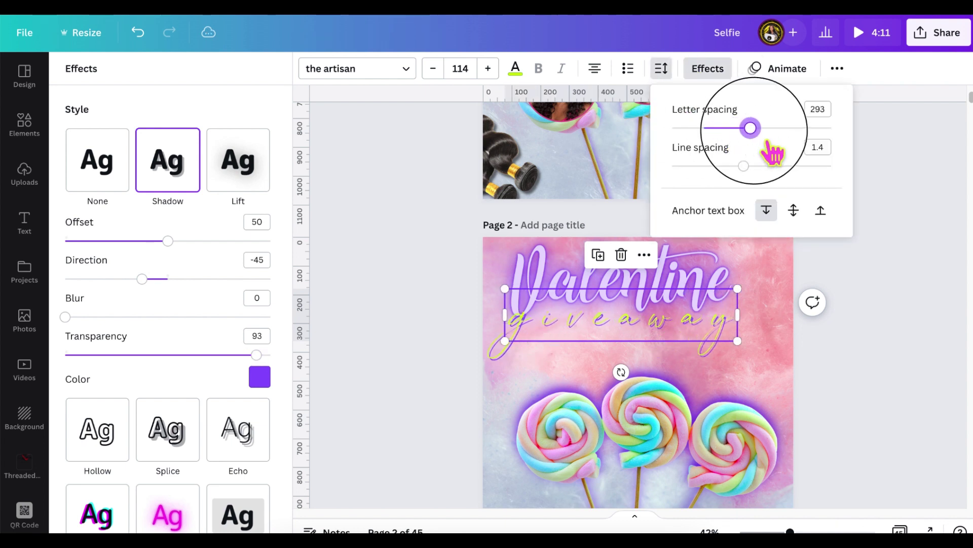
{"action": "left_click", "coordinate": [891, 355]}
{"action": "left_click_drag", "start_coordinate": [683, 337], "coordinate": [665, 313]}
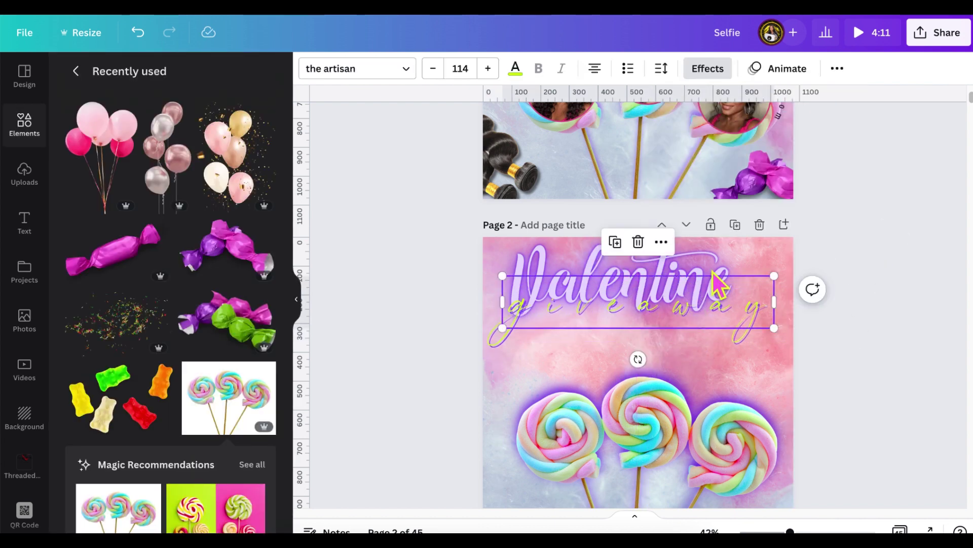
{"action": "left_click_drag", "start_coordinate": [713, 246], "coordinate": [730, 251]}
{"action": "left_click_drag", "start_coordinate": [735, 325], "coordinate": [749, 353]}
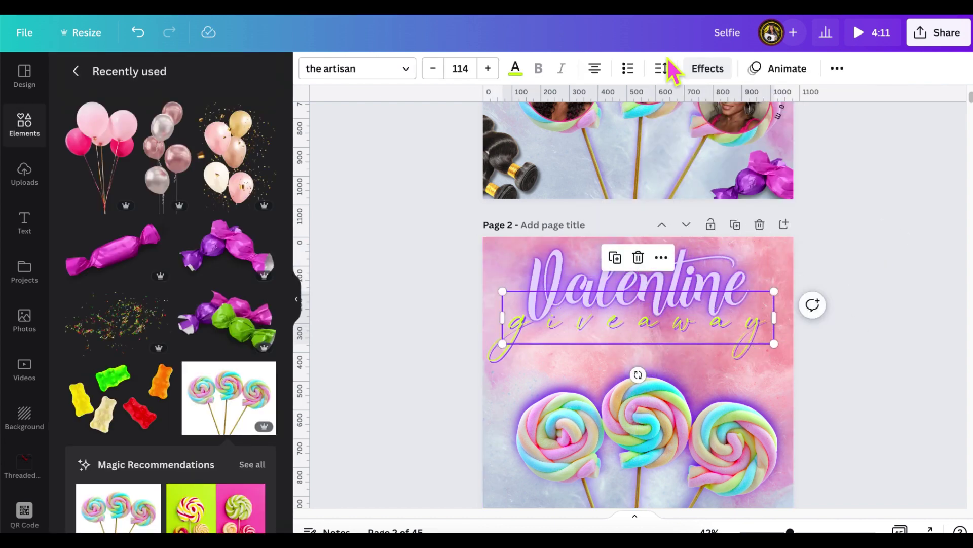
- Set the letter spacing of "giveaway" to 412, then shrink the text slightly and centre it under "Valentine"
{"action": "left_click", "coordinate": [661, 68]}
{"action": "left_click_drag", "start_coordinate": [784, 143], "coordinate": [787, 145]}
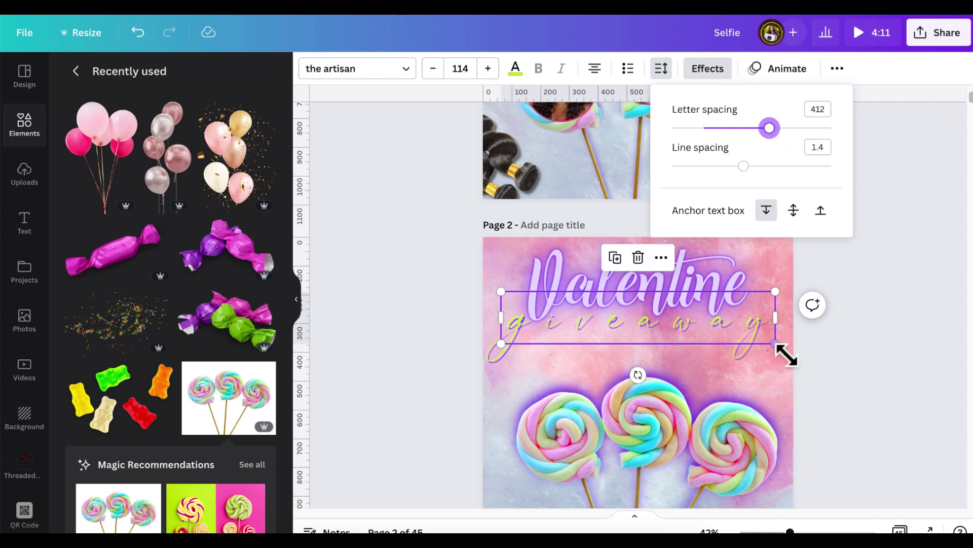
{"action": "left_click_drag", "start_coordinate": [783, 352], "coordinate": [751, 340]}
{"action": "left_click_drag", "start_coordinate": [643, 342], "coordinate": [663, 336]}
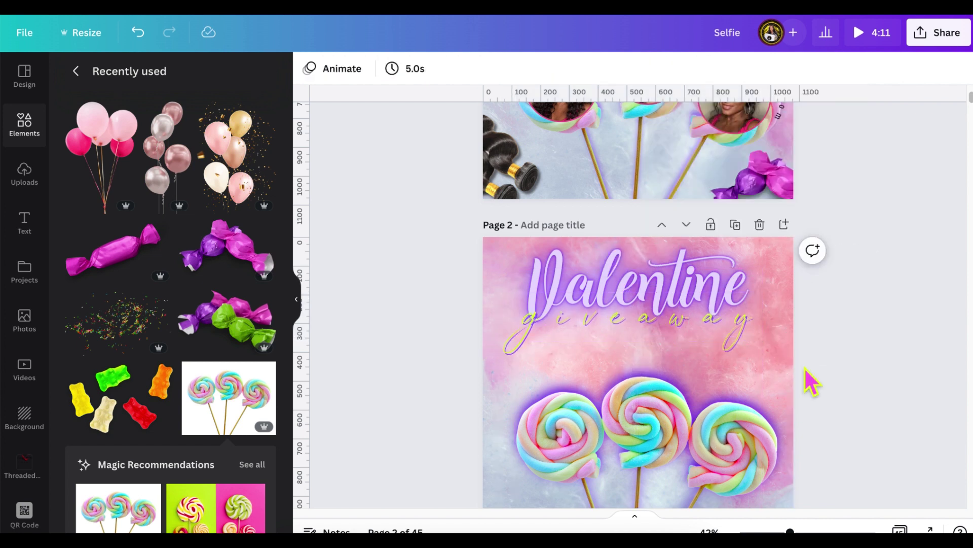
- Add a text box reading "Feb." and enlarge it to font size 92.4
{"action": "left_click", "coordinate": [778, 354]}
{"action": "key", "text": "t"}
{"action": "key", "text": "BackSpace"}
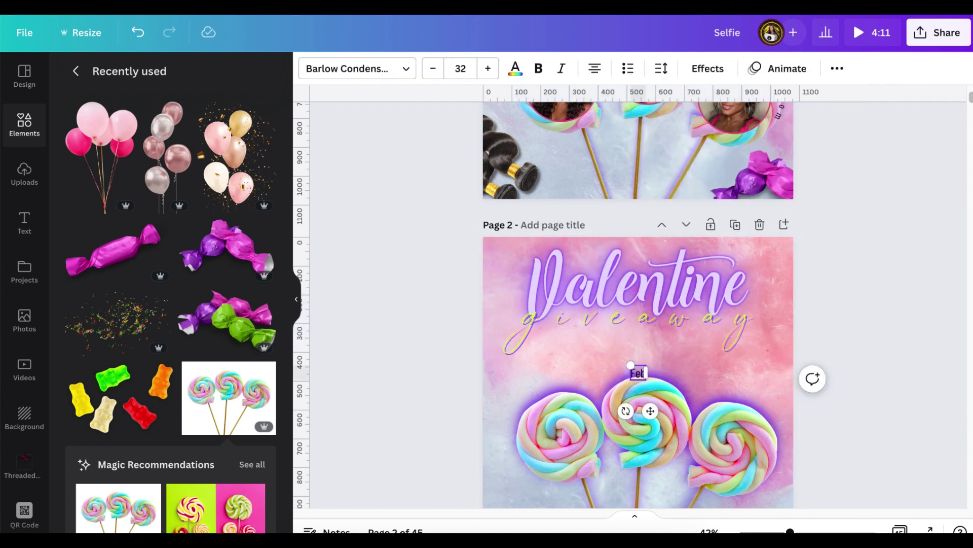
{"action": "type", "text": "Feb."}
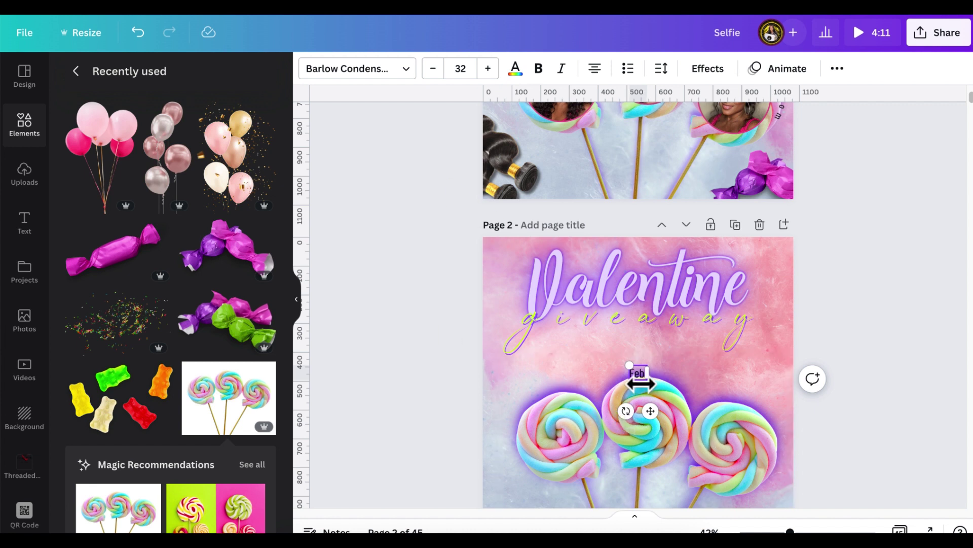
{"action": "left_click_drag", "start_coordinate": [629, 366], "coordinate": [597, 339]}
- Move the "Feb." text to the upper-right corner of page 2 and add "14th" on a second line
{"action": "left_click", "coordinate": [865, 342]}
{"action": "left_click", "coordinate": [628, 368]}
{"action": "left_click_drag", "start_coordinate": [630, 378], "coordinate": [776, 274]}
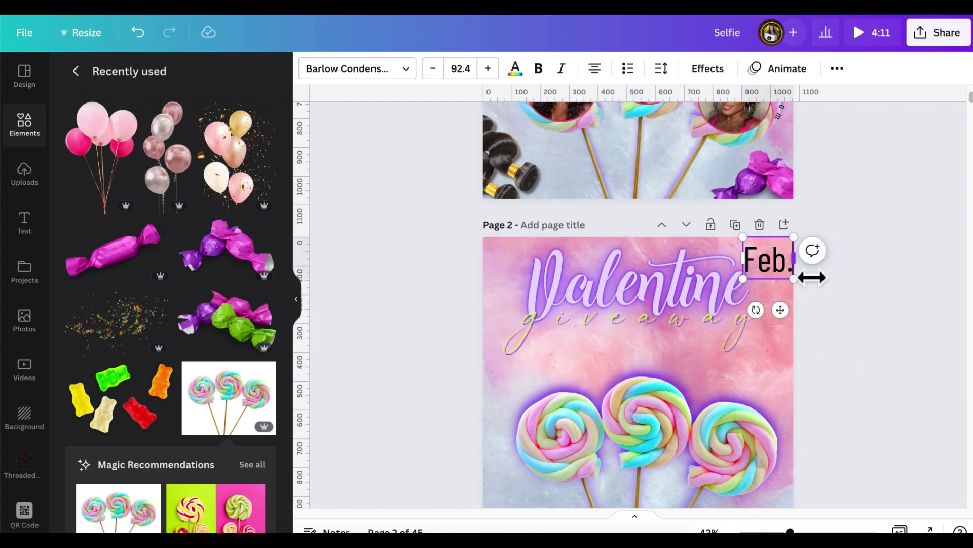
{"action": "key", "text": "Return"}
{"action": "type", "text": "14th"}
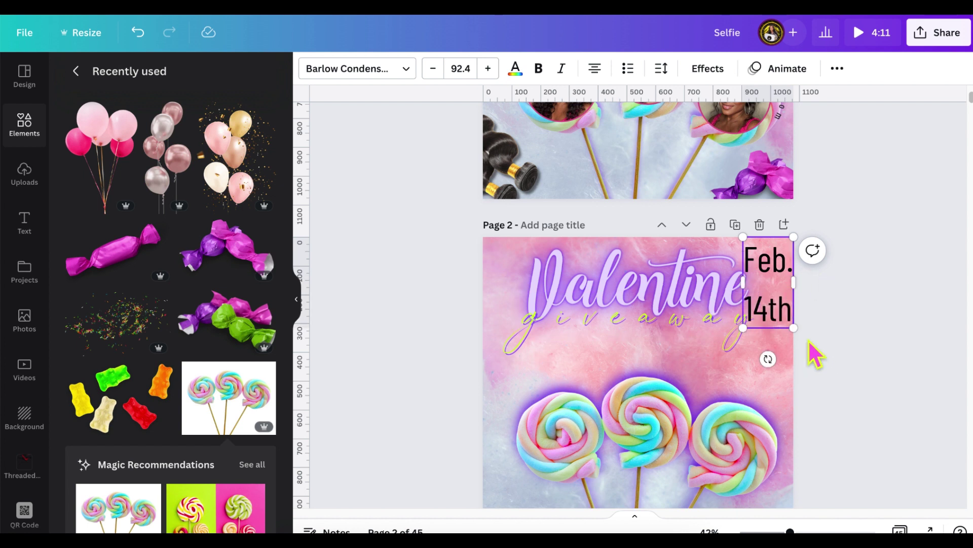
- Shrink the "Feb. 14th" text to font size 66.5 and place it in the upper-right corner of page 2
{"action": "left_click_drag", "start_coordinate": [794, 328], "coordinate": [785, 313]}
{"action": "left_click_drag", "start_coordinate": [779, 347], "coordinate": [795, 363]}
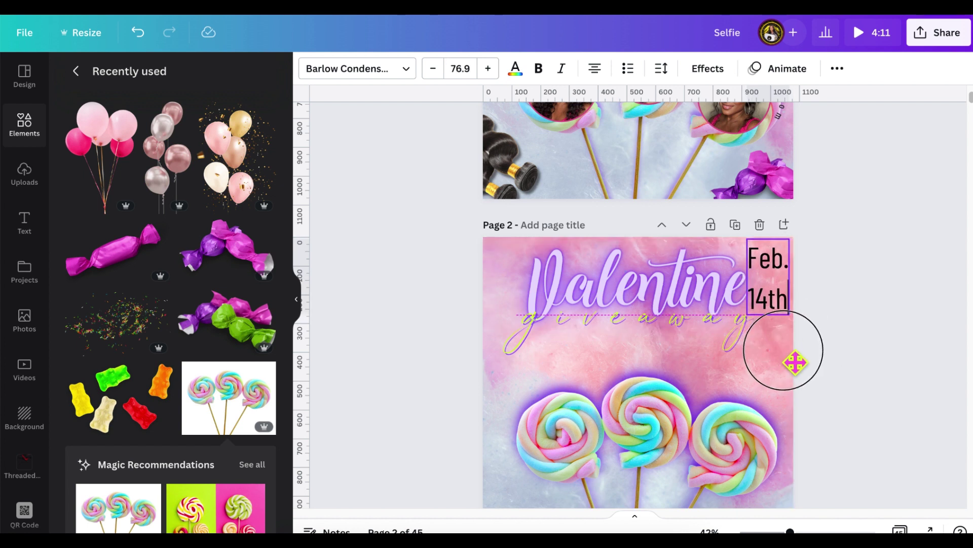
{"action": "left_click", "coordinate": [869, 354]}
{"action": "left_click_drag", "start_coordinate": [717, 293], "coordinate": [695, 278]}
{"action": "left_click", "coordinate": [768, 301]}
{"action": "left_click_drag", "start_coordinate": [789, 315], "coordinate": [769, 313]}
{"action": "left_click_drag", "start_coordinate": [789, 350], "coordinate": [788, 347]}
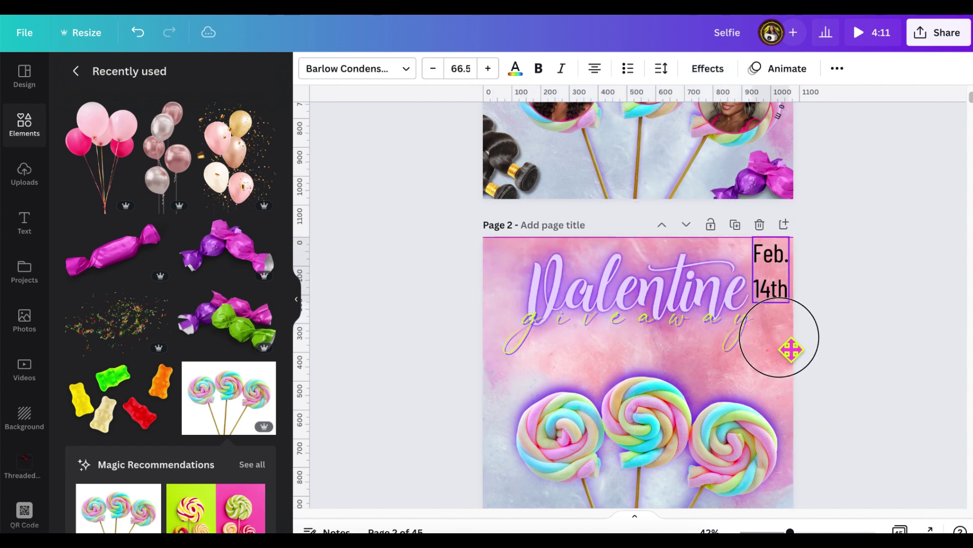
{"action": "left_click", "coordinate": [869, 348]}
- Recolour the "Feb. 14th" text lime green and align its box with the right edge of the page
{"action": "left_click", "coordinate": [772, 294]}
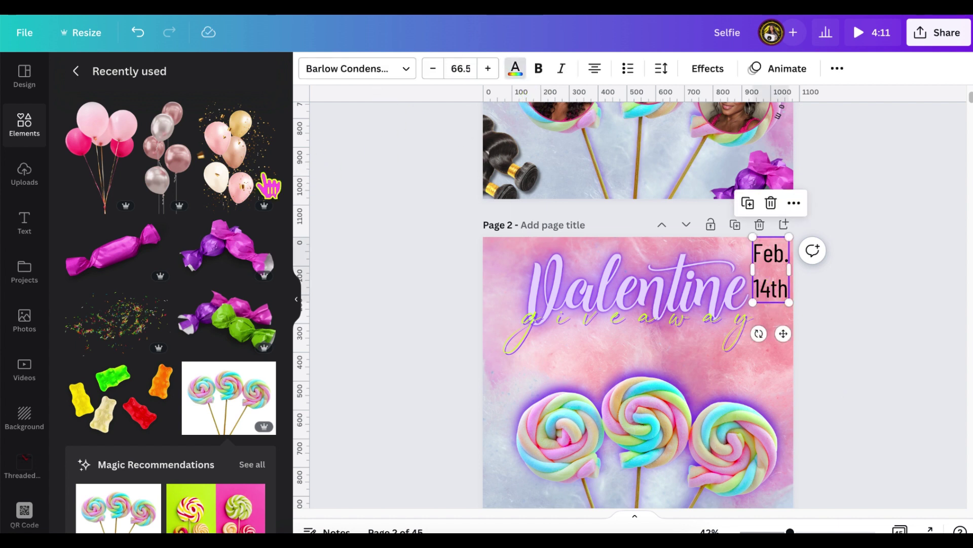
{"action": "left_click", "coordinate": [80, 433]}
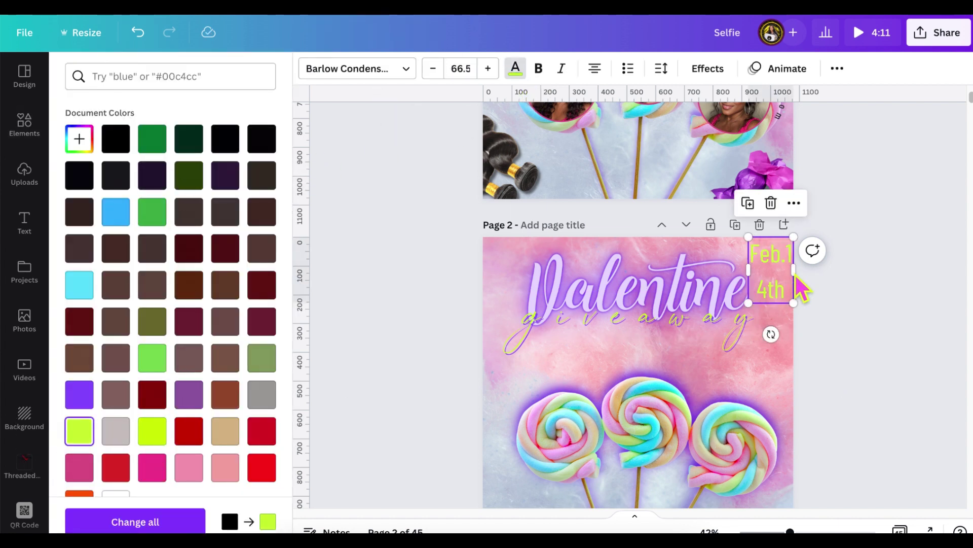
{"action": "mouse_move", "coordinate": [794, 270]}
{"action": "left_mouse_down"}
{"action": "mouse_move", "coordinate": [847, 285]}
{"action": "mouse_move", "coordinate": [787, 279]}
{"action": "left_mouse_up"}
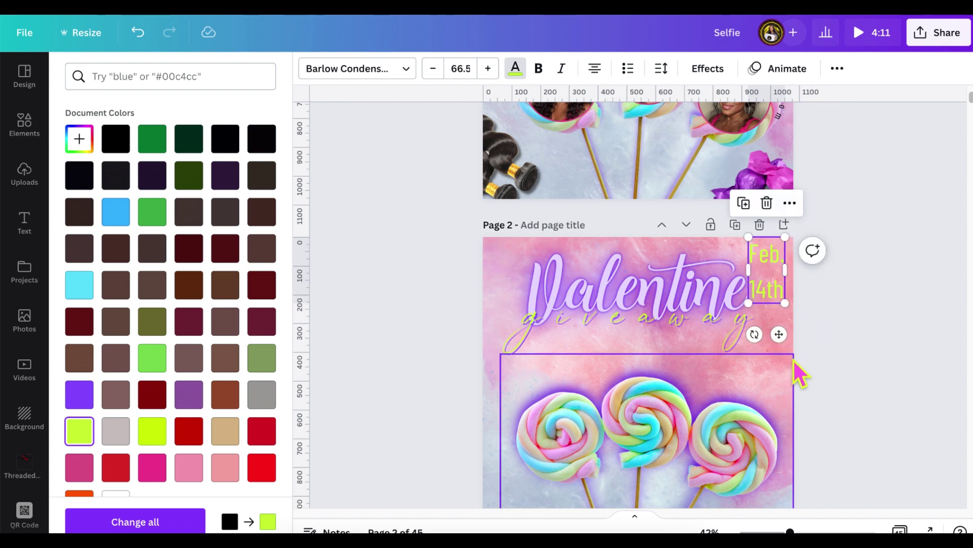
{"action": "left_click_drag", "start_coordinate": [779, 334], "coordinate": [788, 334]}
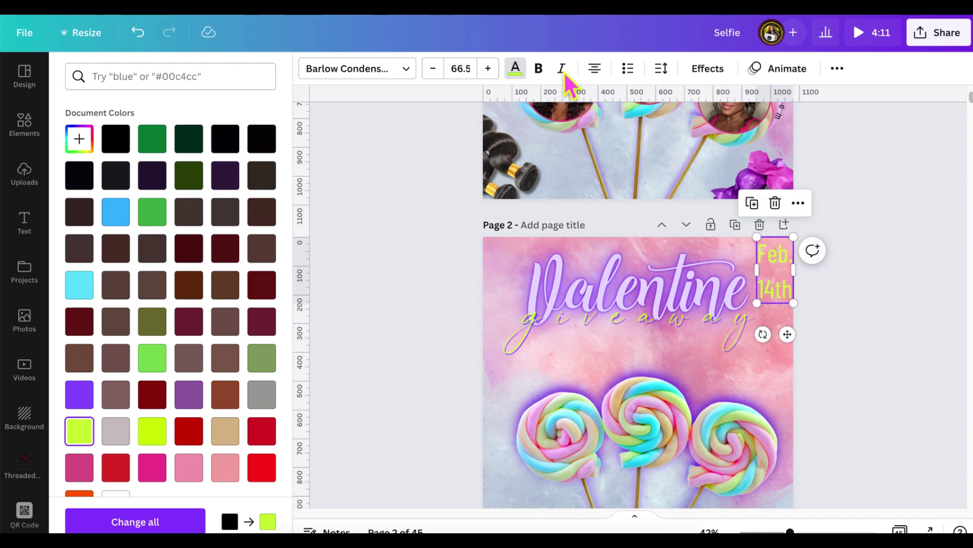
- Apply a text effect to the "Feb. 14th" date
{"action": "left_click", "coordinate": [687, 70]}
{"action": "left_click", "coordinate": [272, 198]}
{"action": "left_click", "coordinate": [399, 213]}
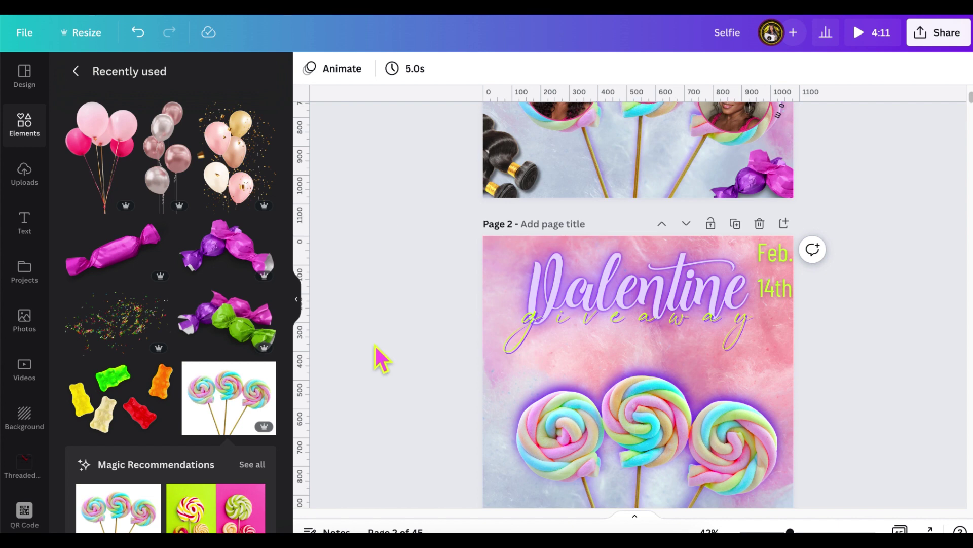
- Add the single magenta wrapped candy behind the text in page 2's upper-right corner, with transparency 72
{"action": "scroll", "coordinate": [380, 347], "scroll_direction": "down", "scroll_amount": 3}
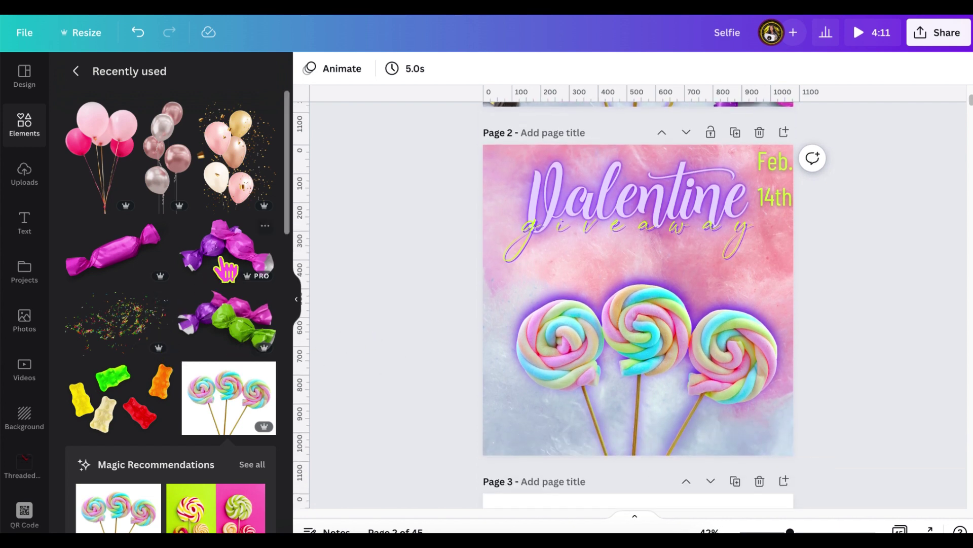
{"action": "left_click", "coordinate": [136, 268]}
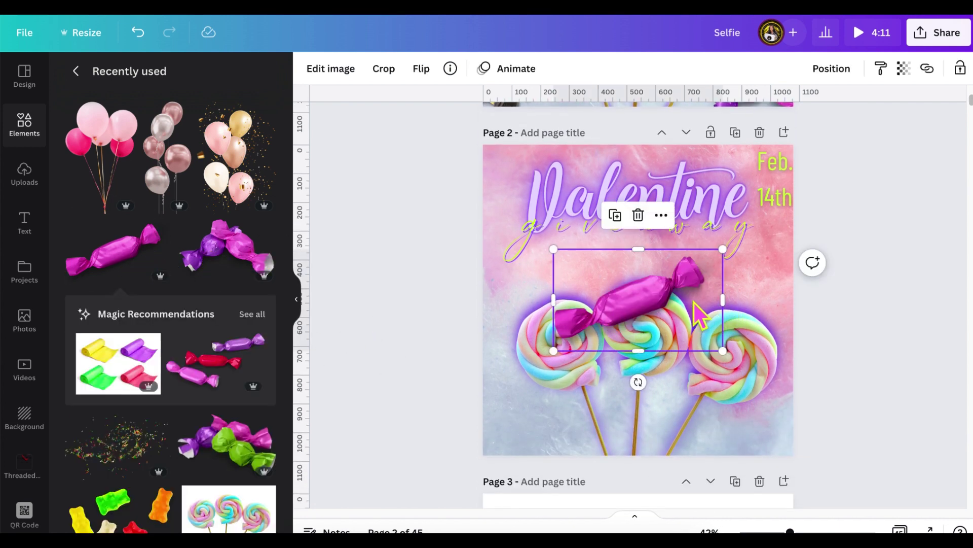
{"action": "left_click_drag", "start_coordinate": [639, 299], "coordinate": [796, 195]}
{"action": "left_click", "coordinate": [904, 69]}
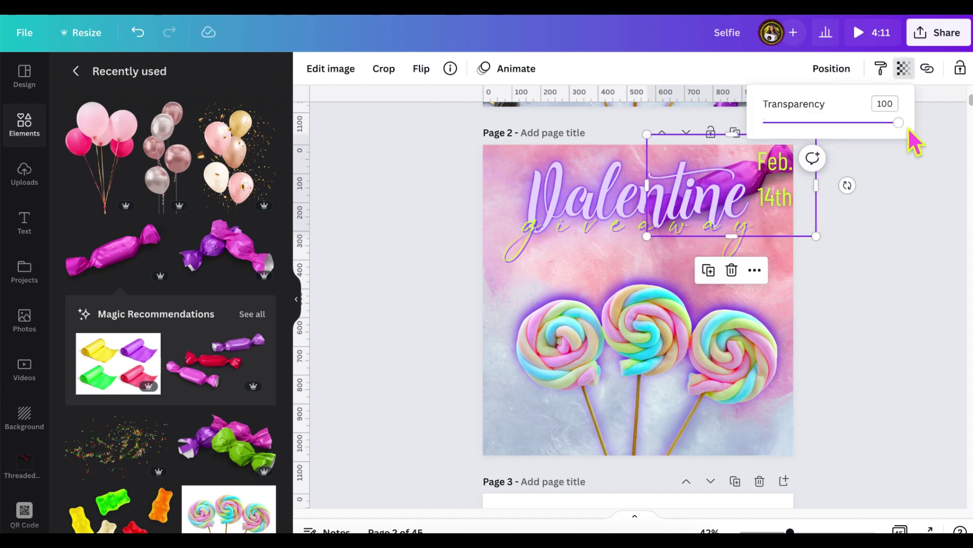
{"action": "left_click_drag", "start_coordinate": [898, 122], "coordinate": [861, 122]}
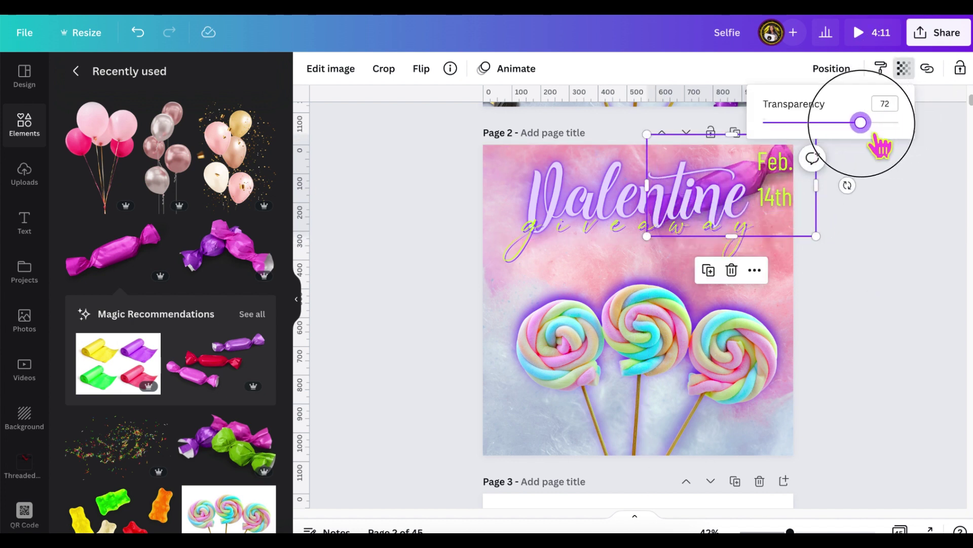
{"action": "left_click", "coordinate": [869, 299]}
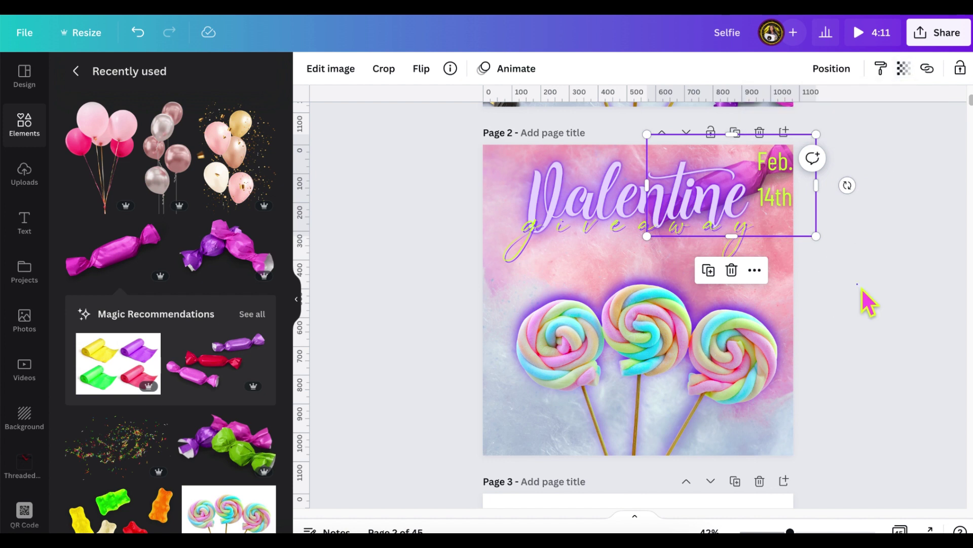
- Add the purple and pink wrapped candies so they run off page 2's lower-right corner, with transparency 76
{"action": "left_click", "coordinate": [236, 271]}
{"action": "left_click_drag", "start_coordinate": [636, 299], "coordinate": [792, 450]}
{"action": "left_click", "coordinate": [904, 69]}
{"action": "left_click_drag", "start_coordinate": [897, 122], "coordinate": [865, 122]}
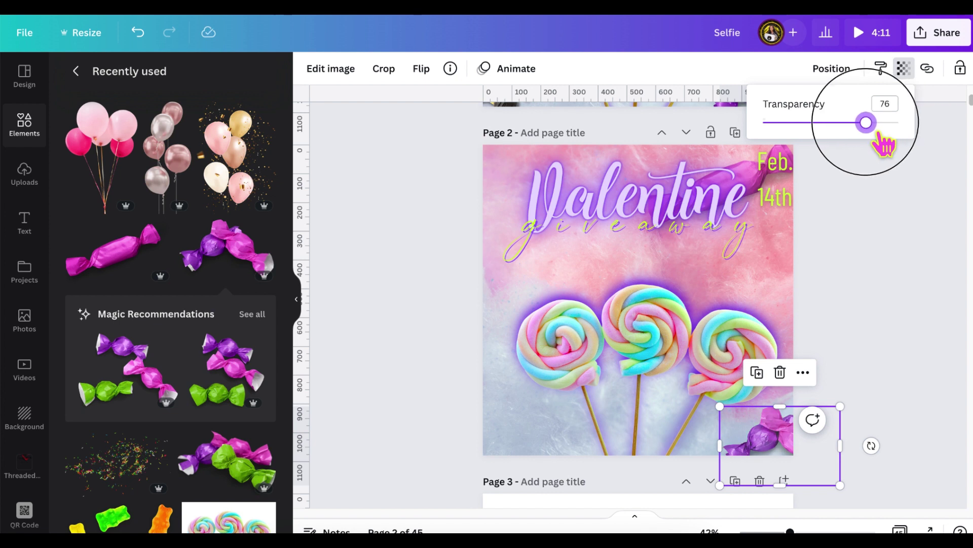
{"action": "left_click", "coordinate": [886, 200]}
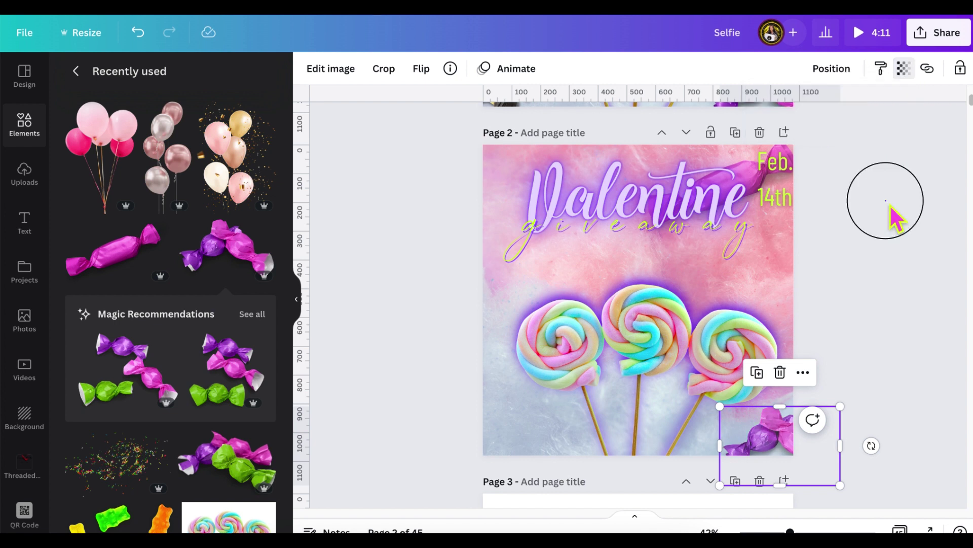
- Copy the hair bundles image from page 1 into the lower-left corner of page 2
{"action": "left_click", "coordinate": [511, 113]}
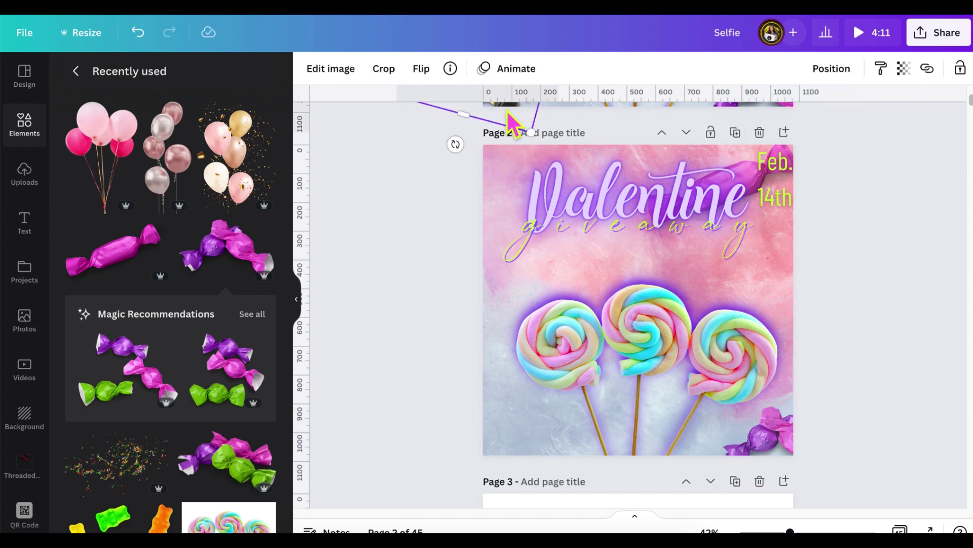
{"action": "left_click_drag", "start_coordinate": [511, 120], "coordinate": [496, 424]}
{"action": "left_click", "coordinate": [922, 326]}
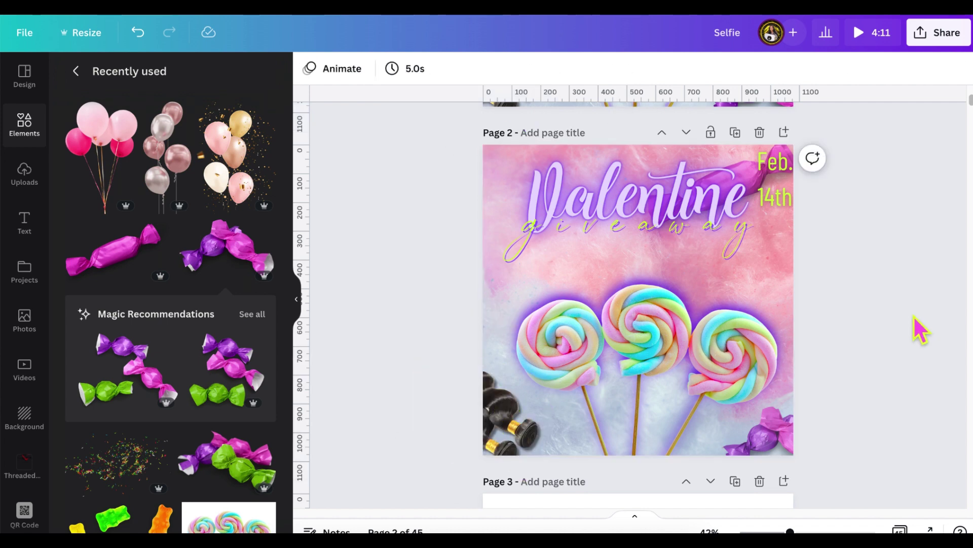
- Add a circular photo frame to page 2 and shrink it to about half size over the lollipops
{"action": "left_click", "coordinate": [116, 162]}
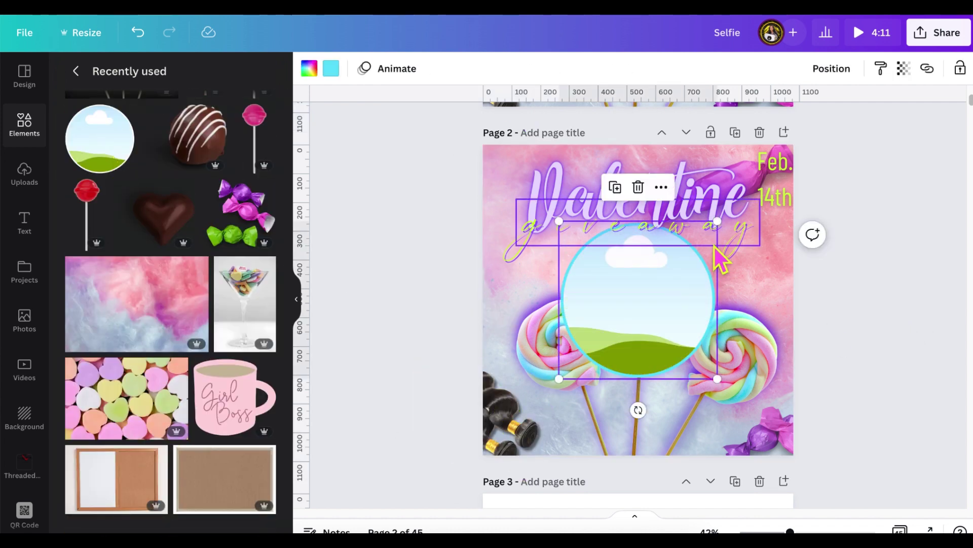
{"action": "left_click_drag", "start_coordinate": [710, 190], "coordinate": [644, 314]}
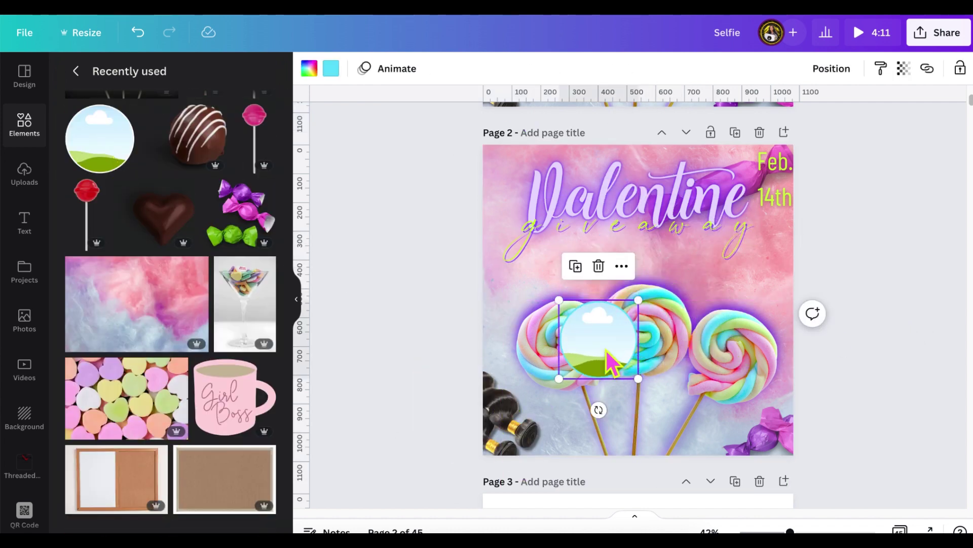
- Bring the "giveaway" text forward one layer
{"action": "left_click", "coordinate": [526, 254]}
{"action": "left_click", "coordinate": [522, 256]}
{"action": "left_click", "coordinate": [837, 68]}
{"action": "left_click", "coordinate": [701, 101]}
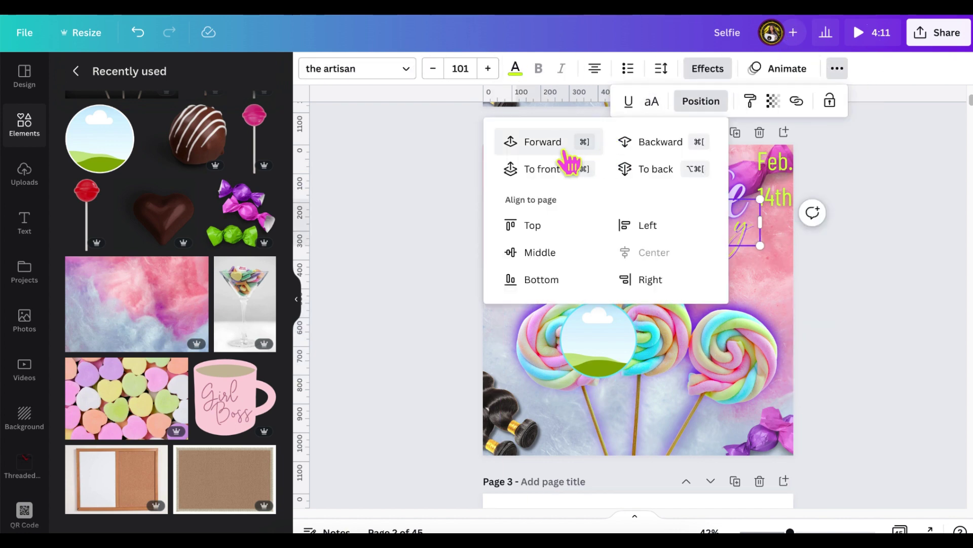
{"action": "left_click", "coordinate": [566, 152]}
- Recolour the "giveaway" text light blue and give its shadow a lime green colour
{"action": "left_click", "coordinate": [515, 68]}
{"action": "left_click", "coordinate": [120, 219]}
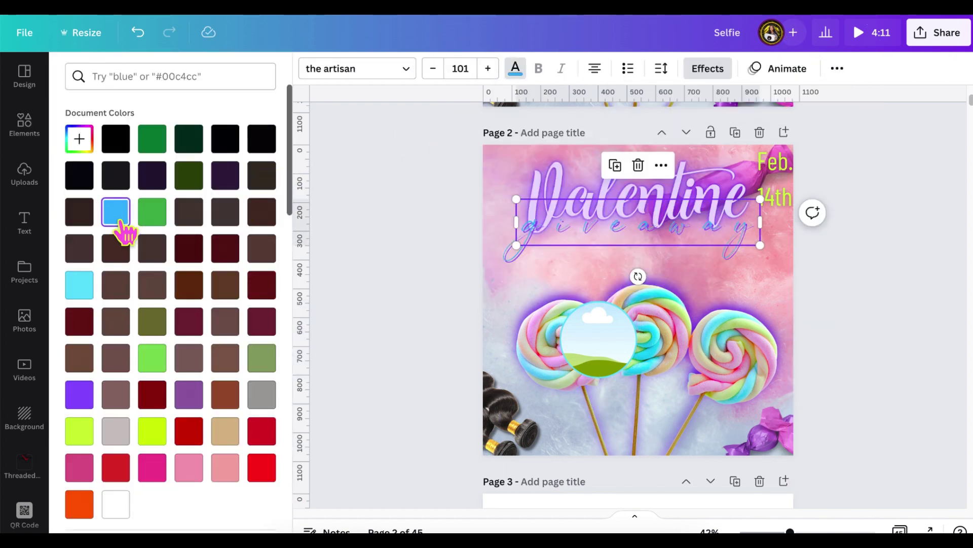
{"action": "left_click", "coordinate": [708, 68]}
{"action": "left_click", "coordinate": [259, 377]}
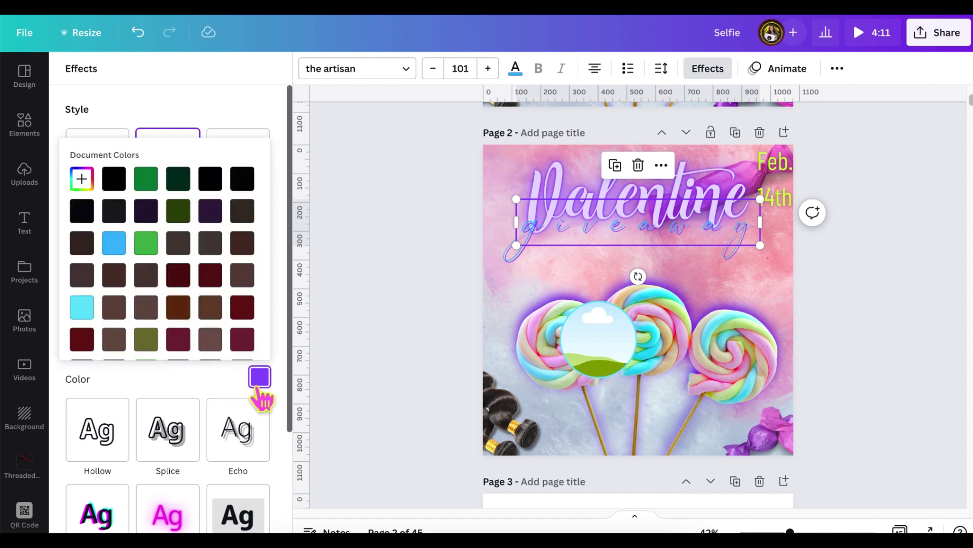
{"action": "scroll", "coordinate": [143, 312], "scroll_direction": "down", "scroll_amount": 3}
{"action": "left_click", "coordinate": [92, 258]}
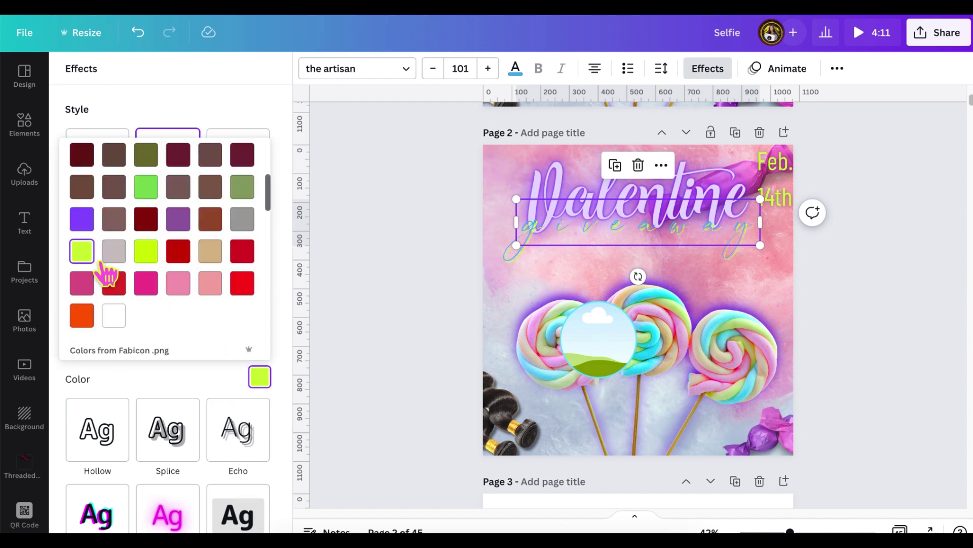
- Recolour the "Feb. 14th" text turquoise and check the circular frame's colour
{"action": "left_click", "coordinate": [778, 193]}
{"action": "left_click", "coordinate": [515, 68]}
{"action": "left_click", "coordinate": [116, 211]}
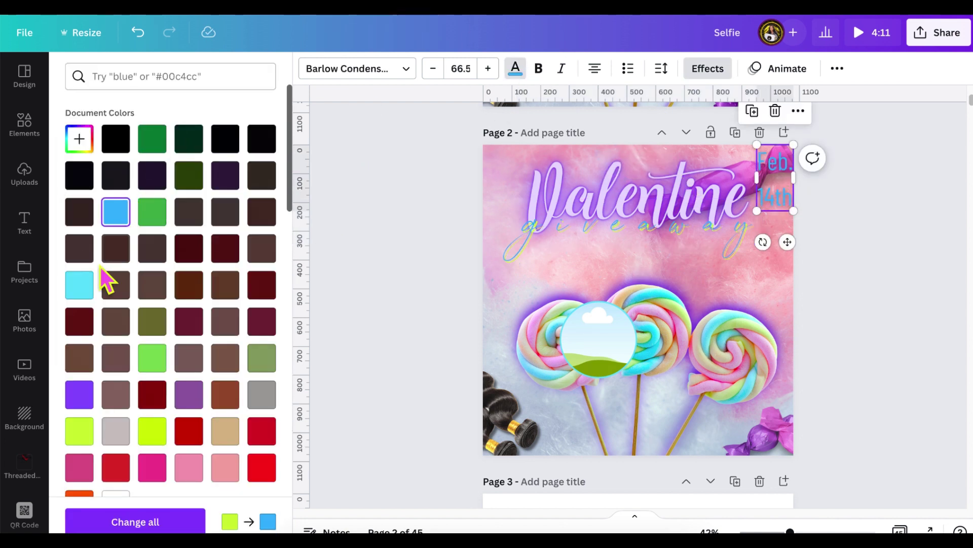
{"action": "left_click", "coordinate": [587, 234]}
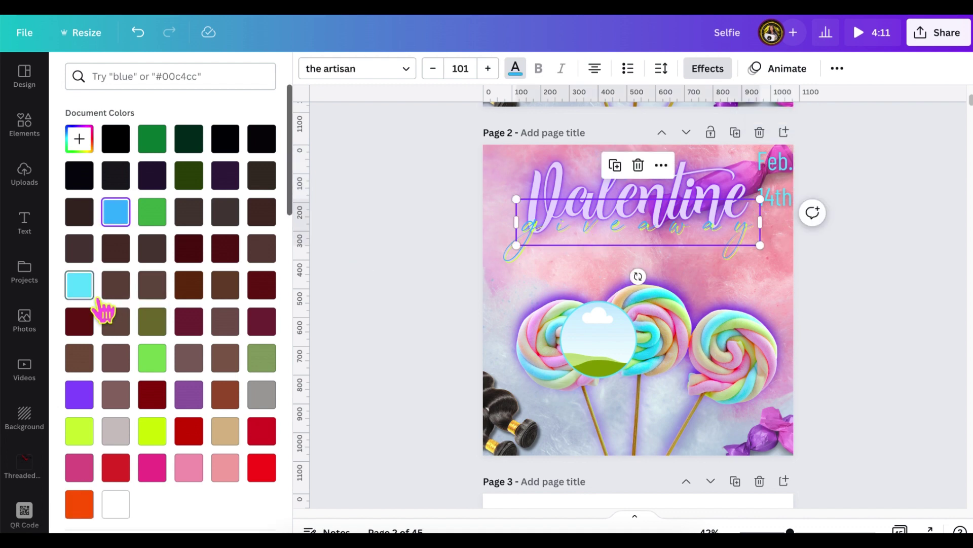
{"action": "left_click", "coordinate": [583, 337]}
{"action": "left_click", "coordinate": [331, 68]}
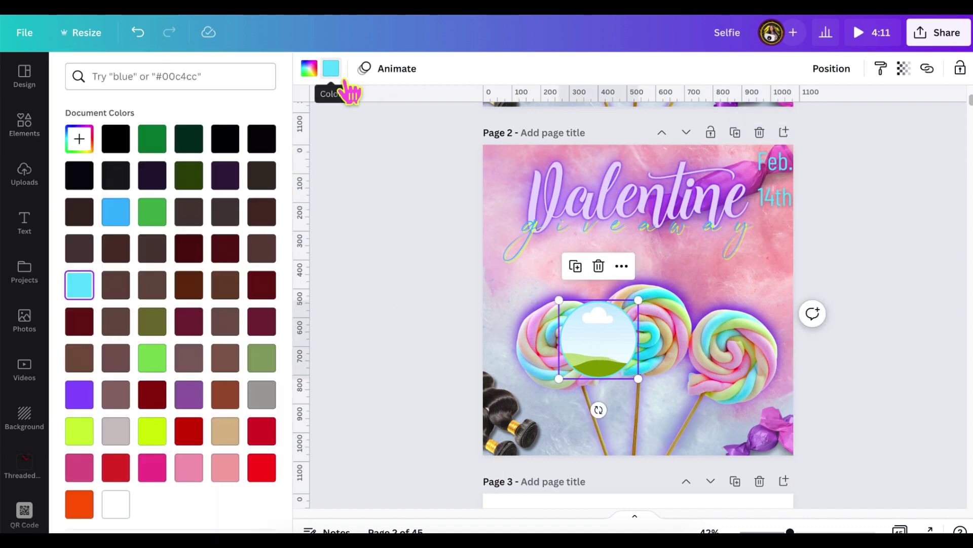
{"action": "left_click", "coordinate": [776, 196]}
{"action": "left_click", "coordinate": [862, 225]}
- Set the shadow of the "giveaway" text to direction 18 and offset 23
{"action": "scroll", "coordinate": [832, 481], "scroll_direction": "up", "scroll_amount": 5}
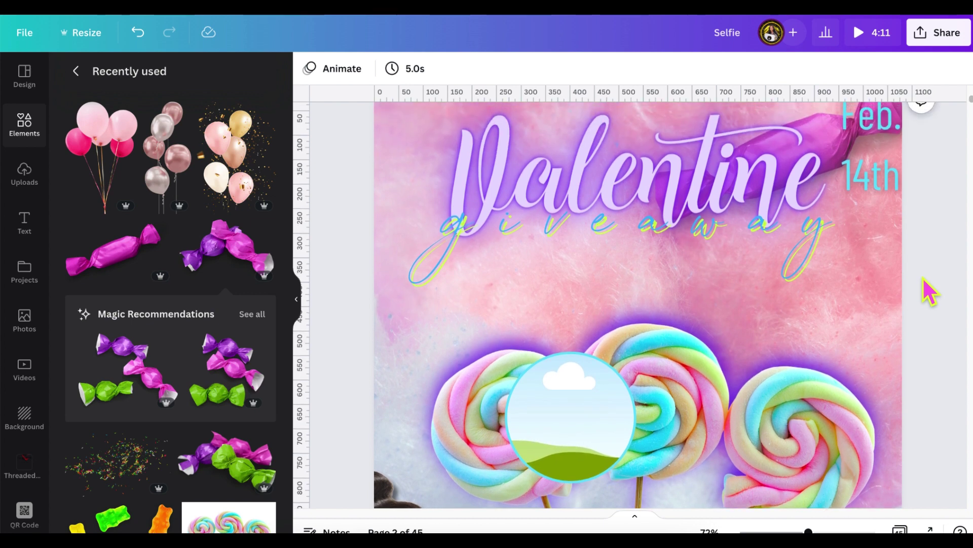
{"action": "scroll", "coordinate": [923, 277], "scroll_direction": "up", "scroll_amount": 2}
{"action": "left_click", "coordinate": [615, 325]}
{"action": "left_click", "coordinate": [708, 68]}
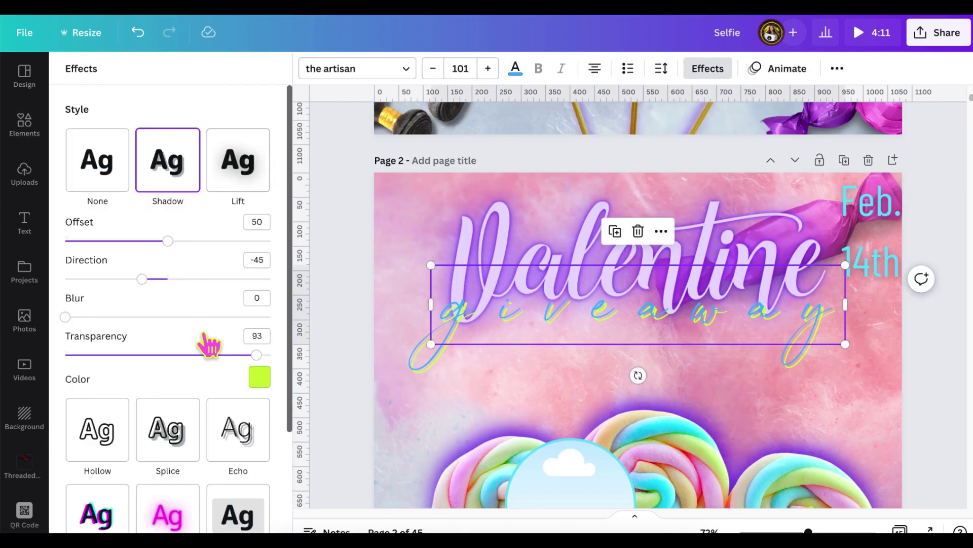
{"action": "left_click_drag", "start_coordinate": [142, 278], "coordinate": [178, 278]}
{"action": "left_click_drag", "start_coordinate": [168, 240], "coordinate": [112, 241]}
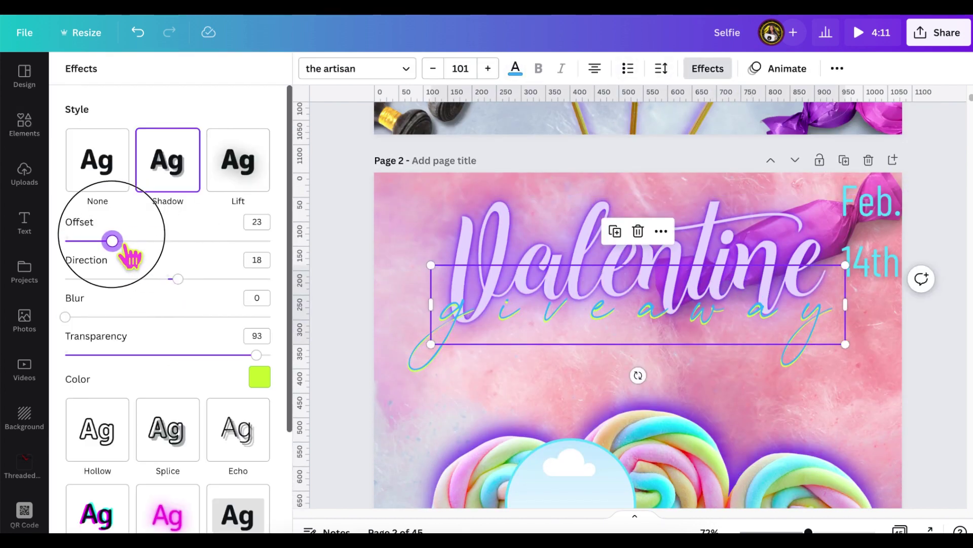
- Try purple shades for the "giveaway" shadow and settle on the deep violet default colour
{"action": "left_click", "coordinate": [260, 376]}
{"action": "scroll", "coordinate": [152, 279], "scroll_direction": "down", "scroll_amount": 3}
{"action": "left_click", "coordinate": [178, 234]}
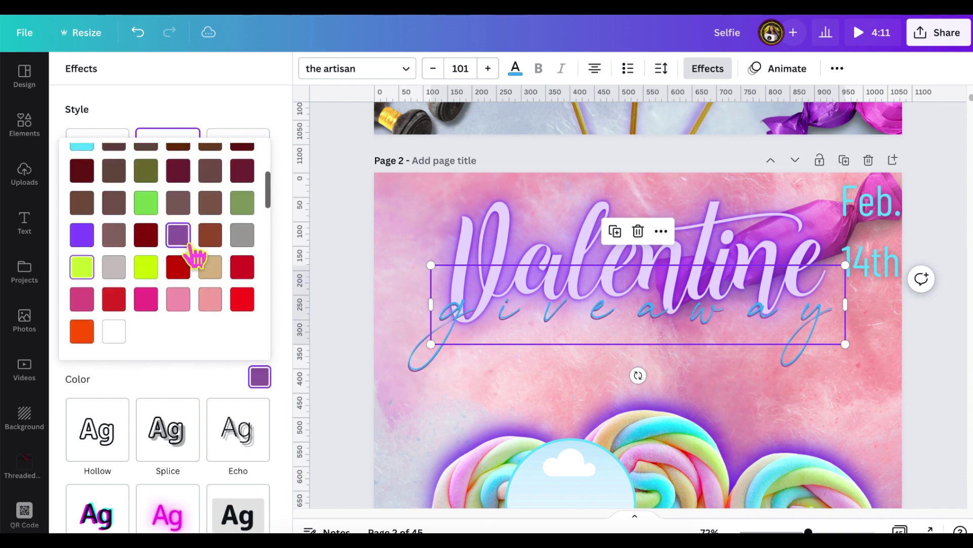
{"action": "left_click", "coordinate": [86, 243]}
{"action": "scroll", "coordinate": [203, 263], "scroll_direction": "up", "scroll_amount": 4}
{"action": "left_click", "coordinate": [244, 266]}
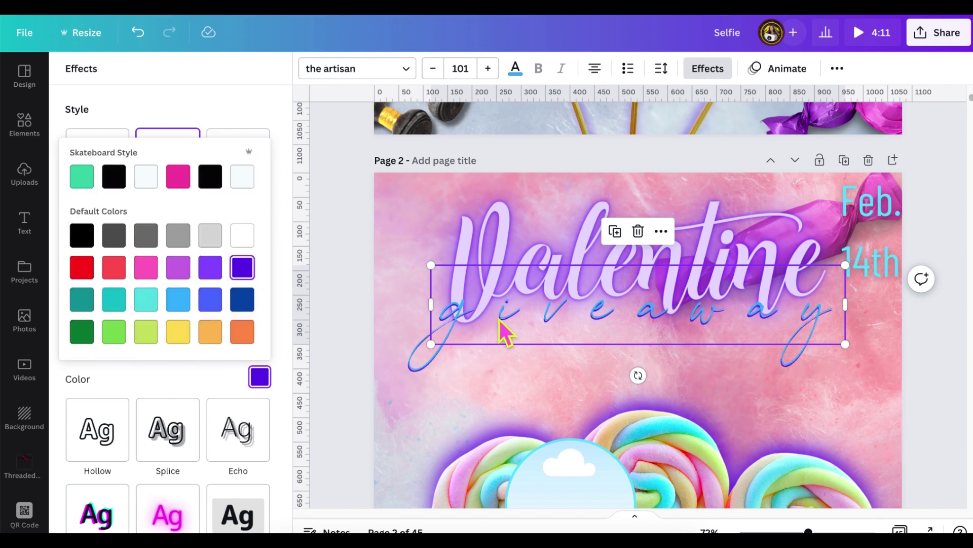
- Recolour both the "giveaway" text and the "Feb. 14th" date bright lime green
{"action": "left_click", "coordinate": [427, 355]}
{"action": "left_click", "coordinate": [515, 68]}
{"action": "left_click", "coordinate": [152, 430]}
{"action": "left_click", "coordinate": [872, 238]}
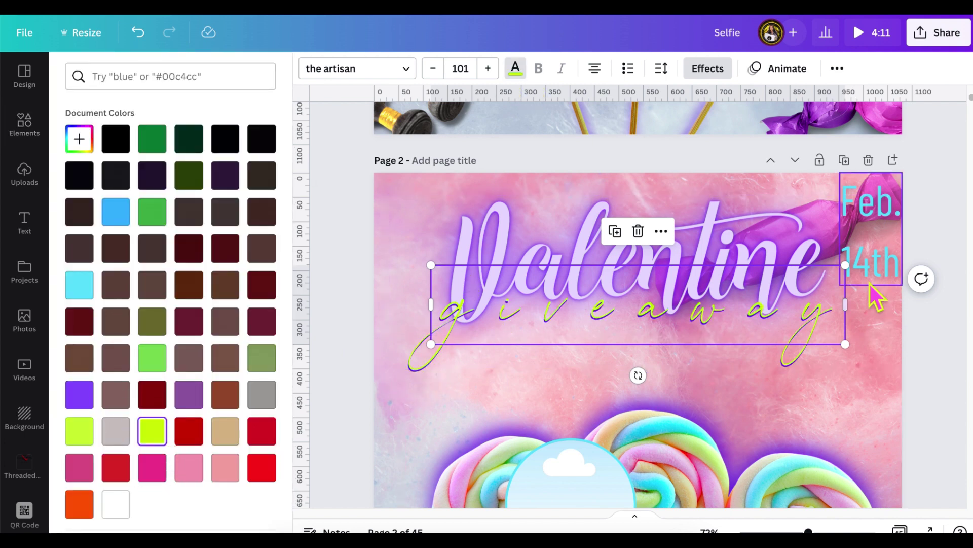
{"action": "left_click", "coordinate": [152, 430]}
- Try the muted green from the lollipop photo colours on the "Feb. 14th" text, then restore the bright lime
{"action": "scroll", "coordinate": [163, 449], "scroll_direction": "down", "scroll_amount": 10}
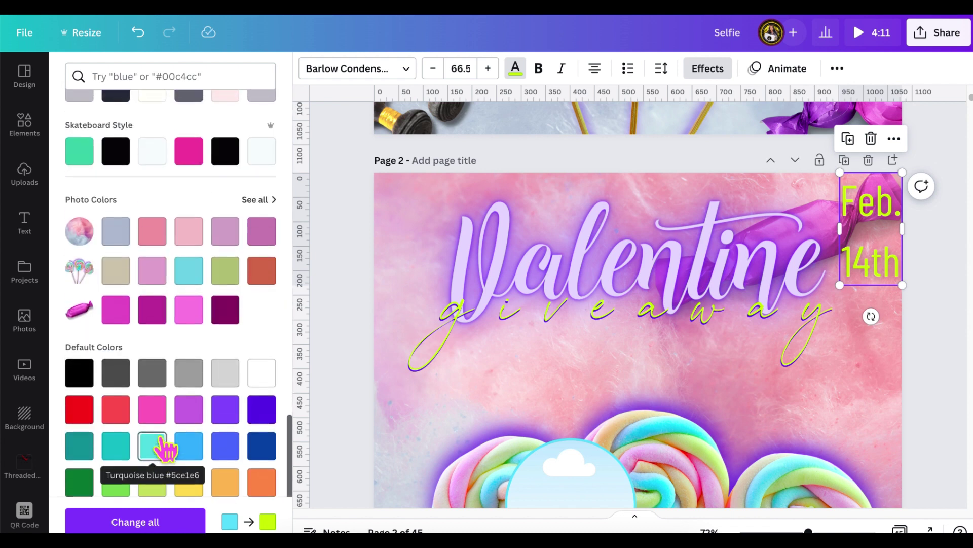
{"action": "left_click", "coordinate": [202, 280]}
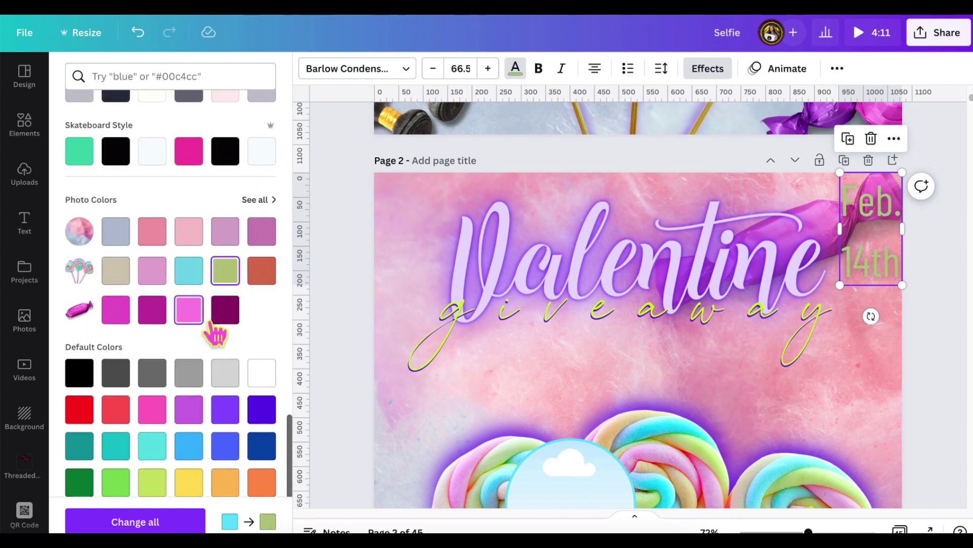
{"action": "scroll", "coordinate": [159, 330], "scroll_direction": "up", "scroll_amount": 5}
{"action": "left_click", "coordinate": [339, 264]}
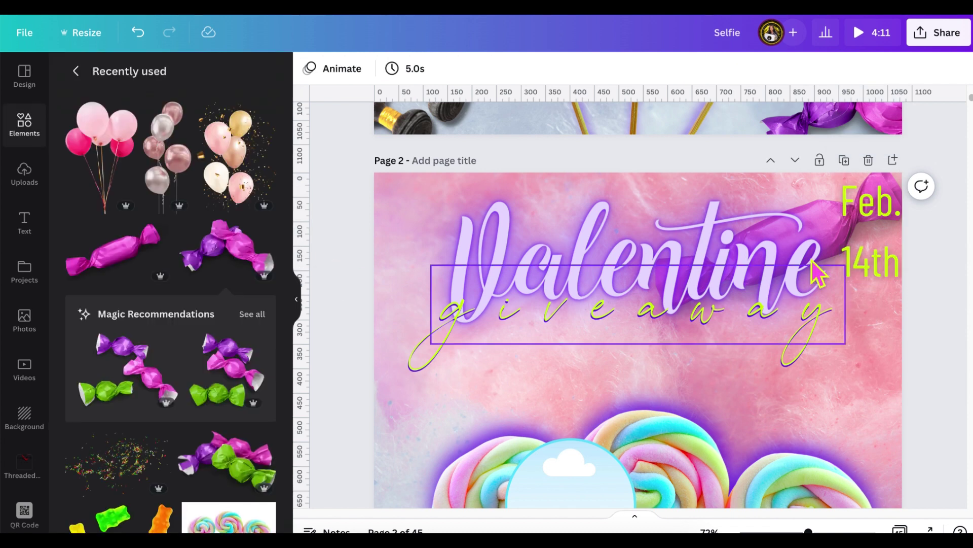
{"action": "left_click", "coordinate": [867, 264]}
{"action": "left_click", "coordinate": [942, 340]}
- Adjust the blur of the "giveaway" text's shadow
{"action": "scroll", "coordinate": [942, 339], "scroll_direction": "down", "scroll_amount": 3}
{"action": "left_click", "coordinate": [583, 152]}
{"action": "left_click", "coordinate": [707, 68]}
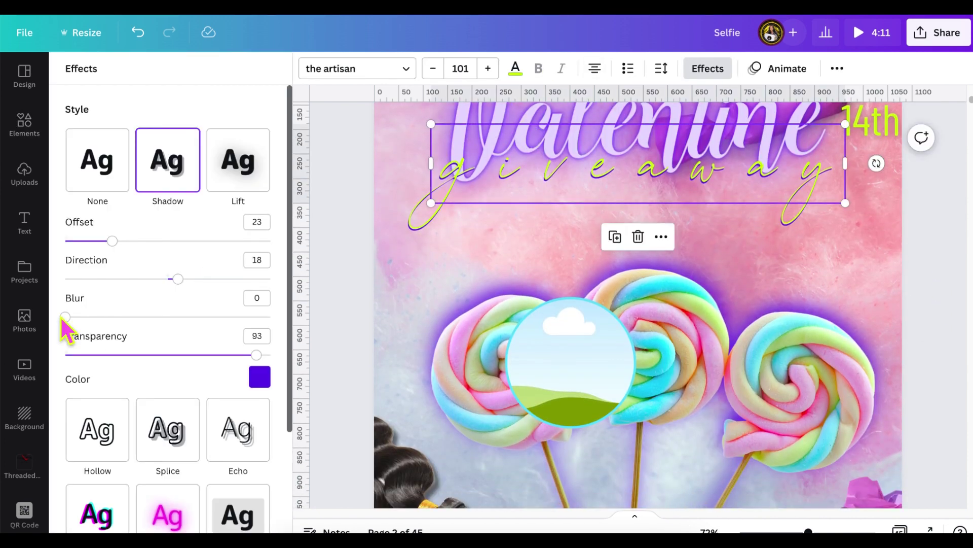
{"action": "left_click_drag", "start_coordinate": [63, 317], "coordinate": [112, 335]}
{"action": "left_click", "coordinate": [945, 310]}
- Place copies of the circular photo frame so that each of the three lollipops holds one
{"action": "scroll", "coordinate": [945, 311], "scroll_direction": "down", "scroll_amount": 3}
{"action": "left_click_drag", "start_coordinate": [608, 257], "coordinate": [654, 216]}
{"action": "left_click", "coordinate": [479, 148]}
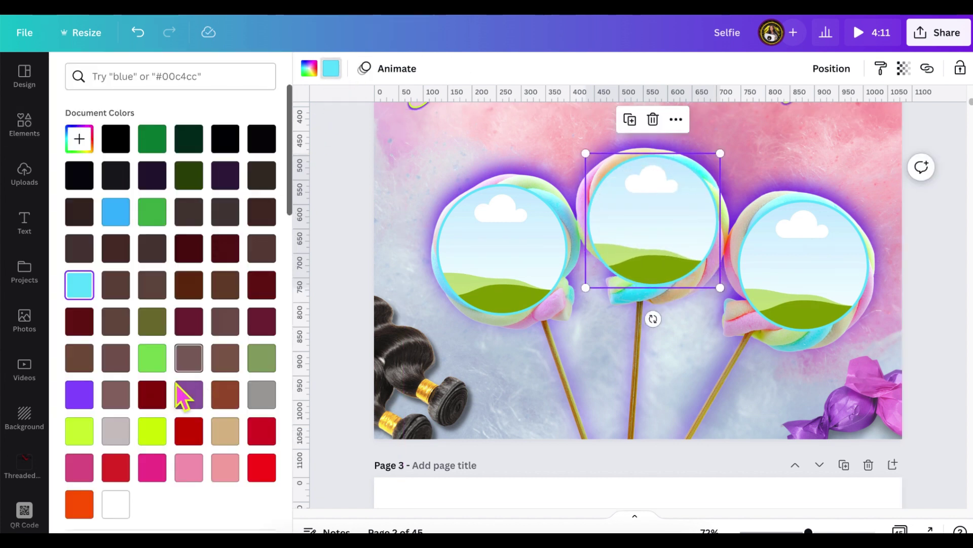
- Try violet on the middle frame's border and settle on lime green
{"action": "left_click", "coordinate": [92, 404]}
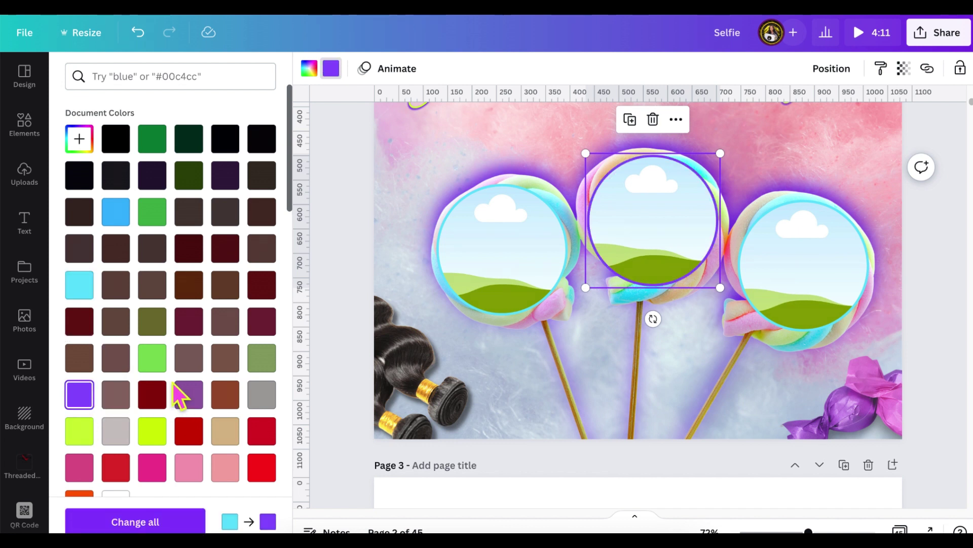
{"action": "left_click", "coordinate": [90, 438]}
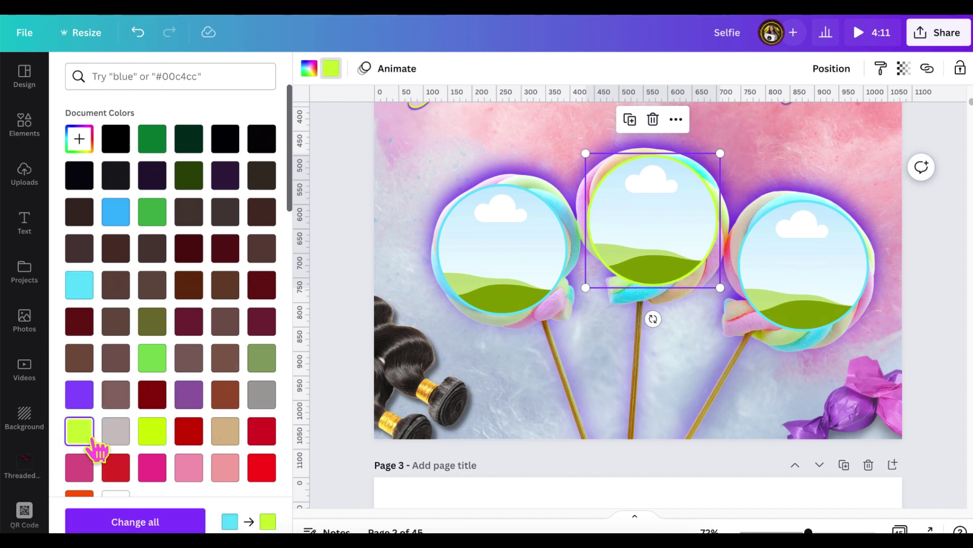
{"action": "left_click", "coordinate": [428, 218]}
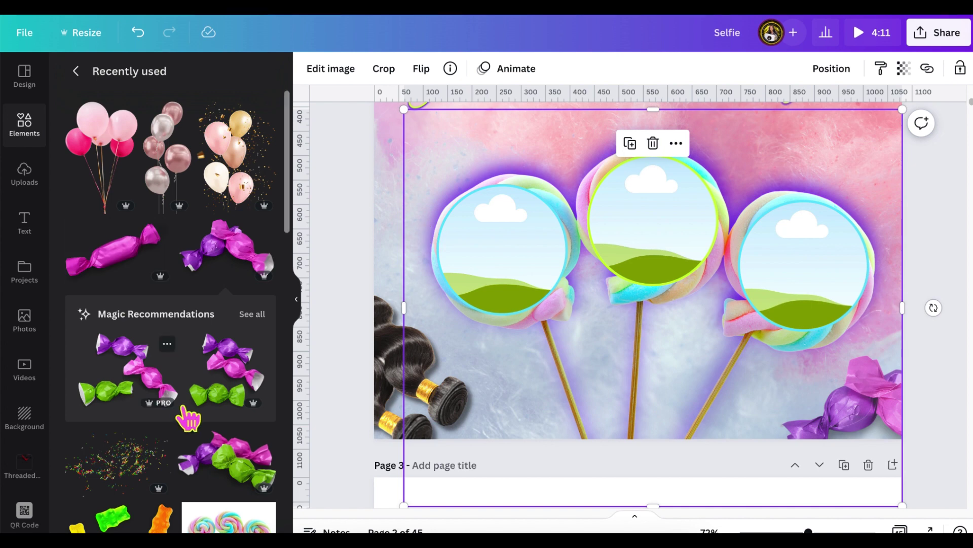
- Add the recently used photo of a martini glass filled with candy hearts and remove its background
{"action": "scroll", "coordinate": [187, 416], "scroll_direction": "down", "scroll_amount": 15}
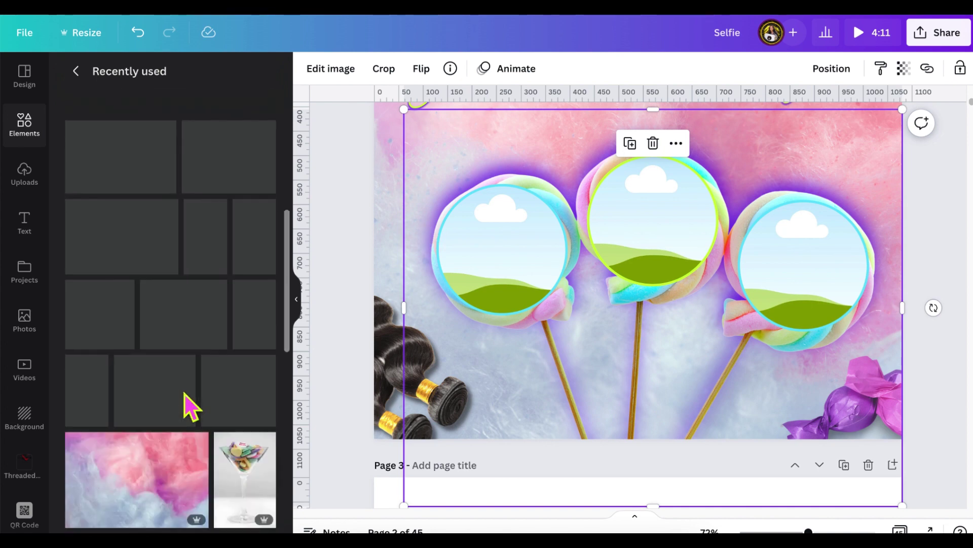
{"action": "left_click", "coordinate": [253, 484]}
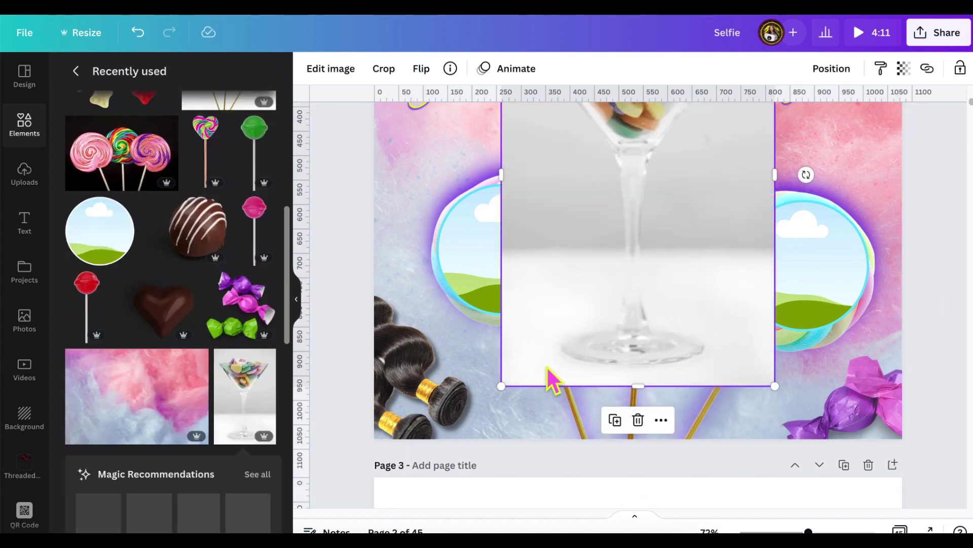
{"action": "scroll", "coordinate": [573, 394], "scroll_direction": "up", "scroll_amount": 4}
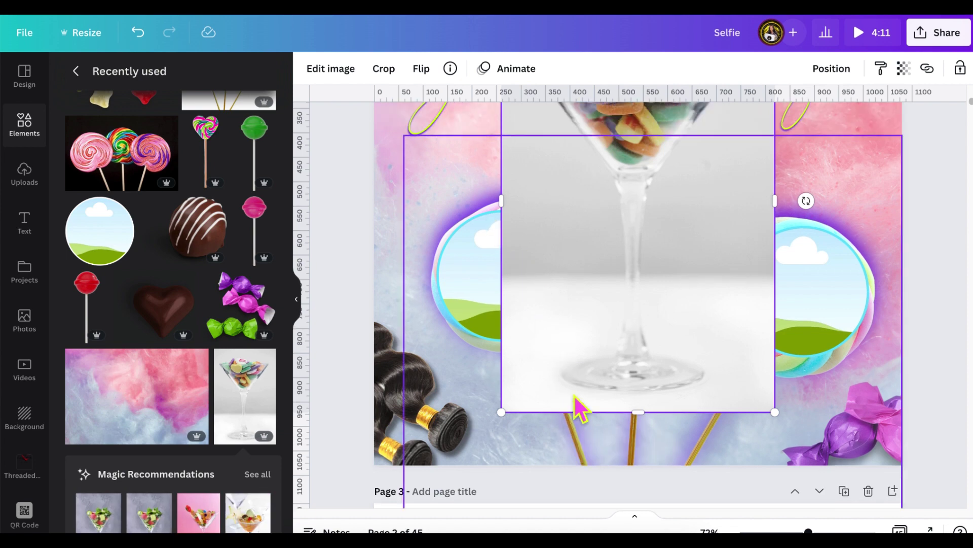
{"action": "left_click", "coordinate": [327, 78]}
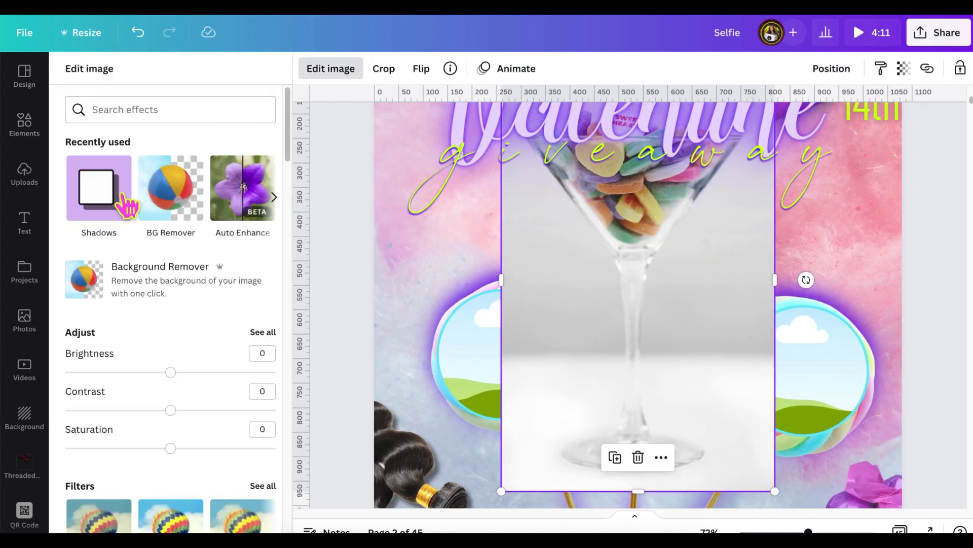
{"action": "left_click", "coordinate": [182, 209]}
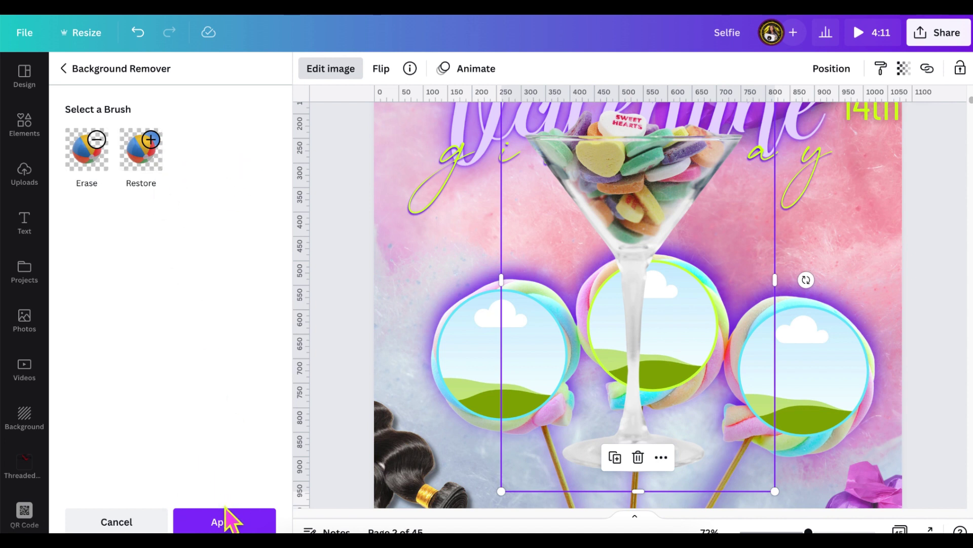
{"action": "left_click", "coordinate": [239, 526]}
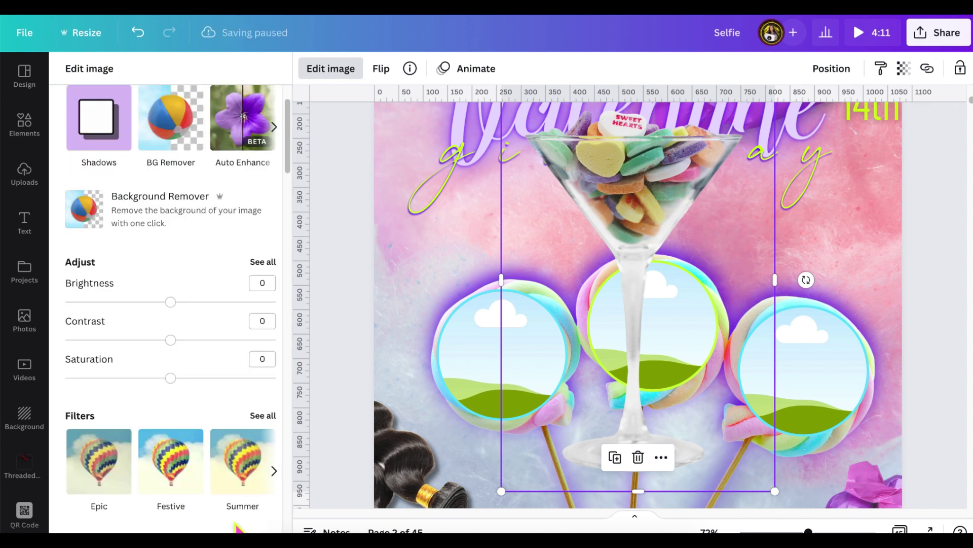
- Apply a Glow shadow to the candy glass in the default violet colour with its transparency value close to the maximum
{"action": "left_click", "coordinate": [125, 149]}
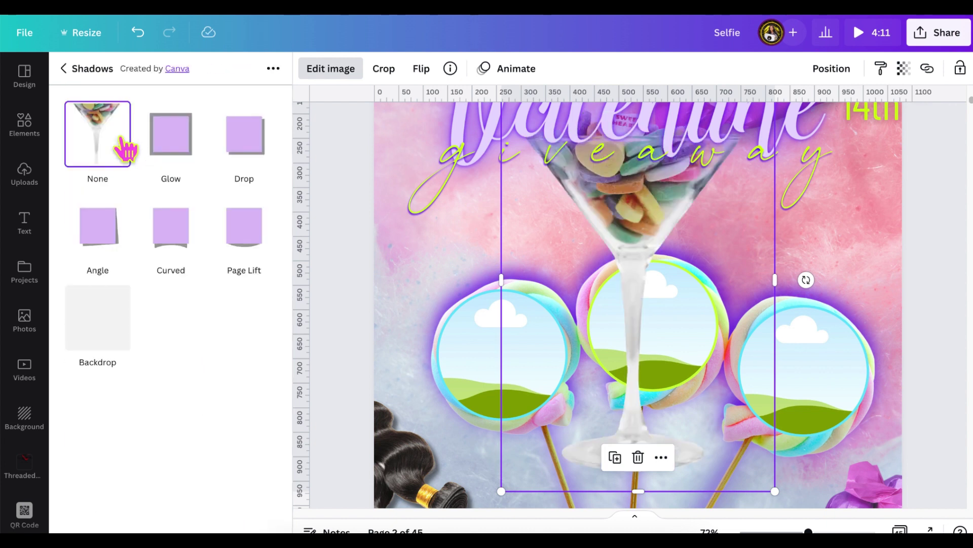
{"action": "left_click", "coordinate": [190, 157]}
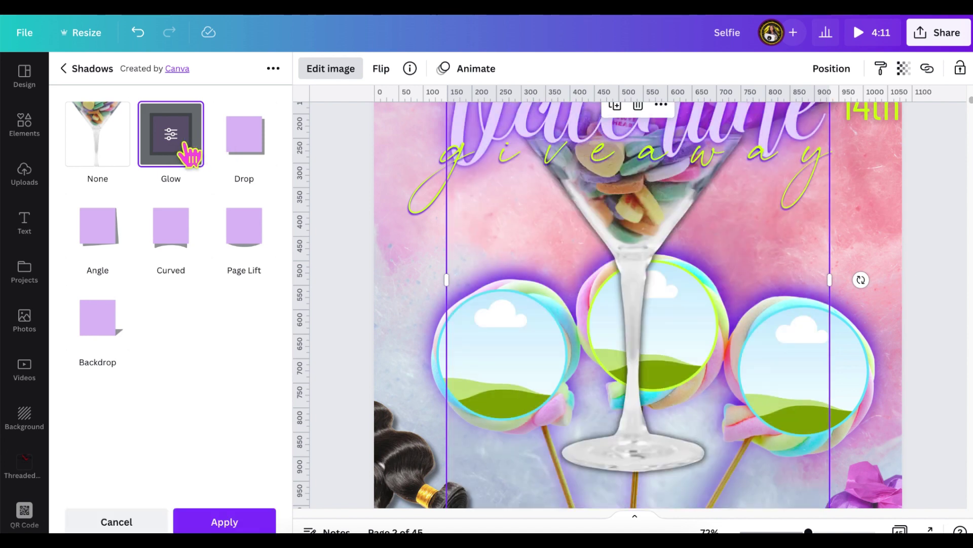
{"action": "left_click", "coordinate": [191, 154]}
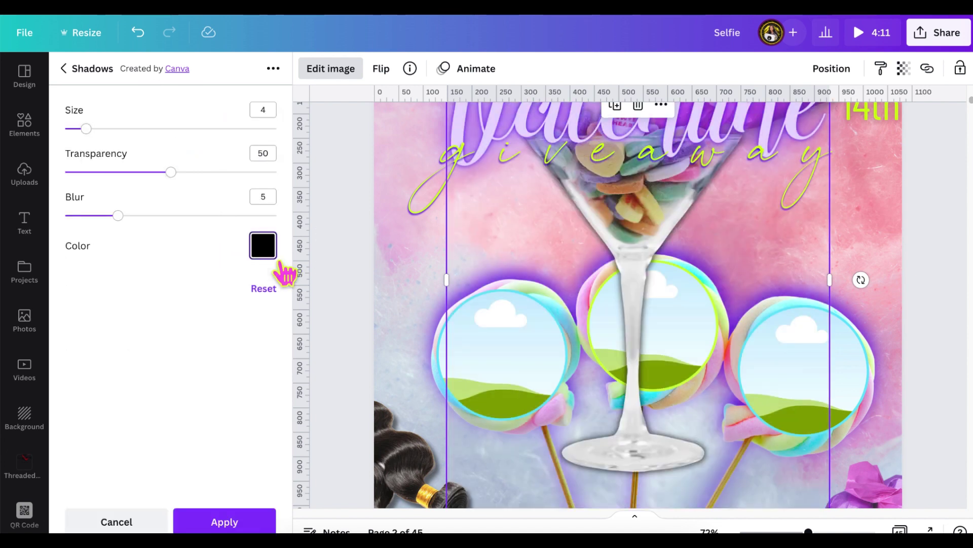
{"action": "left_click", "coordinate": [271, 254]}
{"action": "scroll", "coordinate": [327, 425], "scroll_direction": "down", "scroll_amount": 8}
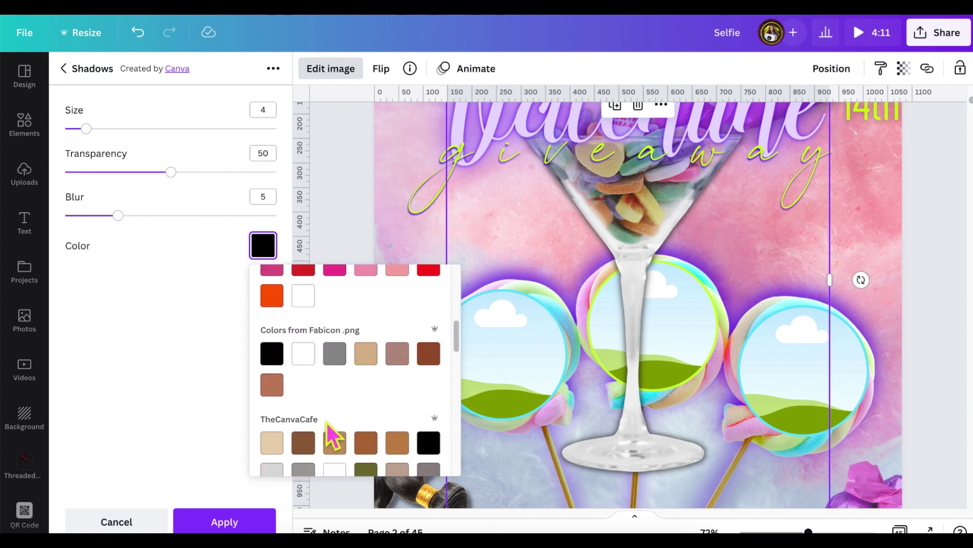
{"action": "scroll", "coordinate": [327, 423], "scroll_direction": "down", "scroll_amount": 10}
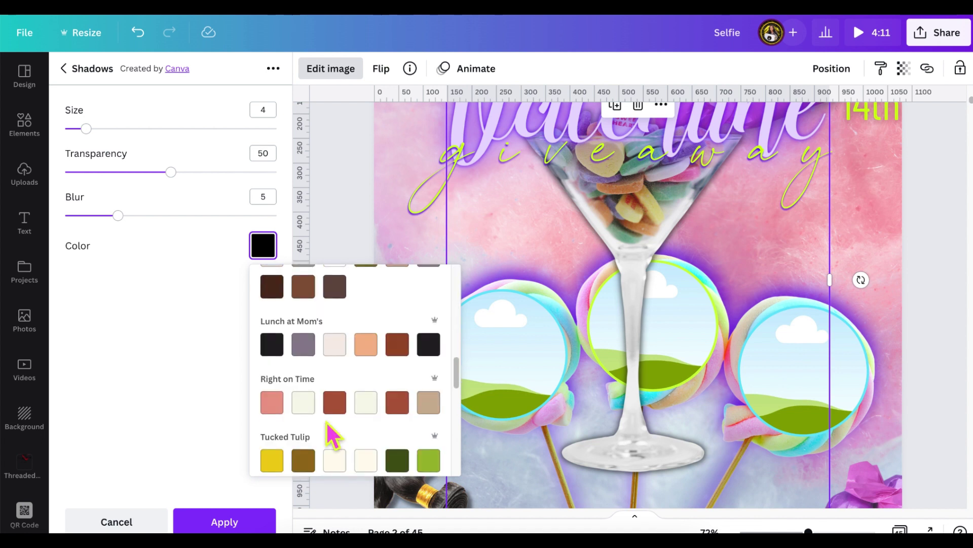
{"action": "scroll", "coordinate": [327, 426], "scroll_direction": "down", "scroll_amount": 5}
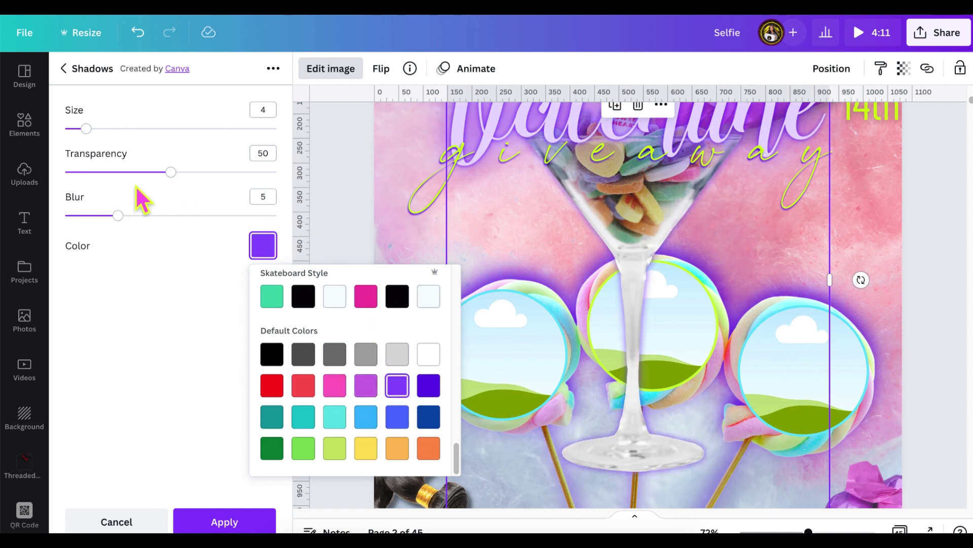
{"action": "left_click", "coordinate": [207, 171]}
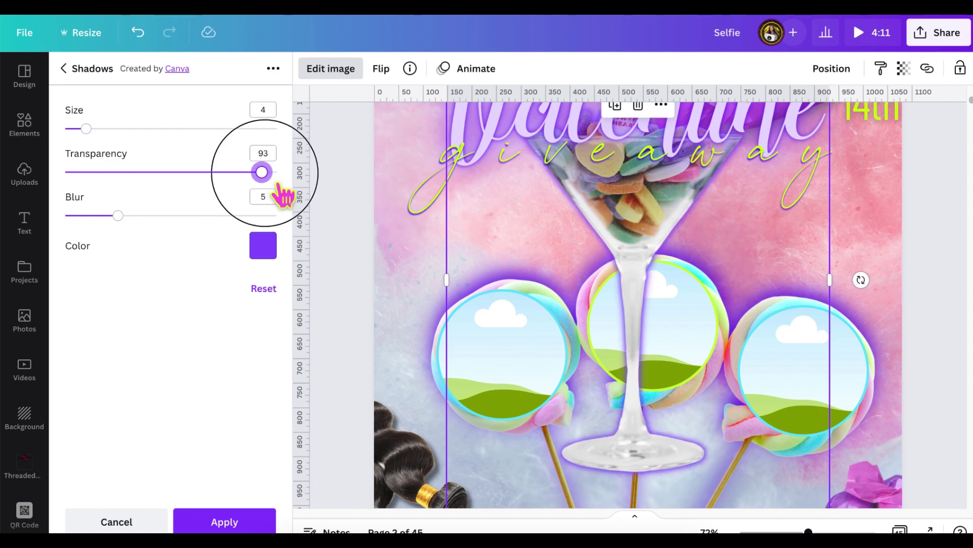
{"action": "left_click_drag", "start_coordinate": [264, 173], "coordinate": [275, 173]}
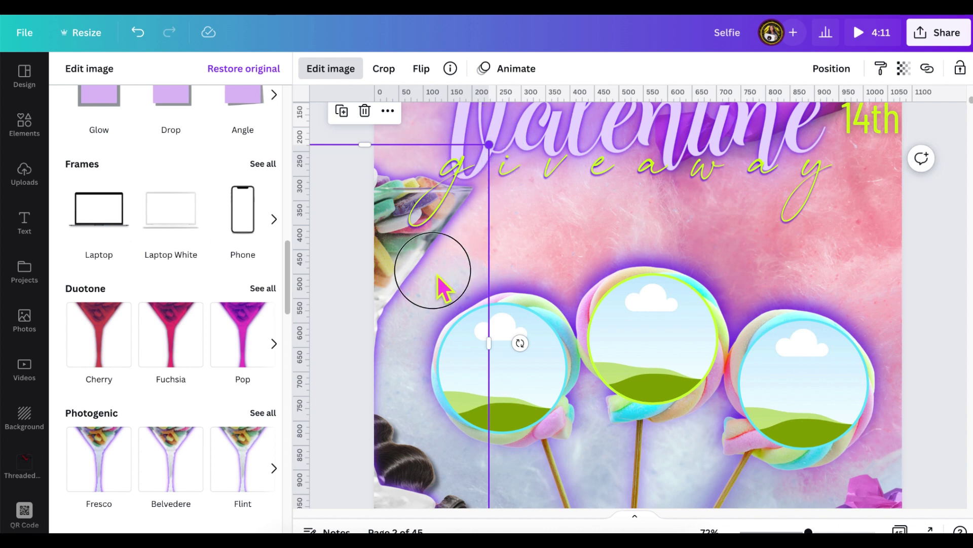
- Shrink the candy glass, place it partly off the page's left edge beside the lollipops and tilt it clockwise
{"action": "left_click_drag", "start_coordinate": [489, 144], "coordinate": [437, 274]}
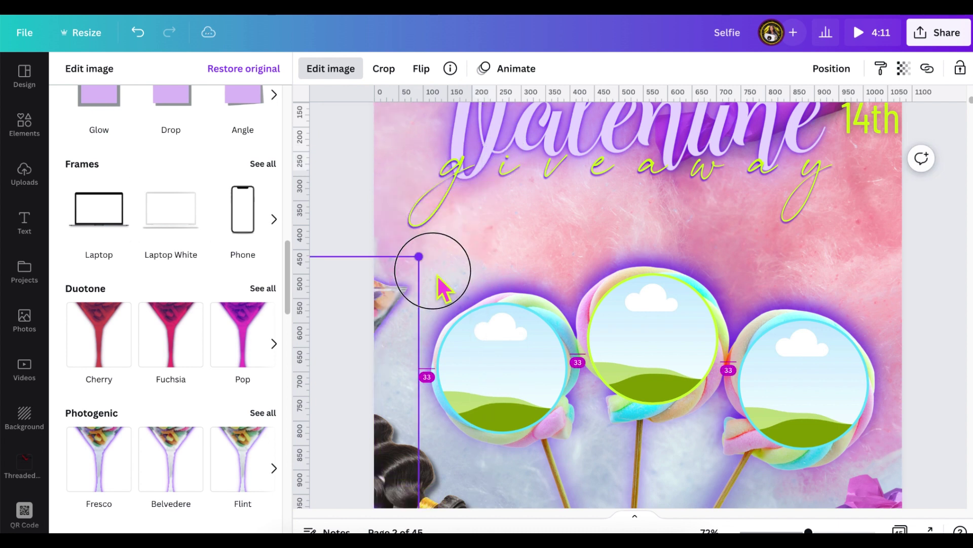
{"action": "left_click_drag", "start_coordinate": [400, 326], "coordinate": [438, 285]}
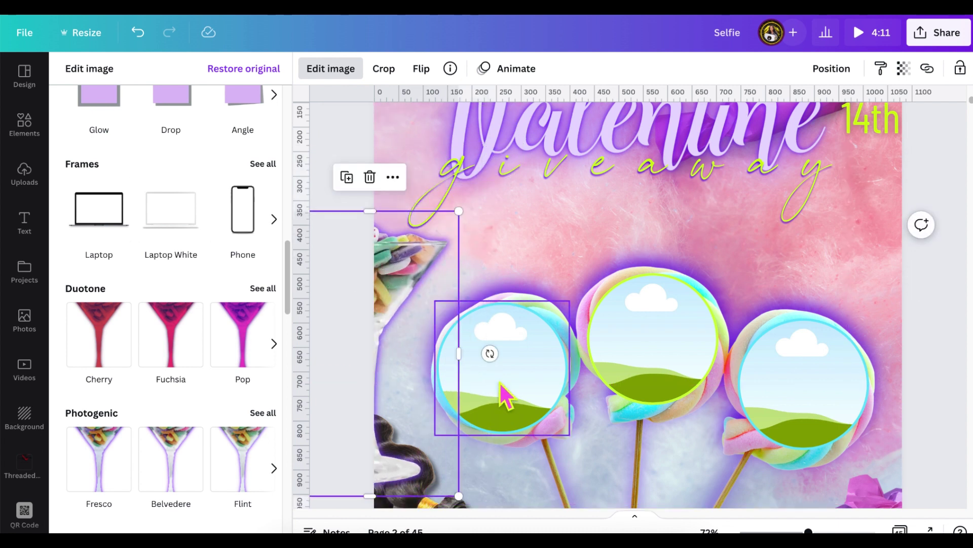
{"action": "left_click_drag", "start_coordinate": [502, 360], "coordinate": [436, 486]}
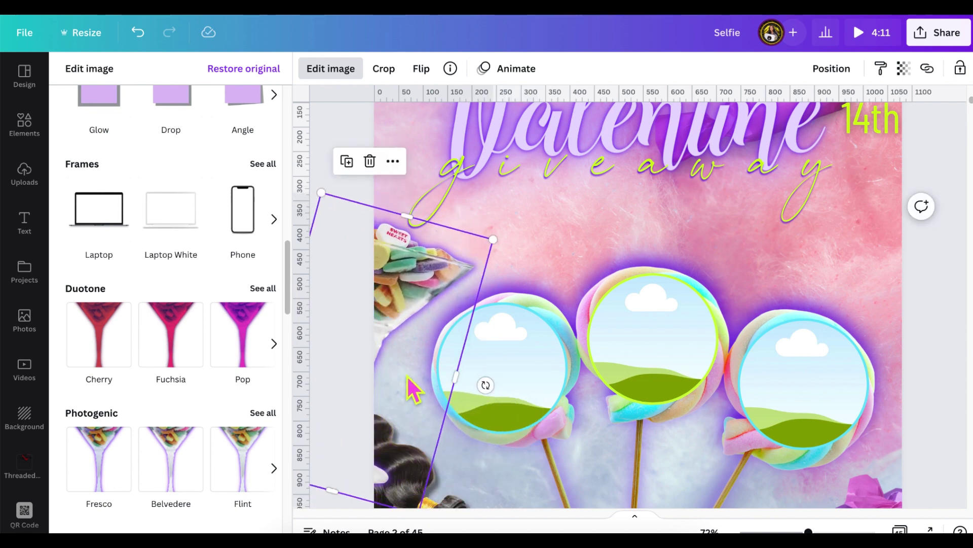
- Bring the hair bundles forward so they sit in front of the candy glass
{"action": "scroll", "coordinate": [395, 428], "scroll_direction": "down", "scroll_amount": 2}
{"action": "left_click", "coordinate": [445, 442]}
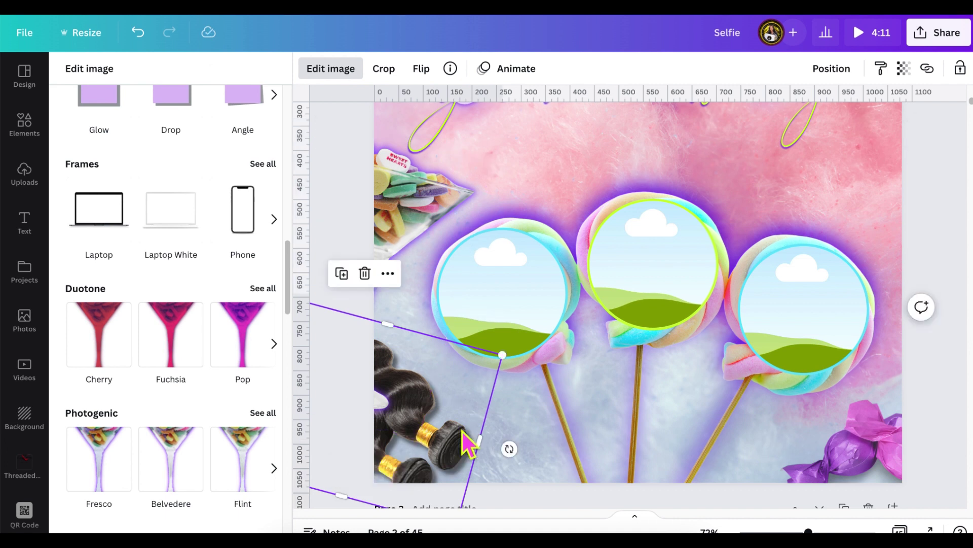
{"action": "left_click", "coordinate": [835, 70]}
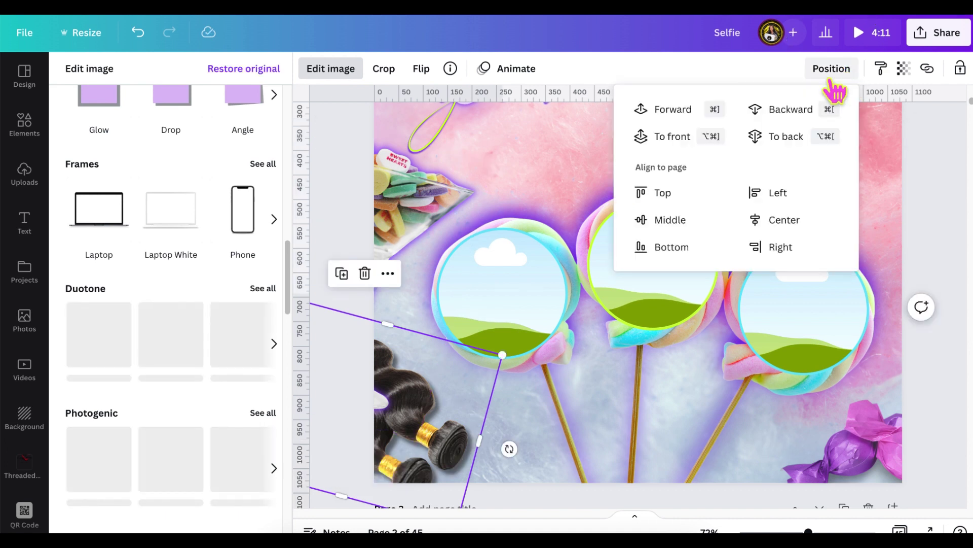
{"action": "left_click", "coordinate": [693, 119]}
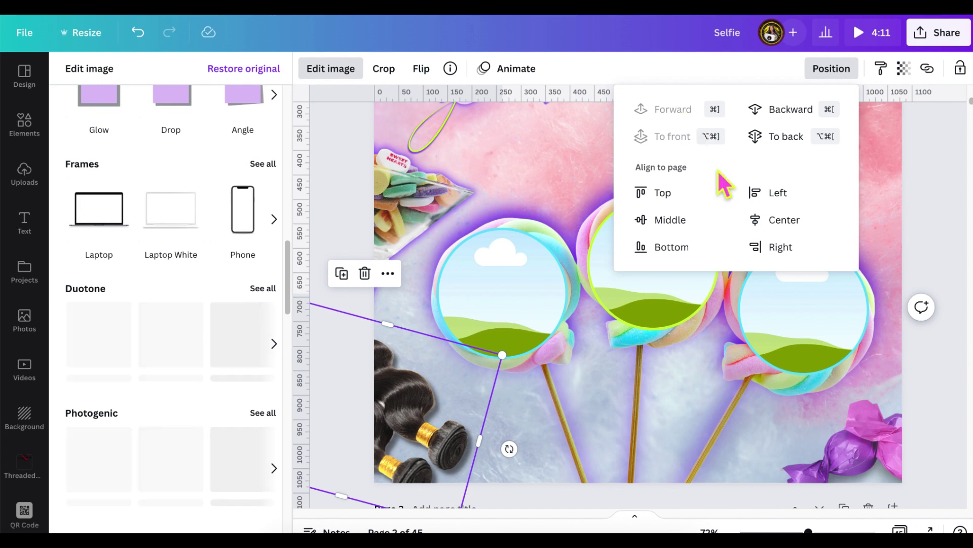
{"action": "left_click", "coordinate": [943, 220]}
- Tilt the candy glass the other way and apply a Drop shadow to it
{"action": "left_click", "coordinate": [420, 203]}
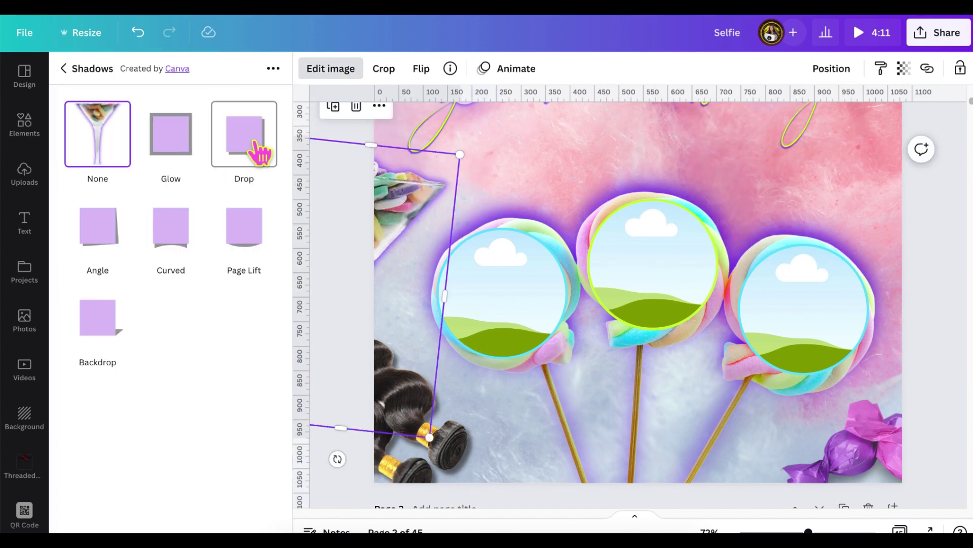
{"action": "left_click", "coordinate": [260, 152]}
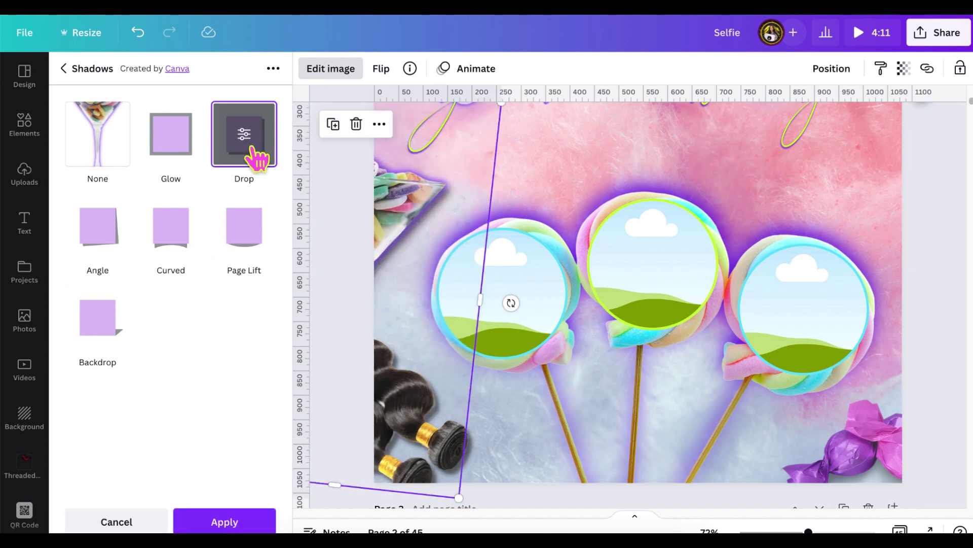
{"action": "left_click", "coordinate": [234, 512]}
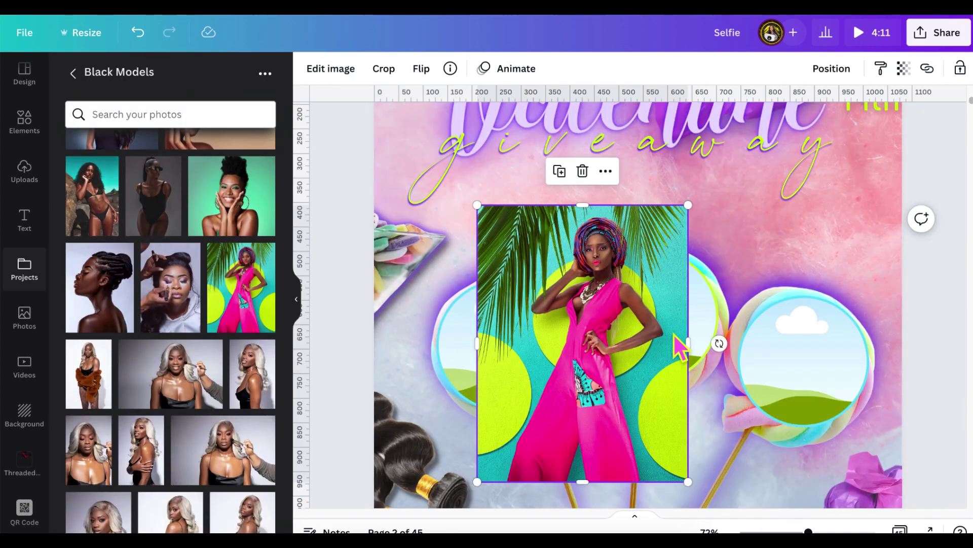
- Place the photo of the woman in the pink jumpsuit in the middle lollipop's frame and enlarge the crop around her upper body
{"action": "left_click_drag", "start_coordinate": [676, 343], "coordinate": [661, 328]}
{"action": "double_click", "coordinate": [621, 284]}
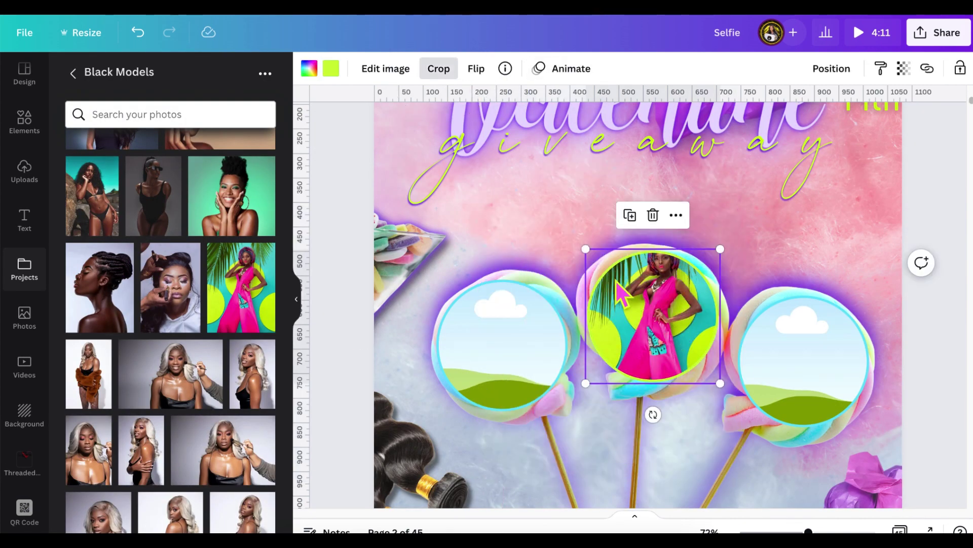
{"action": "left_click_drag", "start_coordinate": [589, 403], "coordinate": [511, 503]}
{"action": "left_click_drag", "start_coordinate": [605, 432], "coordinate": [627, 446]}
{"action": "scroll", "coordinate": [709, 428], "scroll_direction": "down", "scroll_amount": 2}
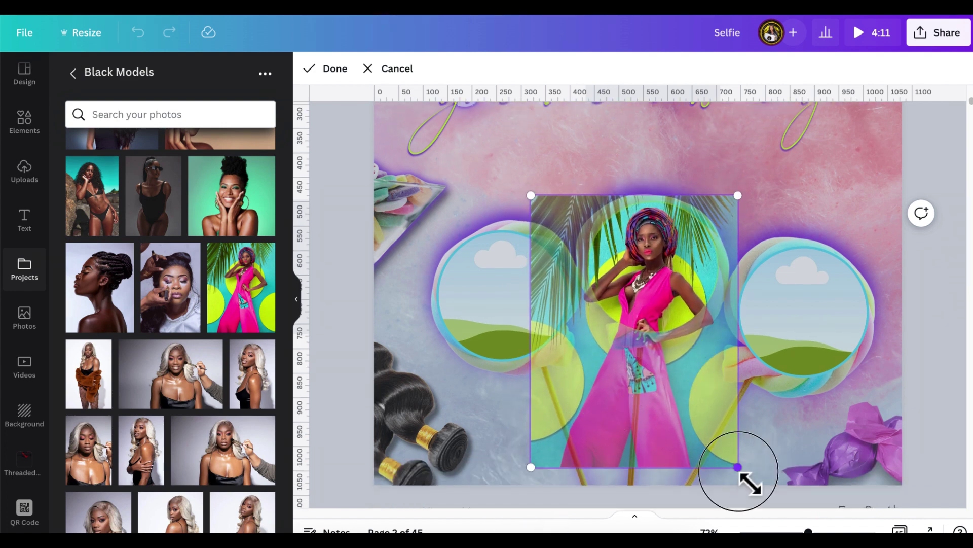
{"action": "left_click_drag", "start_coordinate": [738, 467], "coordinate": [773, 507]}
{"action": "left_click_drag", "start_coordinate": [704, 380], "coordinate": [670, 381]}
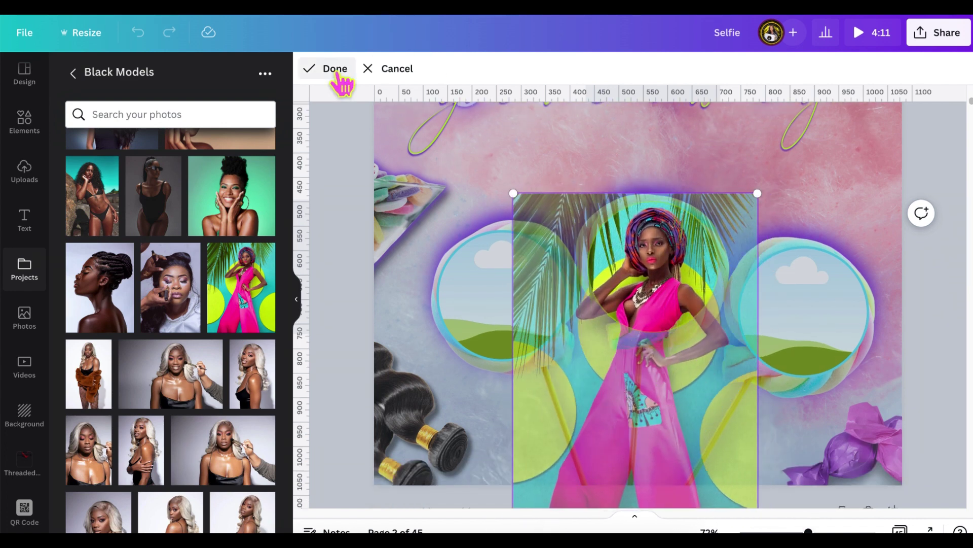
{"action": "left_click", "coordinate": [334, 69]}
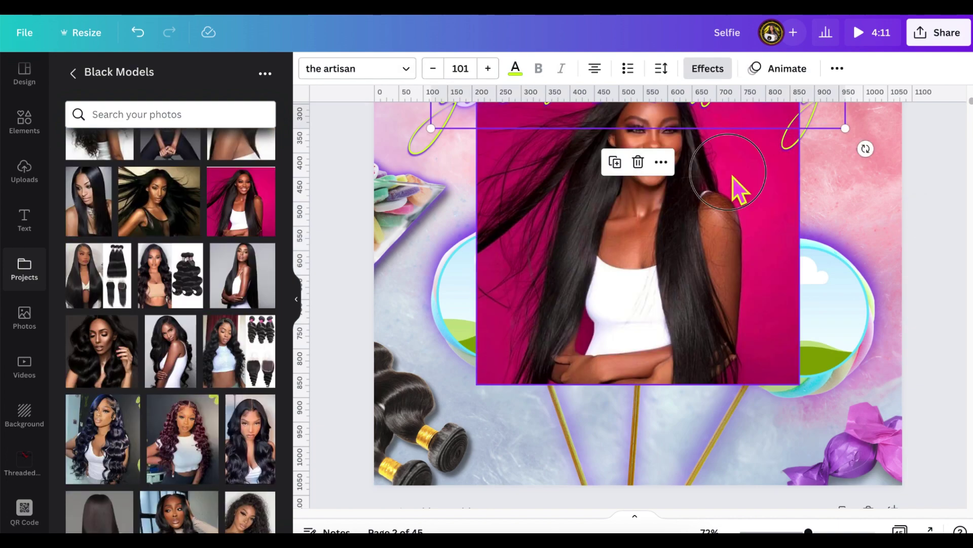
- Place the photo of the long-haired woman in a white top in the left lollipop's frame and reposition its crop
{"action": "left_click_drag", "start_coordinate": [735, 189], "coordinate": [573, 298]}
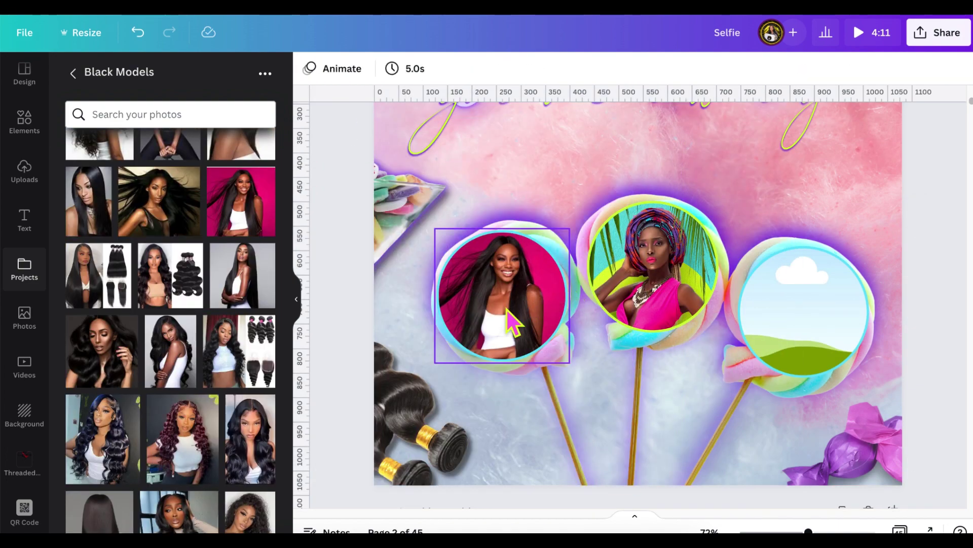
{"action": "left_click", "coordinate": [512, 322]}
{"action": "double_click", "coordinate": [484, 279]}
{"action": "left_click_drag", "start_coordinate": [581, 366], "coordinate": [558, 385]}
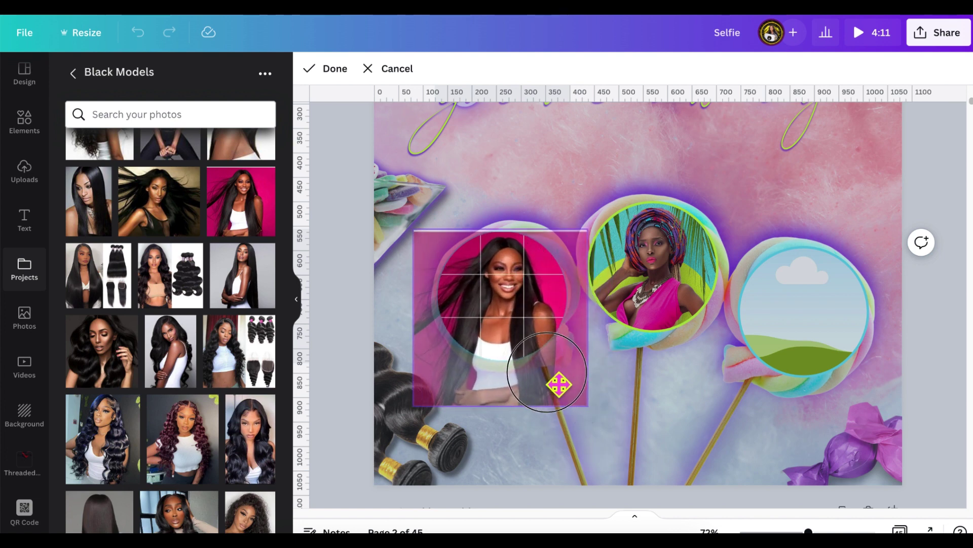
{"action": "left_click", "coordinate": [335, 69]}
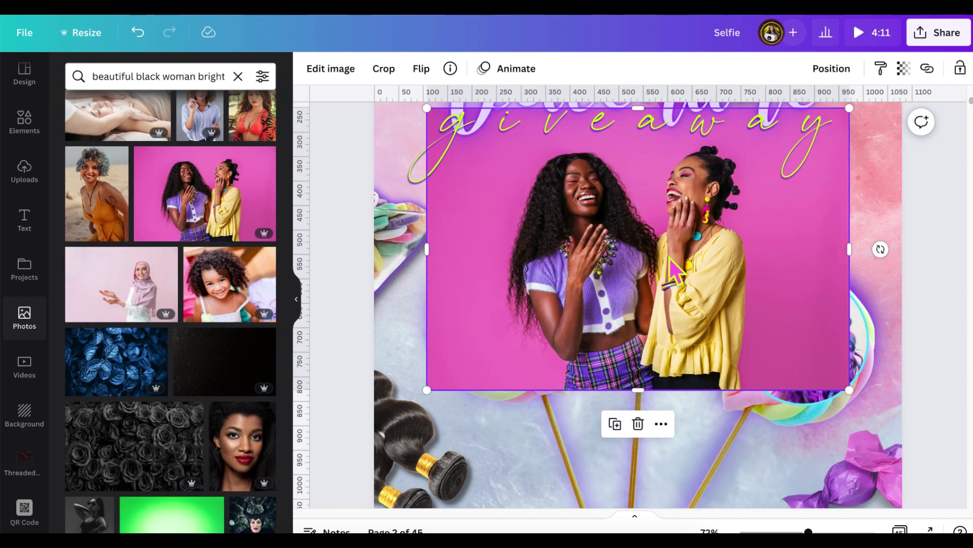
- Place the photo of the two laughing women in the right lollipop's frame and enlarge the crop around the woman in purple
{"action": "left_click_drag", "start_coordinate": [686, 218], "coordinate": [810, 366]}
{"action": "left_click", "coordinate": [436, 68]}
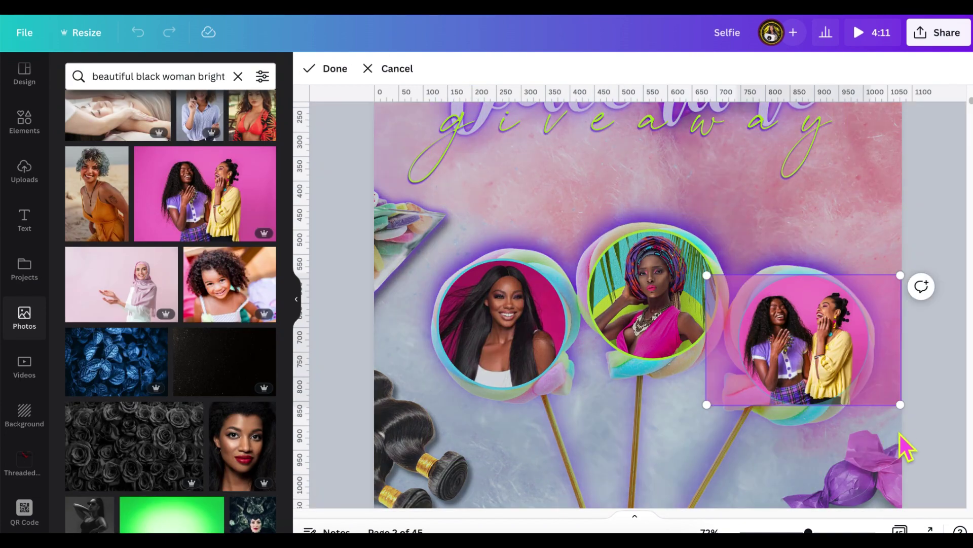
{"action": "left_click_drag", "start_coordinate": [902, 407], "coordinate": [958, 464]}
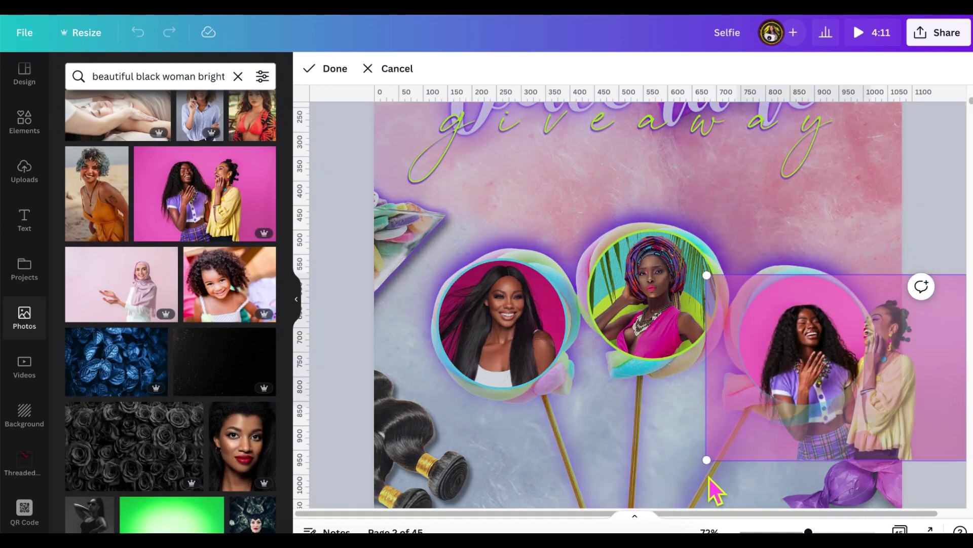
{"action": "left_click_drag", "start_coordinate": [706, 460], "coordinate": [652, 504]}
{"action": "mouse_move", "coordinate": [804, 435]}
{"action": "left_mouse_down"}
{"action": "mouse_move", "coordinate": [804, 406]}
{"action": "mouse_move", "coordinate": [811, 422]}
{"action": "left_mouse_up"}
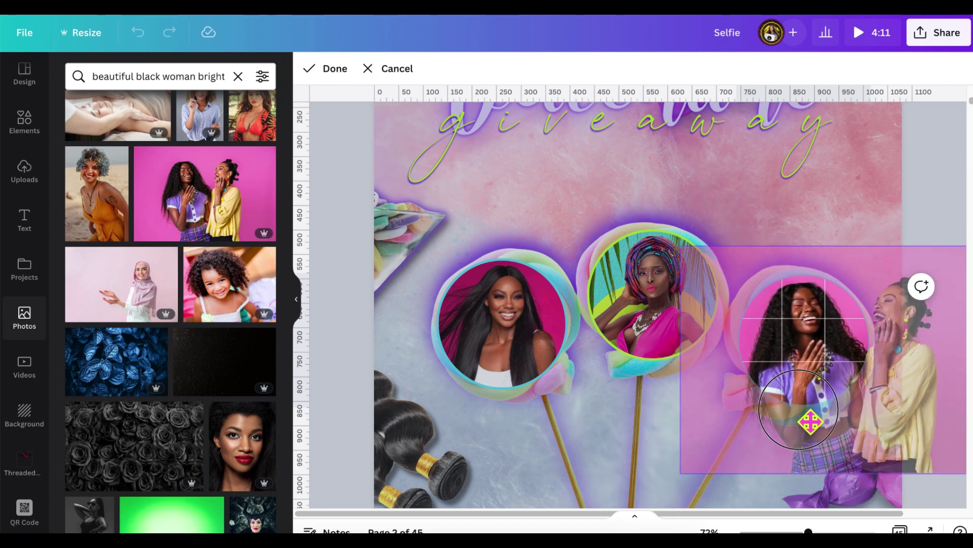
{"action": "left_click", "coordinate": [771, 228]}
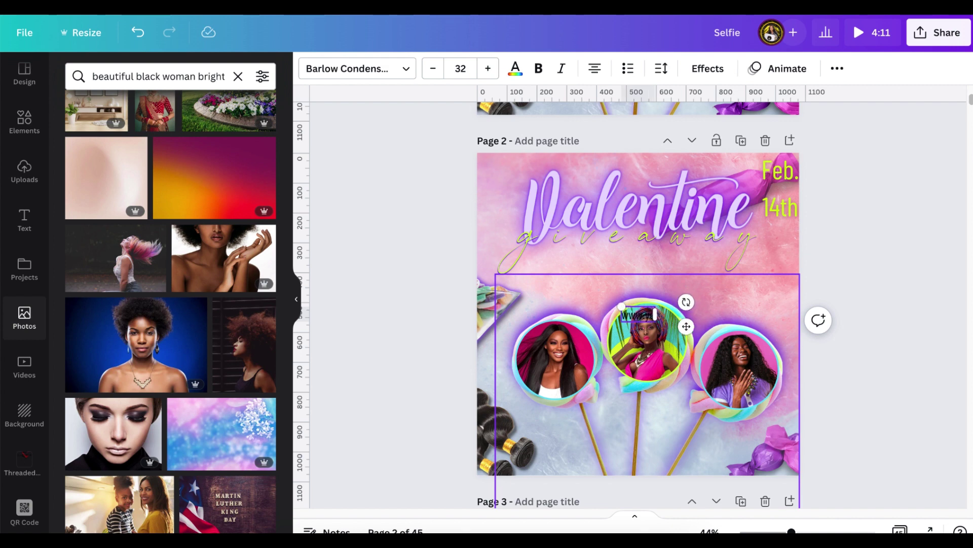
{"action": "left_click_drag", "start_coordinate": [714, 326], "coordinate": [714, 283]}
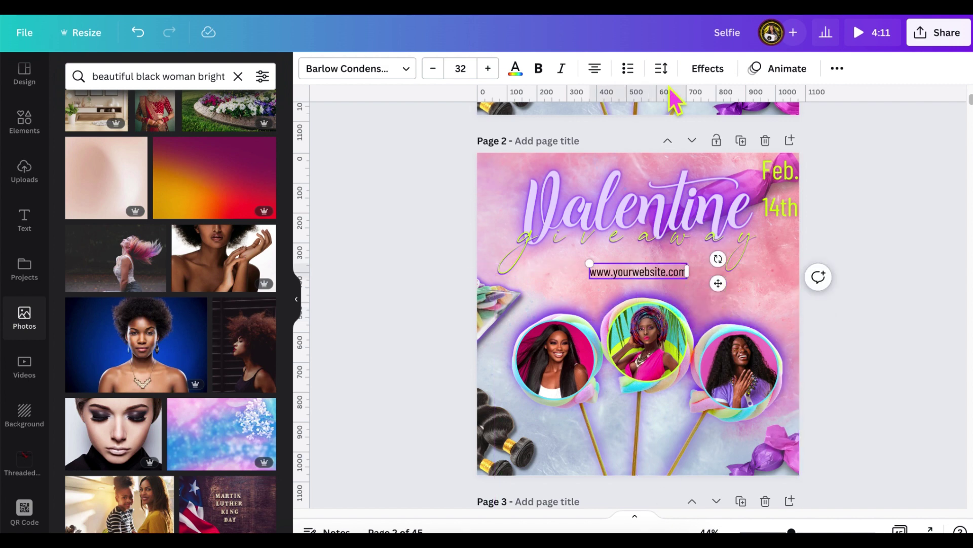
{"action": "left_click", "coordinate": [713, 74]}
{"action": "left_click", "coordinate": [174, 467]}
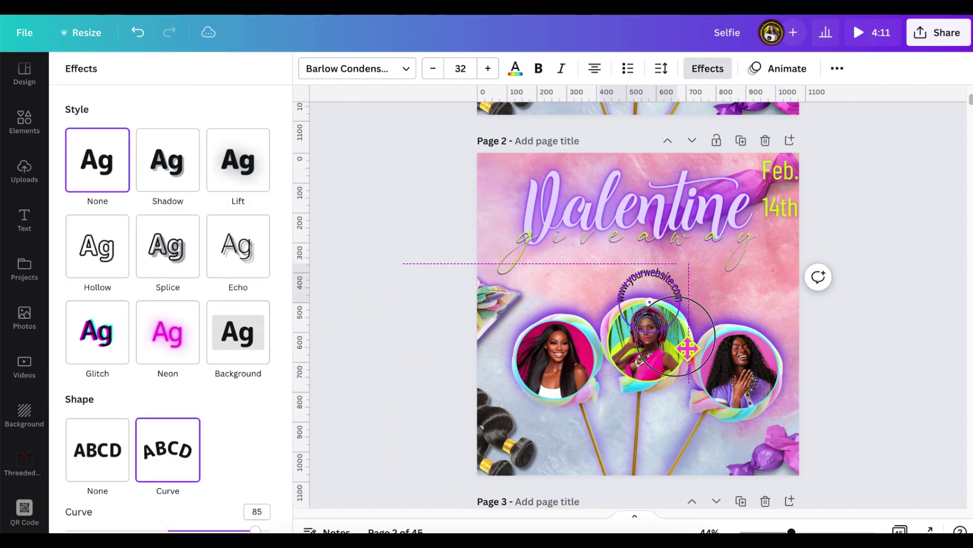
{"action": "left_click_drag", "start_coordinate": [651, 329], "coordinate": [745, 385]}
{"action": "scroll", "coordinate": [238, 437], "scroll_direction": "down", "scroll_amount": 1}
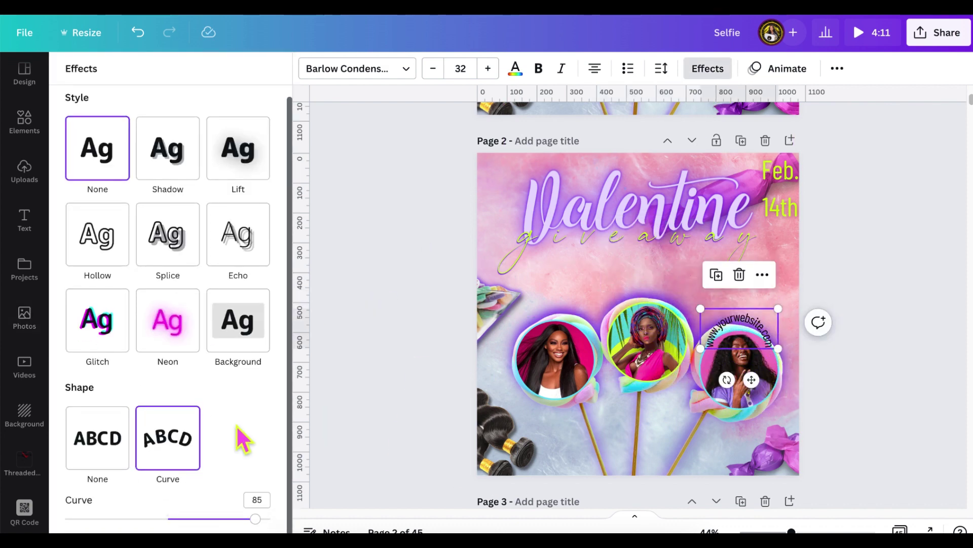
{"action": "left_click_drag", "start_coordinate": [255, 517], "coordinate": [231, 518]}
{"action": "left_click_drag", "start_coordinate": [730, 360], "coordinate": [719, 374]}
{"action": "left_click", "coordinate": [842, 420]}
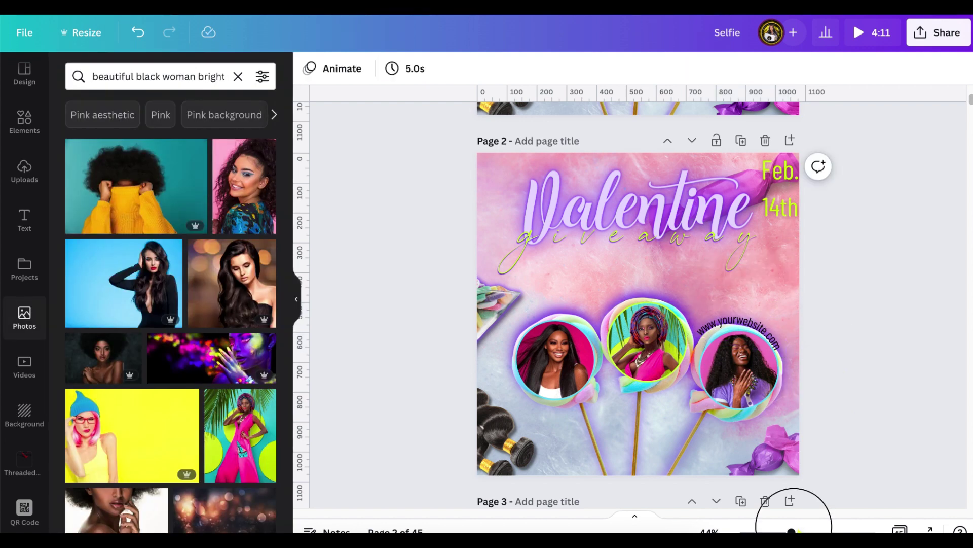
- Rotate the curved website text and align it with the upper-right rim of the right lollipop
{"action": "left_click_drag", "start_coordinate": [792, 531], "coordinate": [809, 531]}
{"action": "left_click", "coordinate": [859, 317]}
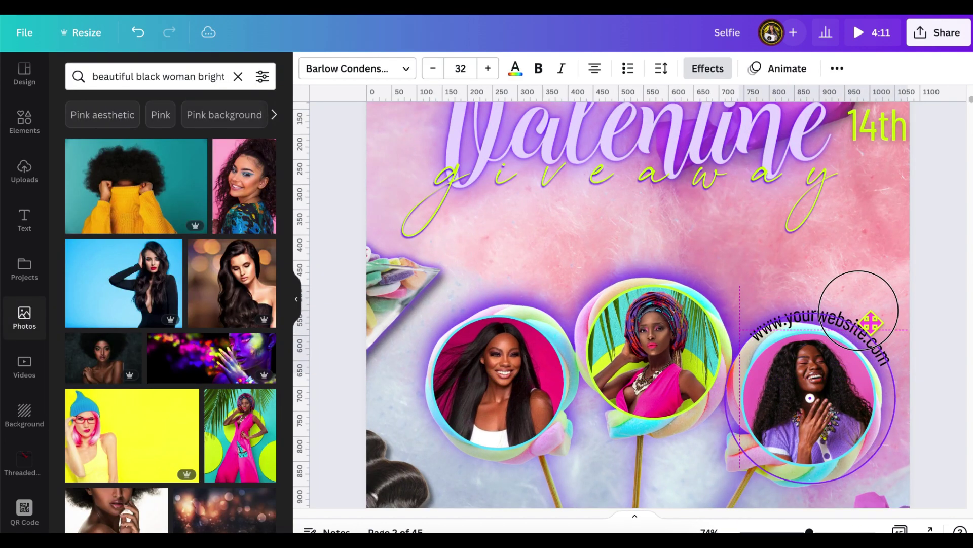
{"action": "left_click_drag", "start_coordinate": [870, 322], "coordinate": [880, 218]}
{"action": "left_click", "coordinate": [856, 249]}
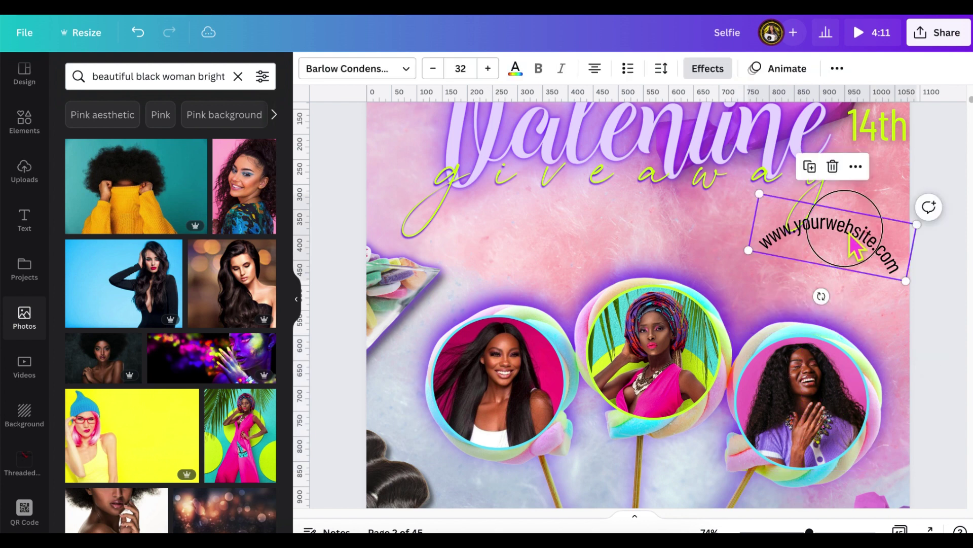
{"action": "left_click_drag", "start_coordinate": [856, 249], "coordinate": [849, 357]}
{"action": "mouse_move", "coordinate": [814, 391]}
{"action": "left_mouse_down"}
{"action": "mouse_move", "coordinate": [806, 400]}
{"action": "mouse_move", "coordinate": [815, 405]}
{"action": "left_mouse_up"}
{"action": "scroll", "coordinate": [943, 276], "scroll_direction": "down", "scroll_amount": 1}
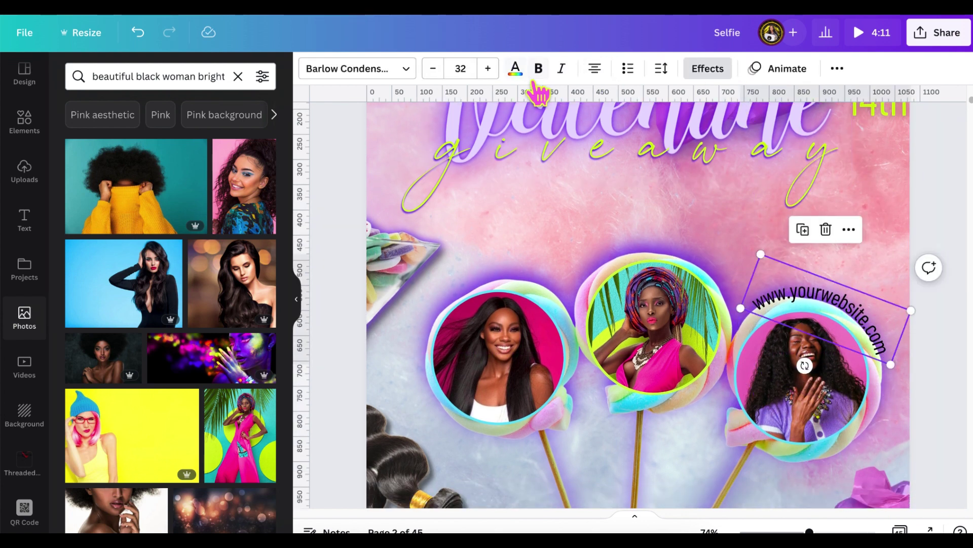
- Colour the curved website text light blue using the document colours
{"action": "left_click", "coordinate": [515, 68]}
{"action": "left_click", "coordinate": [79, 431]}
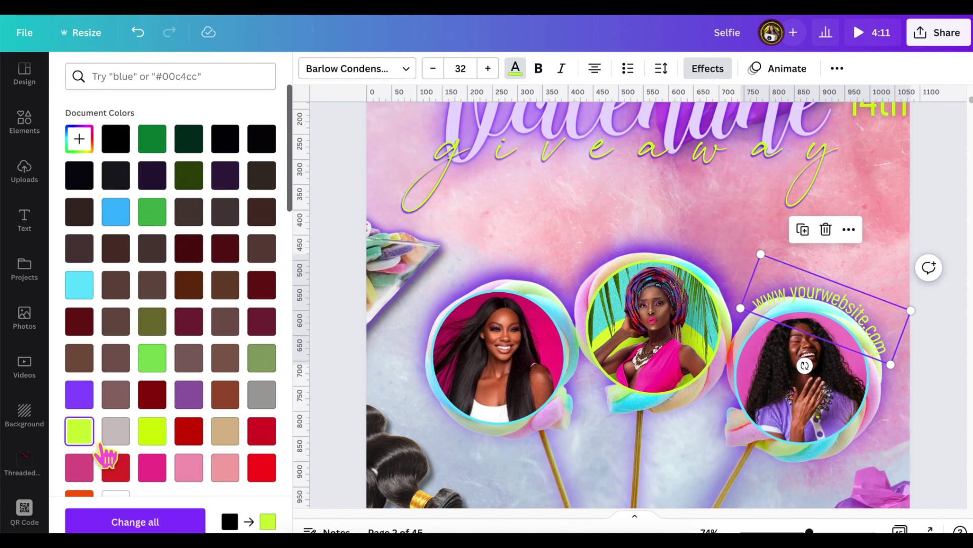
{"action": "left_click", "coordinate": [81, 293]}
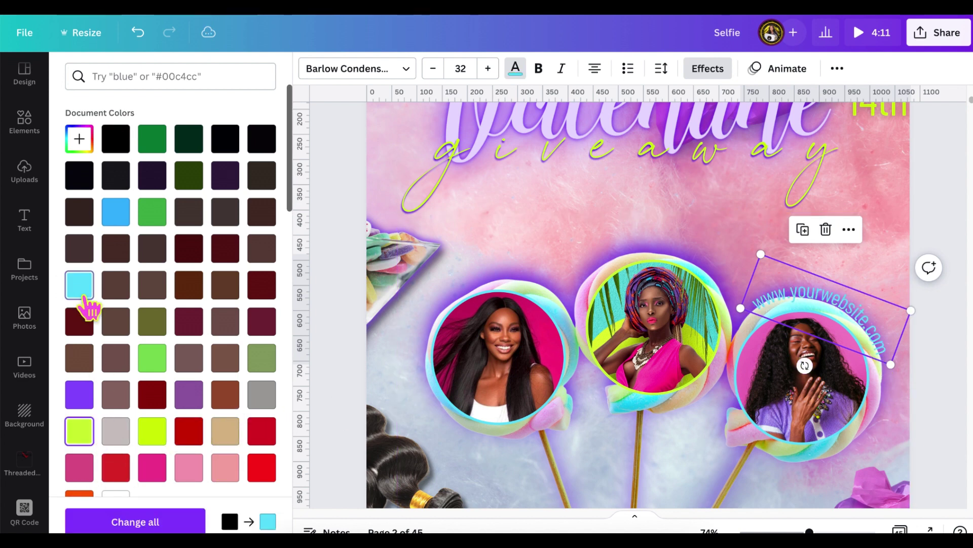
- Fine-tune the website text's position on the lollipop rim and apply the Lift effect to it
{"action": "left_click_drag", "start_coordinate": [822, 317], "coordinate": [822, 315]}
{"action": "left_click", "coordinate": [826, 348]}
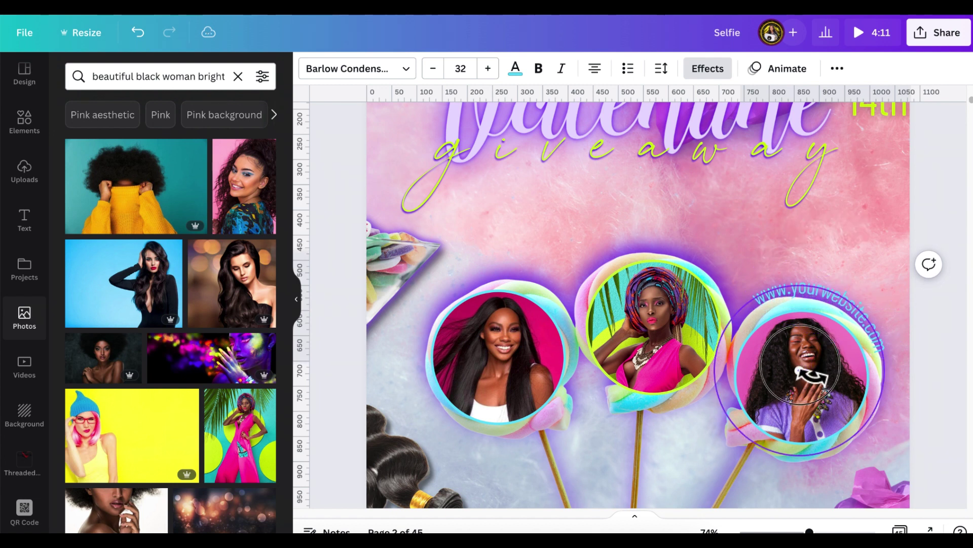
{"action": "left_click", "coordinate": [708, 68]}
{"action": "left_click", "coordinate": [239, 187]}
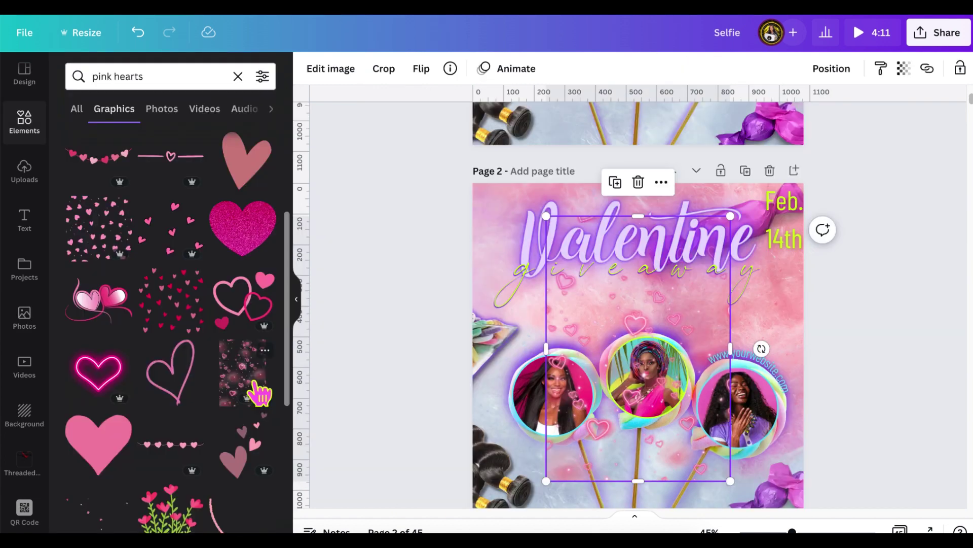
- Move the neon pink hearts graphic to the page's upper-left corner and enlarge it to cover nearly the whole flyer
{"action": "left_click", "coordinate": [531, 268]}
{"action": "left_click", "coordinate": [600, 335]}
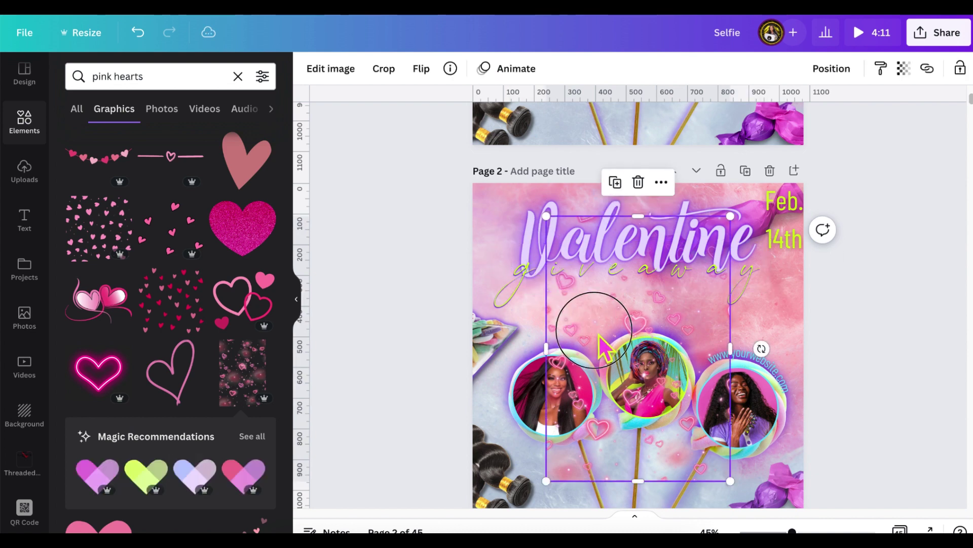
{"action": "left_click_drag", "start_coordinate": [586, 327], "coordinate": [524, 290]}
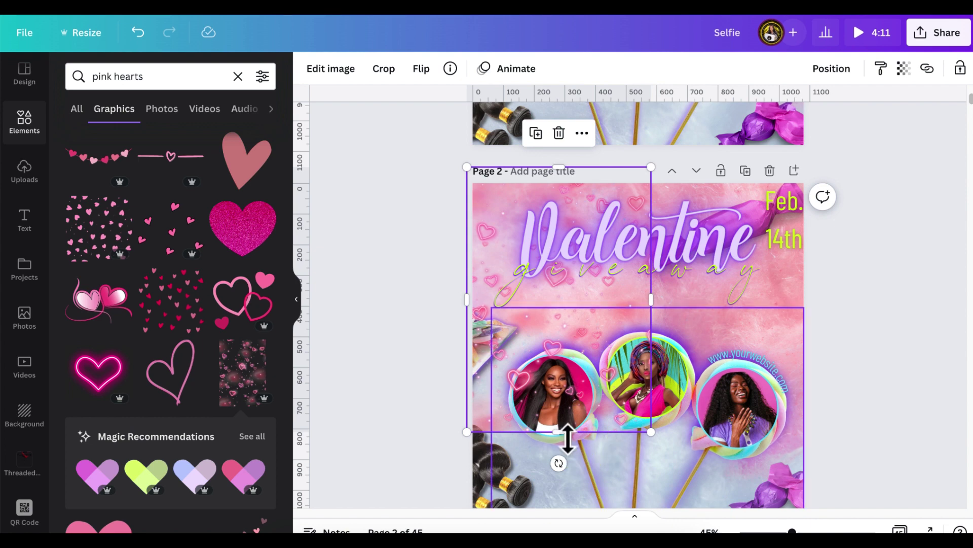
{"action": "left_click_drag", "start_coordinate": [568, 440], "coordinate": [646, 510]}
{"action": "scroll", "coordinate": [891, 395], "scroll_direction": "down", "scroll_amount": 1}
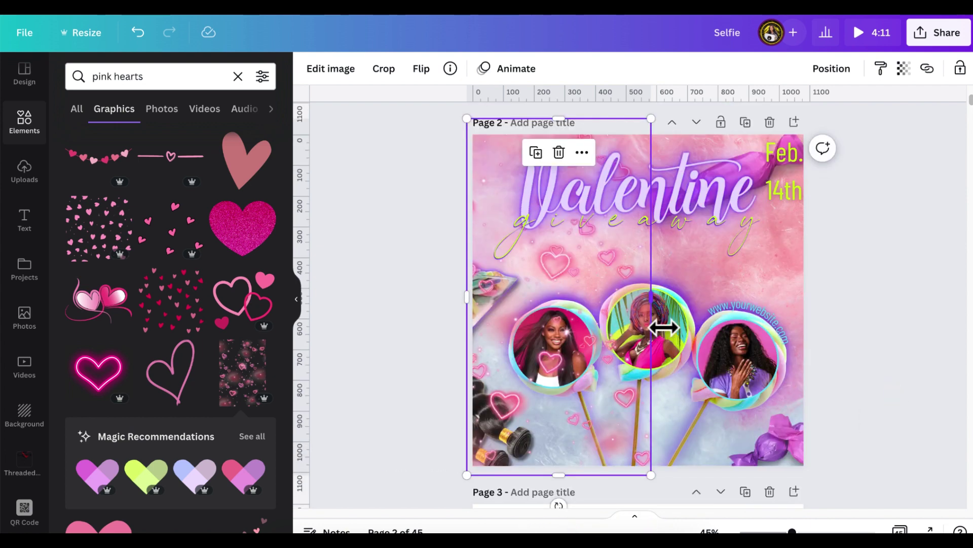
{"action": "left_click_drag", "start_coordinate": [651, 298], "coordinate": [812, 326]}
- Send the pink hearts graphic to the back, behind the lollipops, title and hair bundles
{"action": "left_click", "coordinate": [850, 78]}
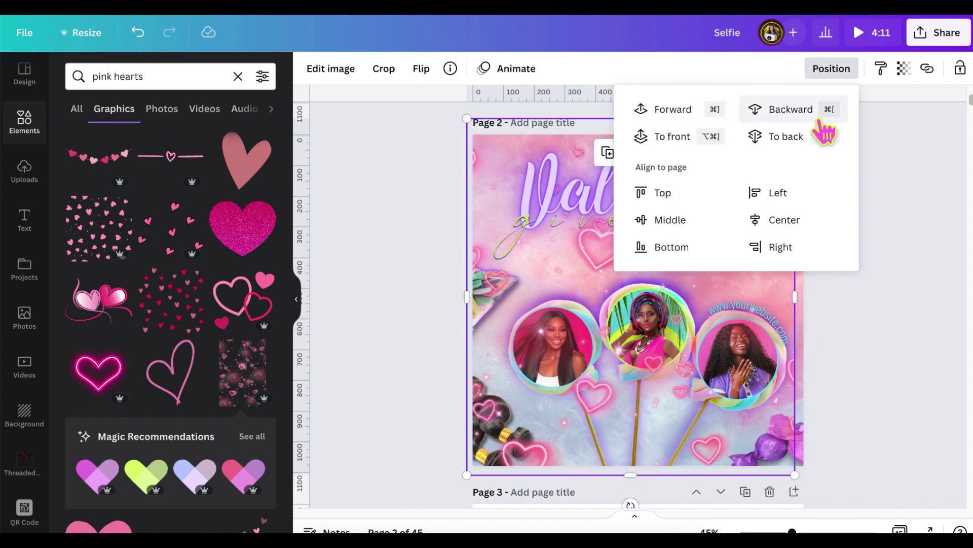
{"action": "left_click", "coordinate": [785, 136]}
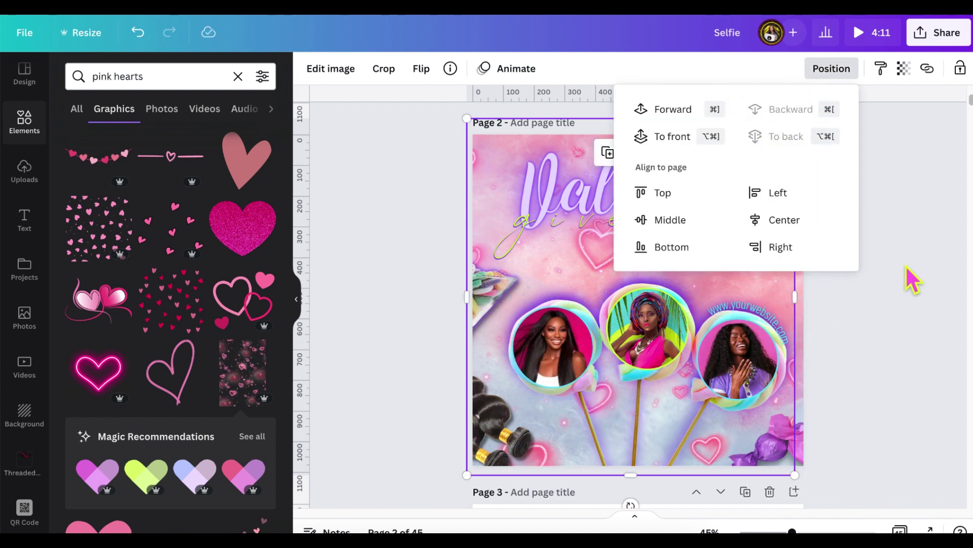
{"action": "key", "text": "Escape"}
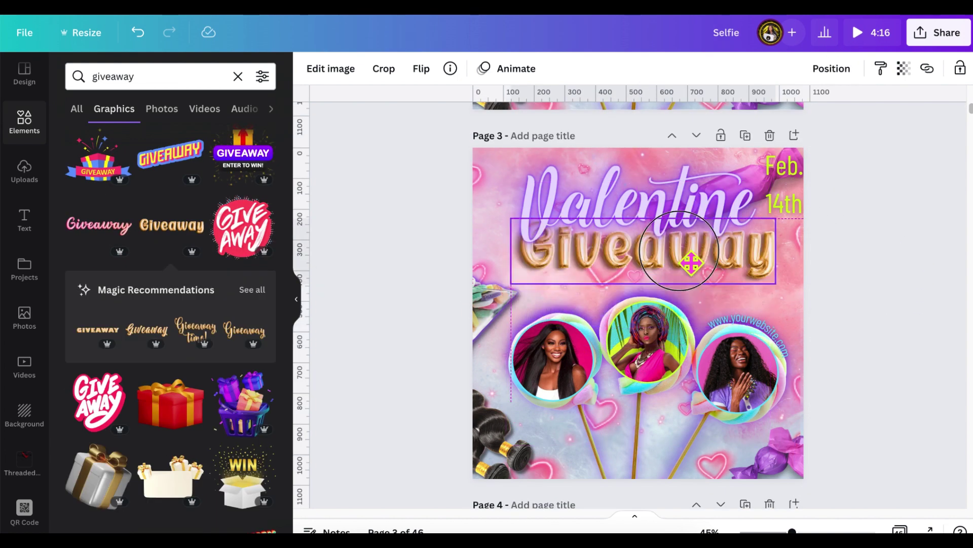
- Try the gold balloon-style Giveaway graphic and another giveaway graphic below the Valentine title, and delete them
{"action": "left_click_drag", "start_coordinate": [776, 272], "coordinate": [674, 263]}
{"action": "left_click_drag", "start_coordinate": [593, 248], "coordinate": [626, 249]}
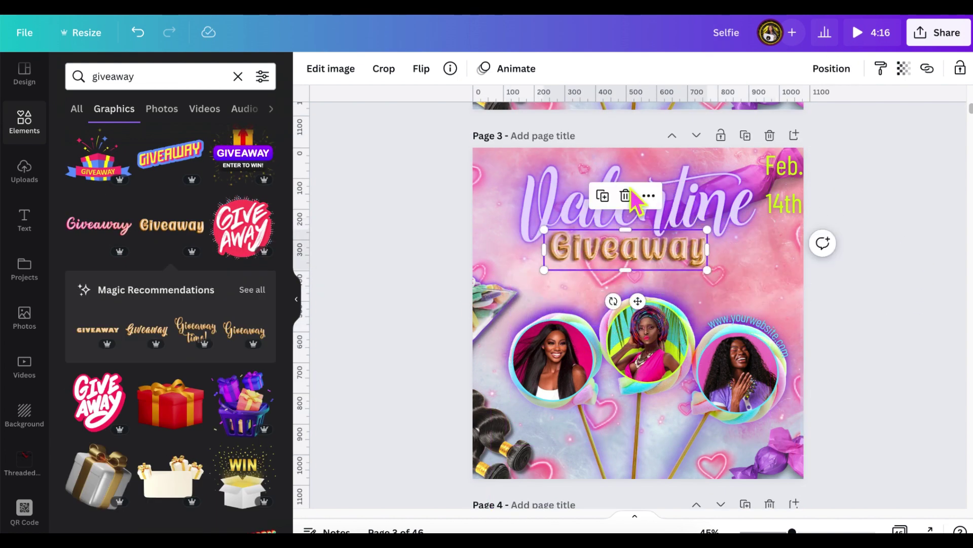
{"action": "left_click", "coordinate": [629, 195]}
{"action": "scroll", "coordinate": [248, 373], "scroll_direction": "down", "scroll_amount": 10}
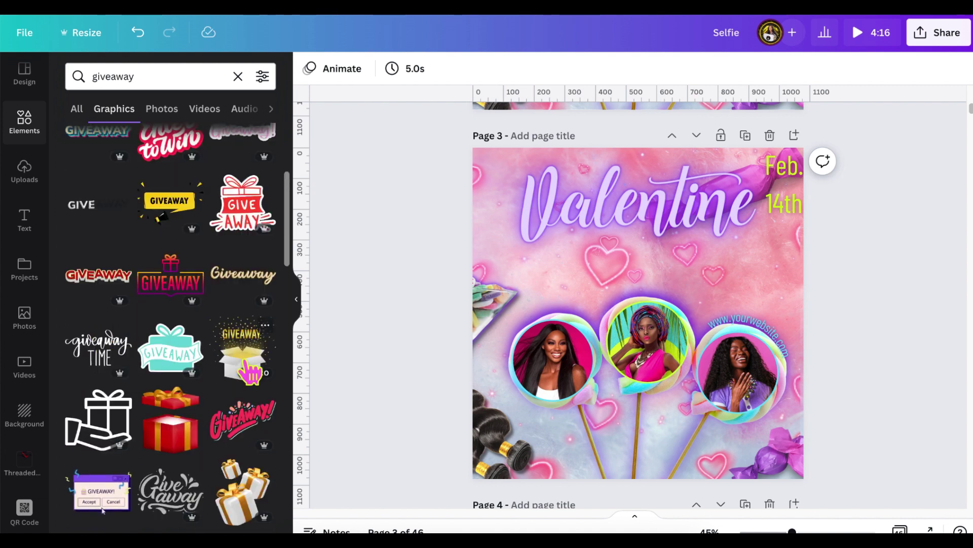
{"action": "scroll", "coordinate": [252, 373], "scroll_direction": "up", "scroll_amount": 15}
{"action": "left_click", "coordinate": [170, 204]}
{"action": "left_click", "coordinate": [636, 252]}
- Try the glossy pink GIVEAWAY lettering with a Page Lift shadow below the Valentine title, and delete it
{"action": "scroll", "coordinate": [208, 474], "scroll_direction": "down", "scroll_amount": 15}
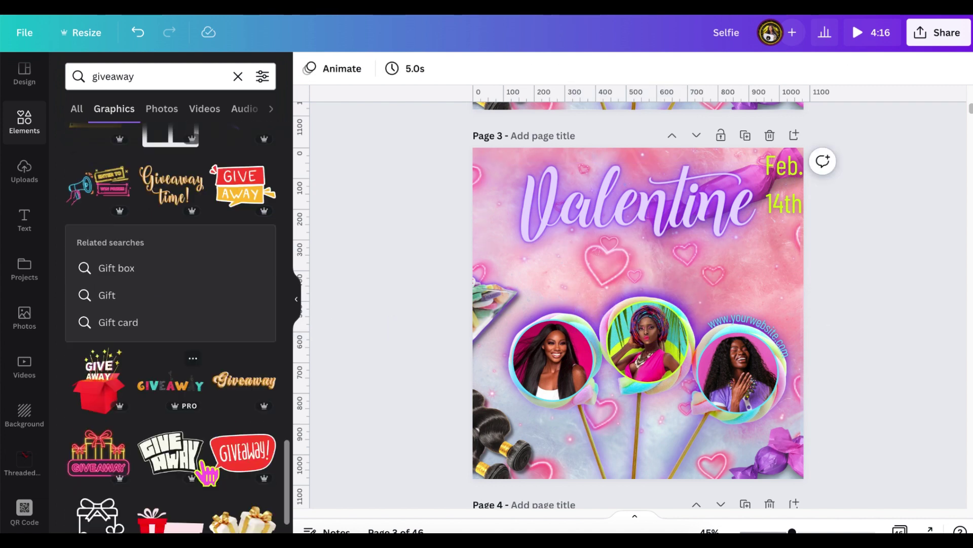
{"action": "scroll", "coordinate": [208, 474], "scroll_direction": "down", "scroll_amount": 7}
{"action": "left_click", "coordinate": [172, 197]}
{"action": "left_click_drag", "start_coordinate": [676, 342], "coordinate": [676, 294]}
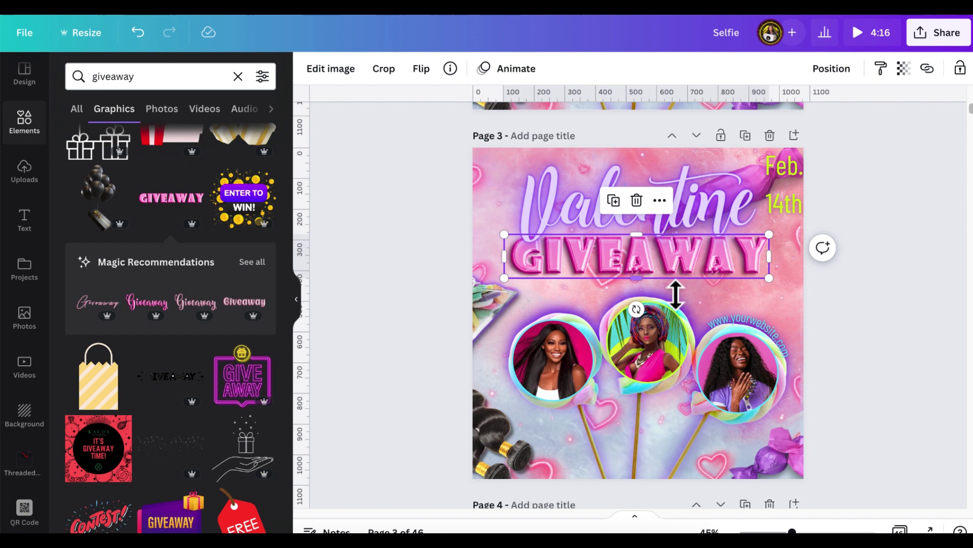
{"action": "left_click", "coordinate": [332, 71]}
{"action": "left_click", "coordinate": [254, 157]}
{"action": "left_click", "coordinate": [252, 245]}
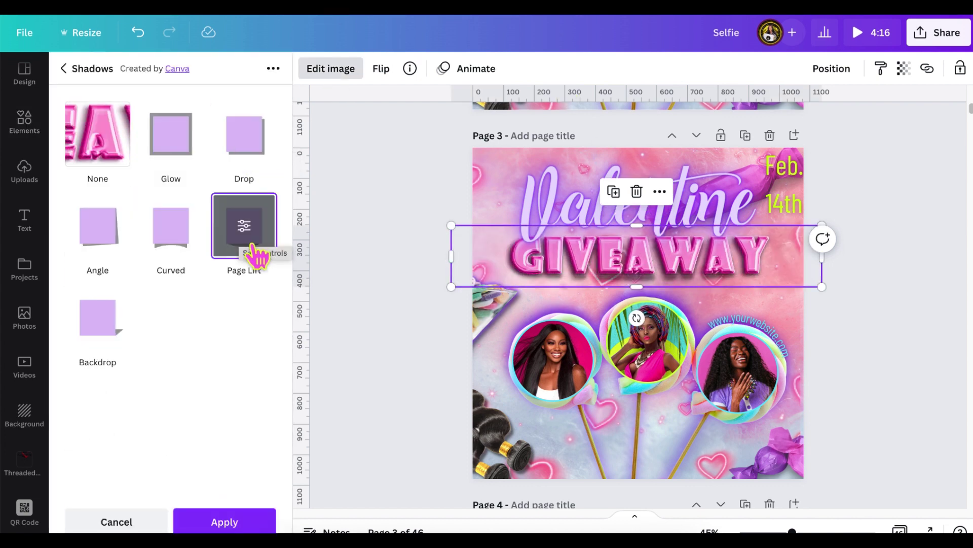
{"action": "left_click", "coordinate": [637, 191]}
- Try a flipped, smaller pink gift box graphic with hearts at the flyer's left edge
{"action": "left_click", "coordinate": [167, 261]}
{"action": "left_click_drag", "start_coordinate": [521, 456], "coordinate": [645, 326]}
{"action": "left_click_drag", "start_coordinate": [691, 289], "coordinate": [417, 343]}
{"action": "left_click", "coordinate": [421, 68]}
{"action": "left_click", "coordinate": [441, 102]}
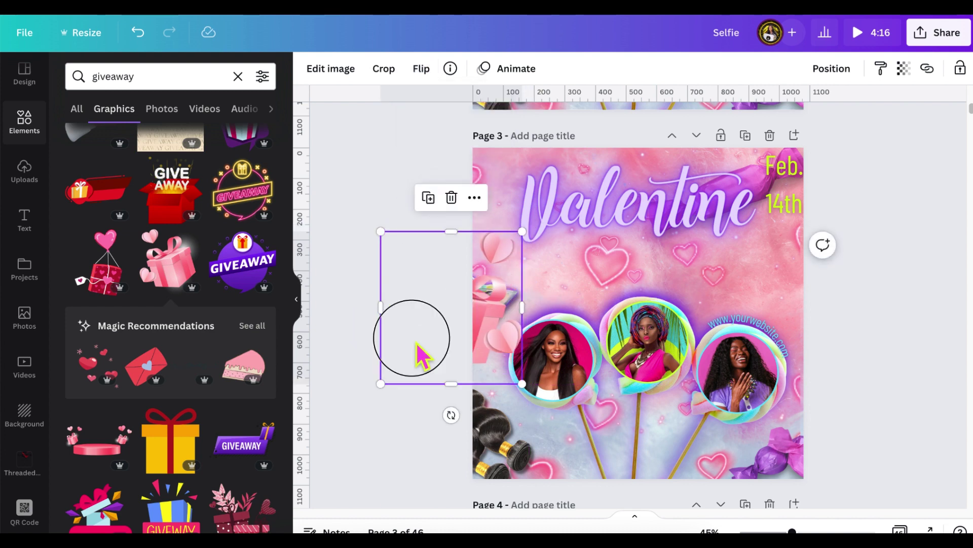
{"action": "mouse_move", "coordinate": [478, 280]}
{"action": "left_mouse_down"}
{"action": "mouse_move", "coordinate": [478, 326]}
{"action": "mouse_move", "coordinate": [471, 286]}
{"action": "left_mouse_up"}
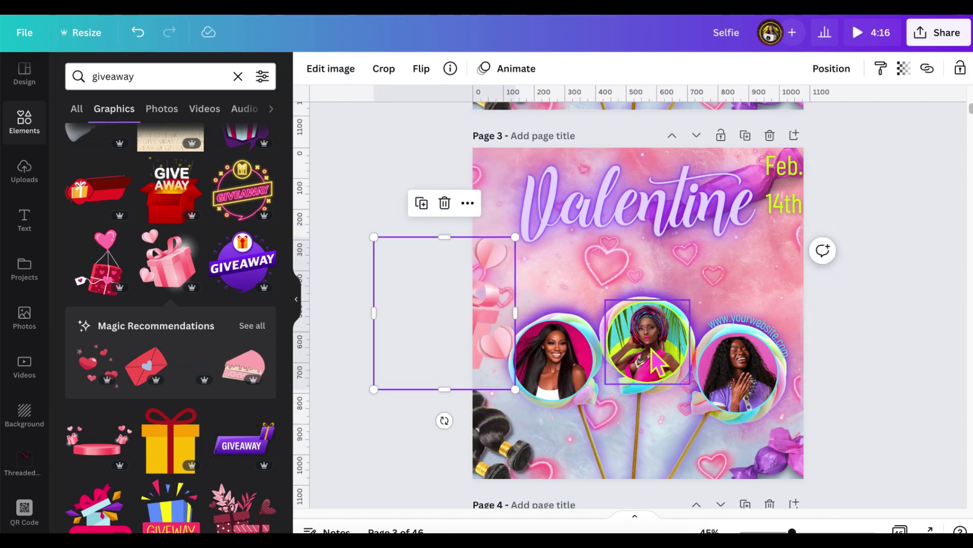
{"action": "left_click_drag", "start_coordinate": [457, 329], "coordinate": [463, 315]}
- Try a Drop shadow on the pink gift box and adjust its position at the flyer's left edge
{"action": "left_click", "coordinate": [331, 68]}
{"action": "left_click", "coordinate": [122, 203]}
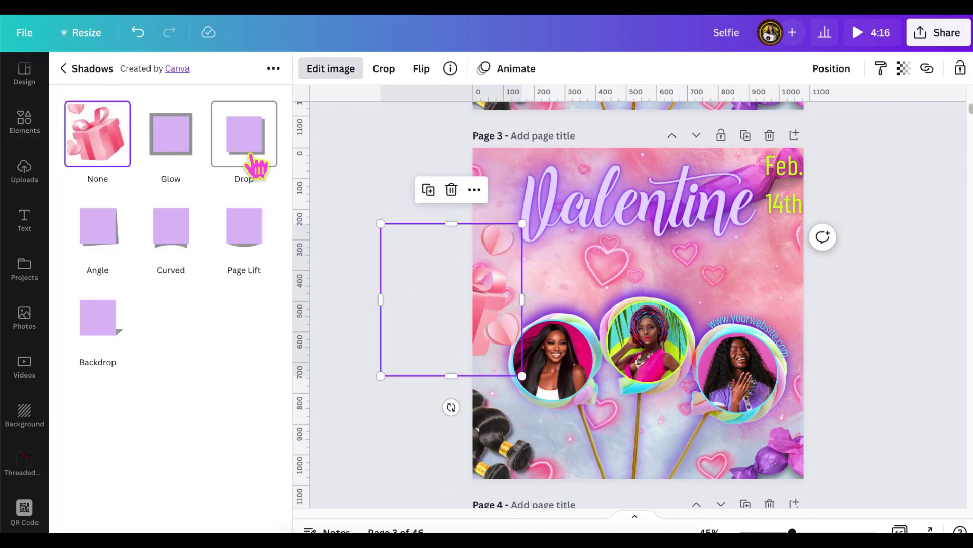
{"action": "left_click", "coordinate": [251, 158]}
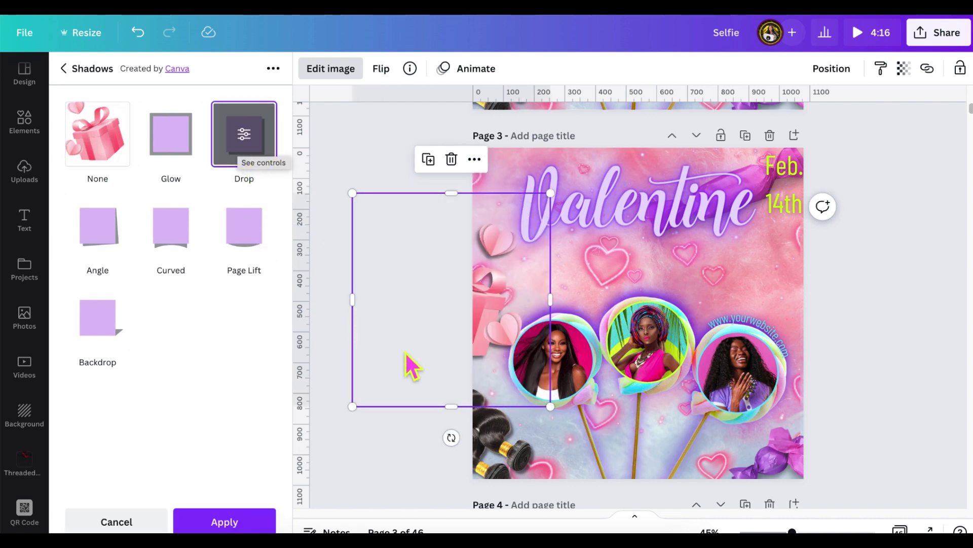
{"action": "left_click_drag", "start_coordinate": [407, 365], "coordinate": [413, 333]}
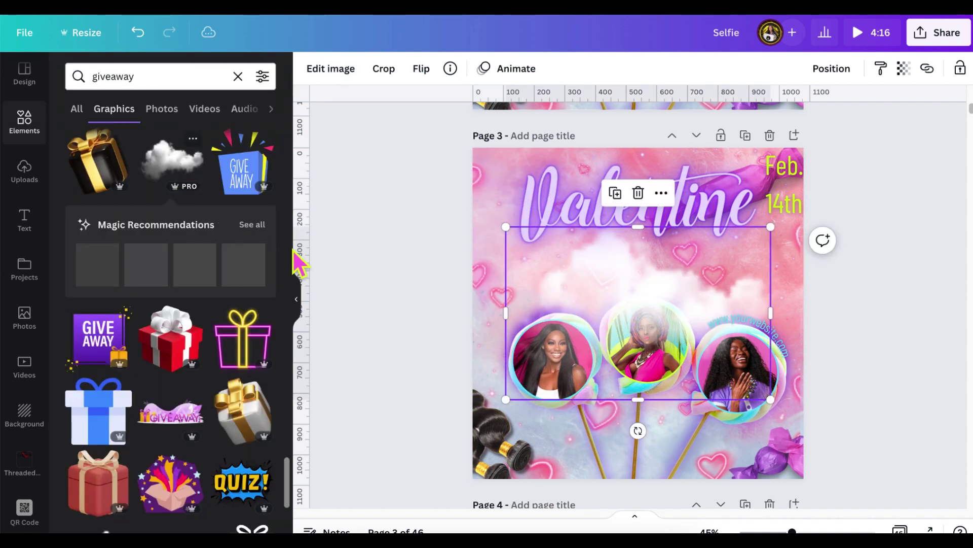
- Move the white cloud up to the Valentine title and add a pink-tinted cloud across the title's right half
{"action": "left_click_drag", "start_coordinate": [658, 283], "coordinate": [662, 196]}
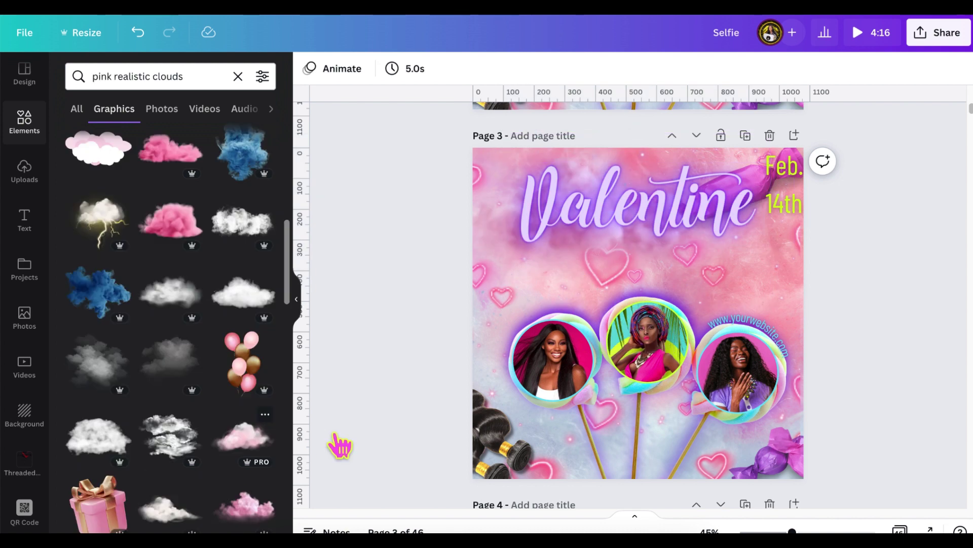
{"action": "left_click_drag", "start_coordinate": [337, 445], "coordinate": [605, 370]}
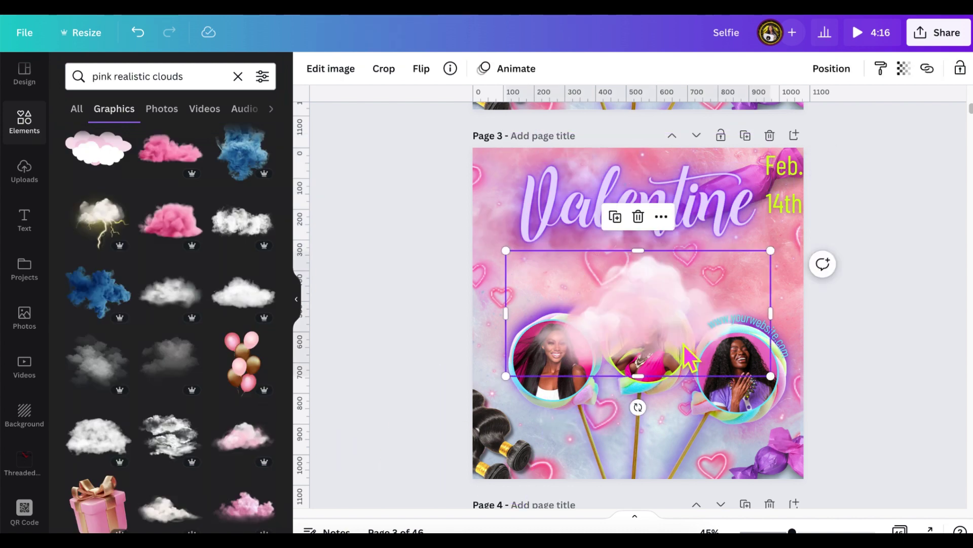
{"action": "left_click_drag", "start_coordinate": [690, 357], "coordinate": [753, 228]}
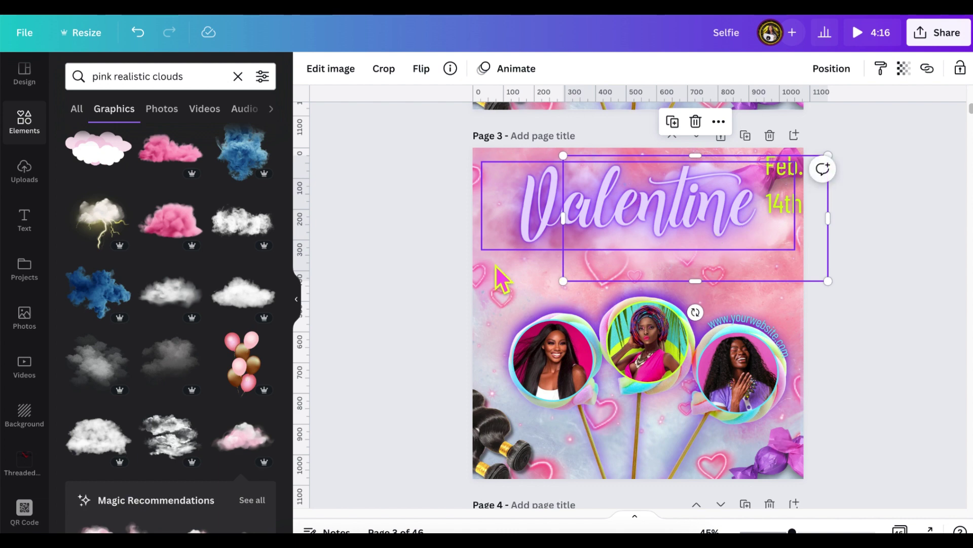
{"action": "left_click", "coordinate": [376, 262]}
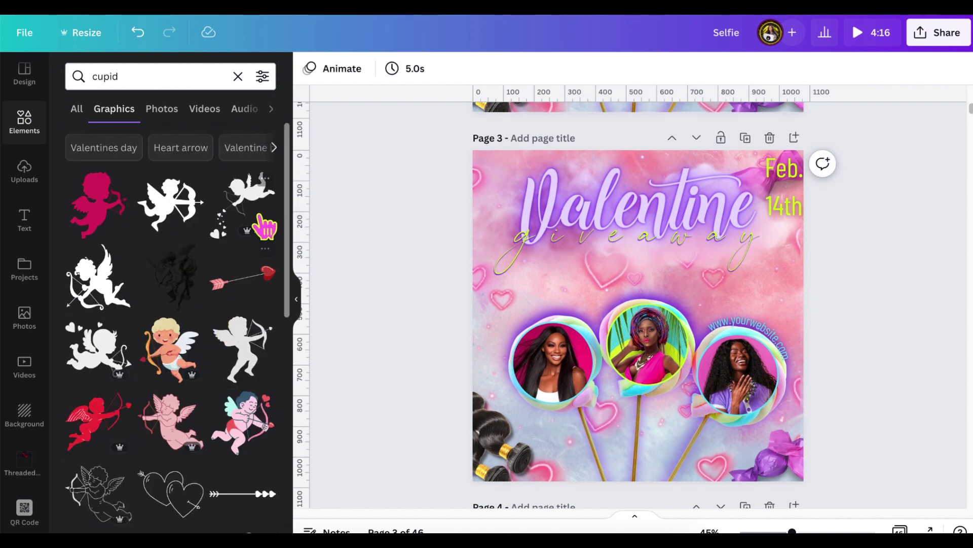
- Add the cupid graphic with trailing hearts, try pink shades, then color it white and place it smaller at the flyer's right edge
{"action": "left_click", "coordinate": [261, 223]}
{"action": "left_click", "coordinate": [309, 69]}
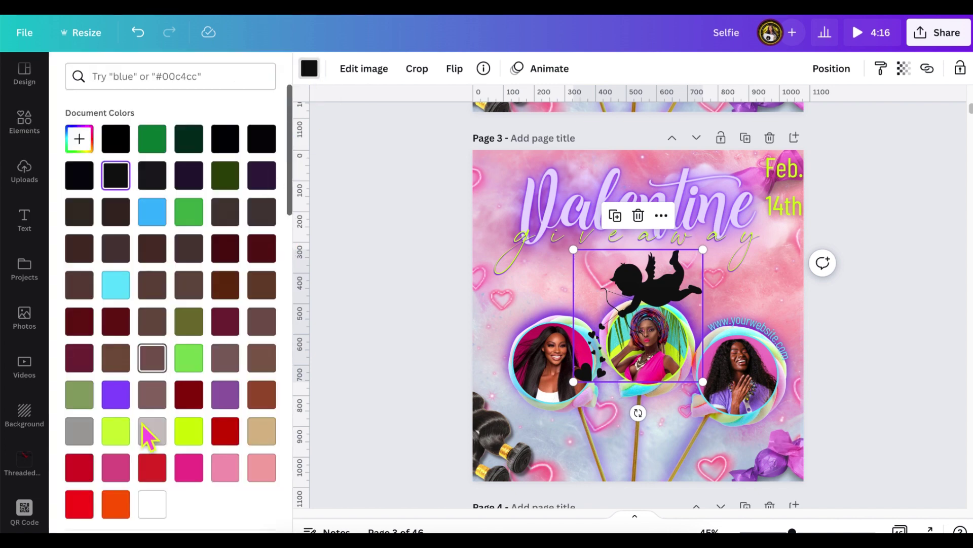
{"action": "left_click", "coordinate": [225, 394]}
{"action": "scroll", "coordinate": [152, 304], "scroll_direction": "down", "scroll_amount": 4}
{"action": "left_click", "coordinate": [189, 273]}
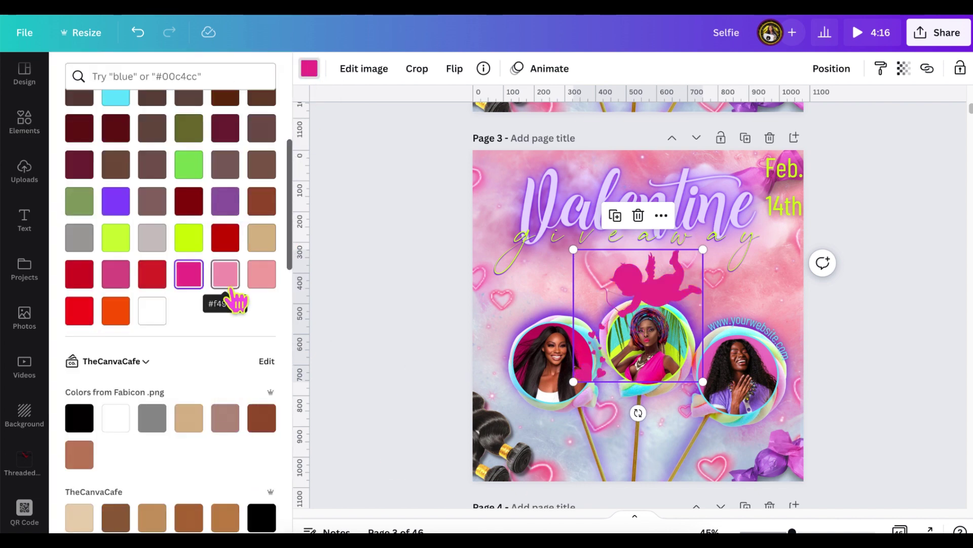
{"action": "left_click", "coordinate": [226, 274]}
{"action": "scroll", "coordinate": [229, 283], "scroll_direction": "up", "scroll_amount": 2}
{"action": "left_click", "coordinate": [122, 172]}
{"action": "left_click", "coordinate": [122, 320]}
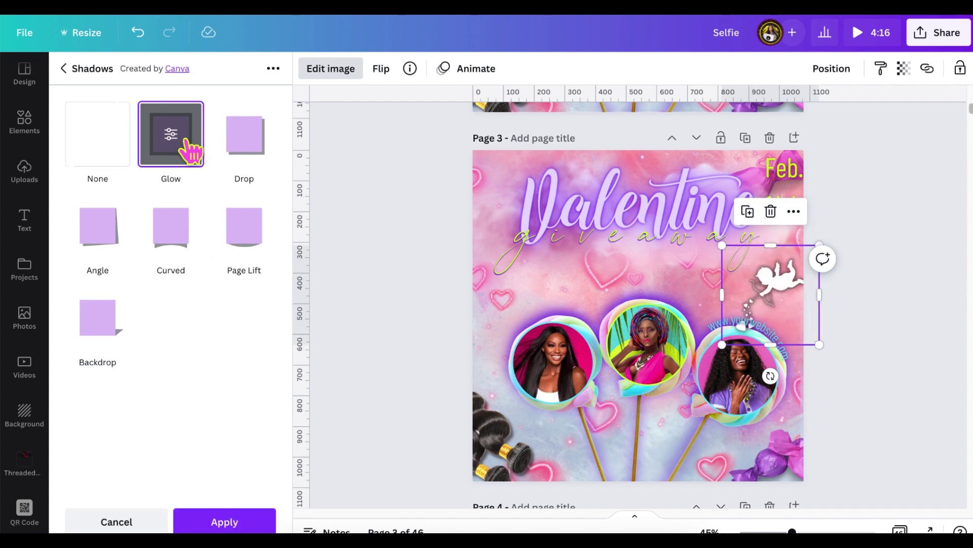
- Apply a purple Glow shadow to the white cupid graphic
{"action": "left_click", "coordinate": [191, 148]}
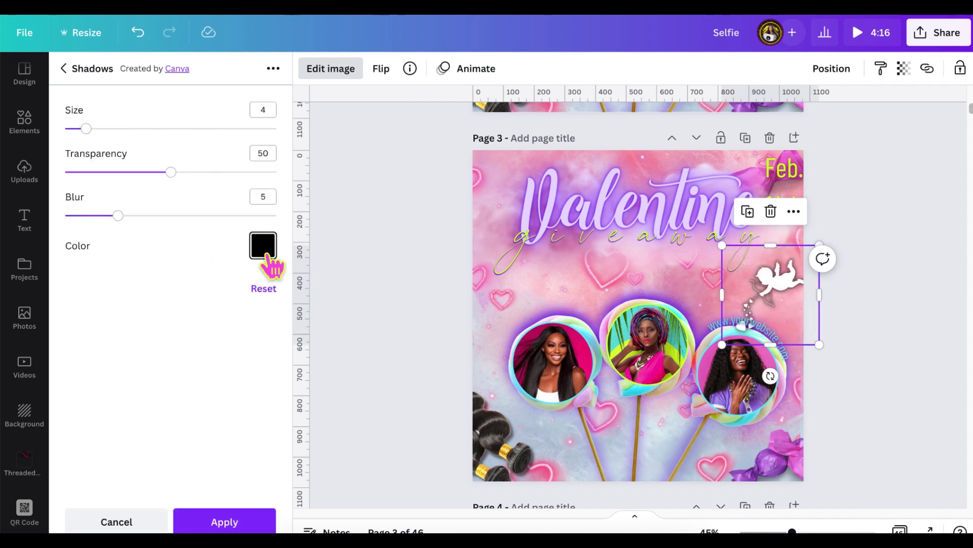
{"action": "left_click", "coordinate": [263, 245]}
{"action": "left_click", "coordinate": [272, 428]}
{"action": "scroll", "coordinate": [332, 441], "scroll_direction": "down", "scroll_amount": 4}
{"action": "scroll", "coordinate": [310, 410], "scroll_direction": "up", "scroll_amount": 2}
{"action": "left_click", "coordinate": [278, 367]}
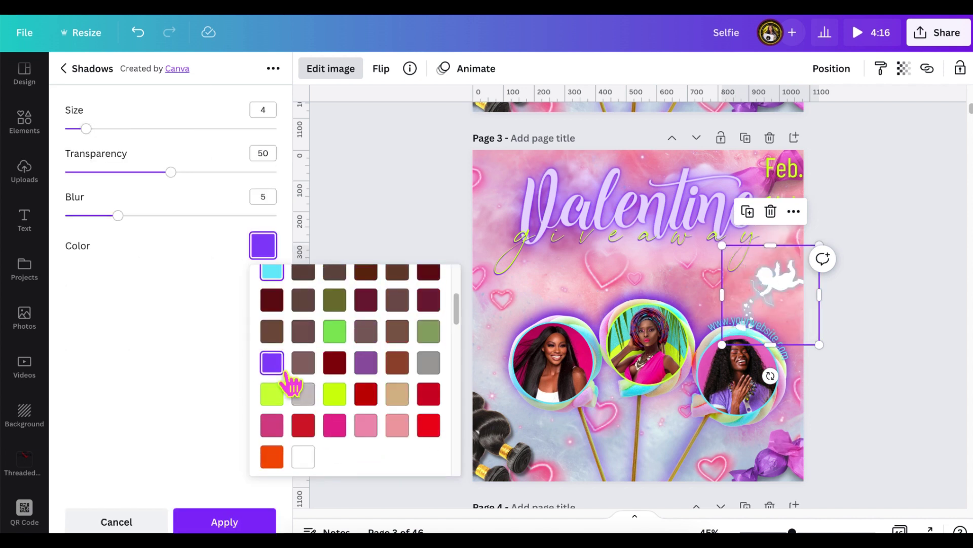
{"action": "left_click", "coordinate": [270, 512]}
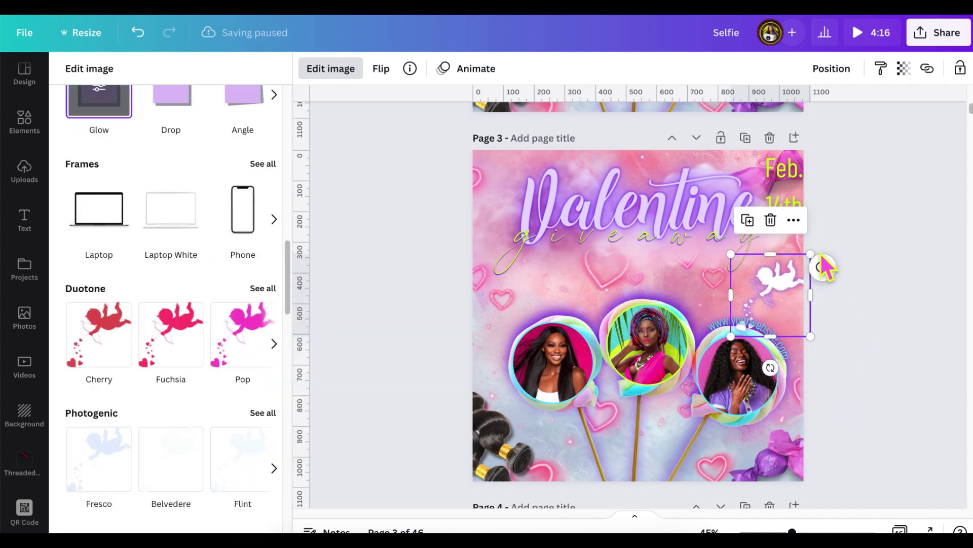
- Enlarge the cupid slightly and position it at the flyer's right edge above the curved website text
{"action": "left_click_drag", "start_coordinate": [824, 263], "coordinate": [837, 252]}
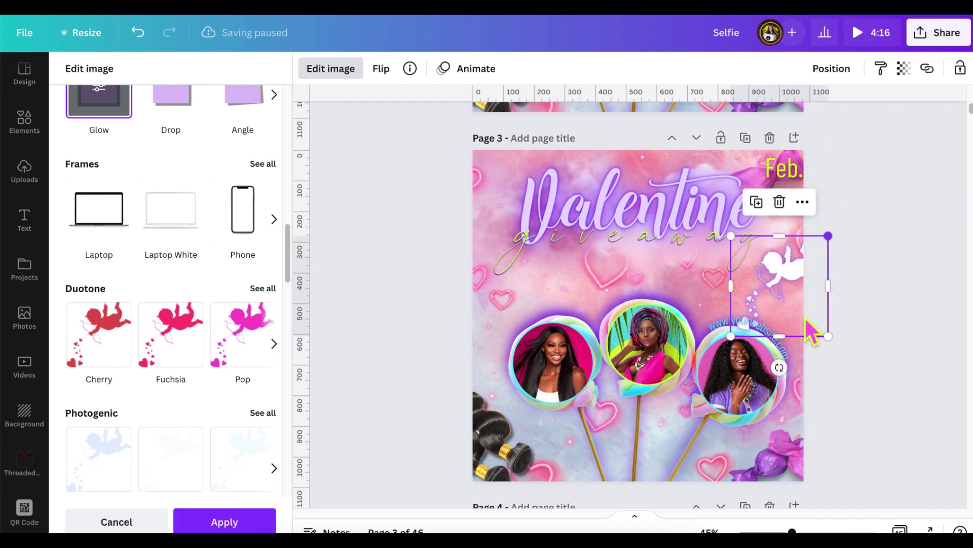
{"action": "left_click_drag", "start_coordinate": [813, 328], "coordinate": [814, 306]}
{"action": "key", "text": "Escape"}
- Browse ticket graphics, try the holographic ticket with a black inner border, and delete it
{"action": "scroll", "coordinate": [200, 367], "scroll_direction": "down", "scroll_amount": 5}
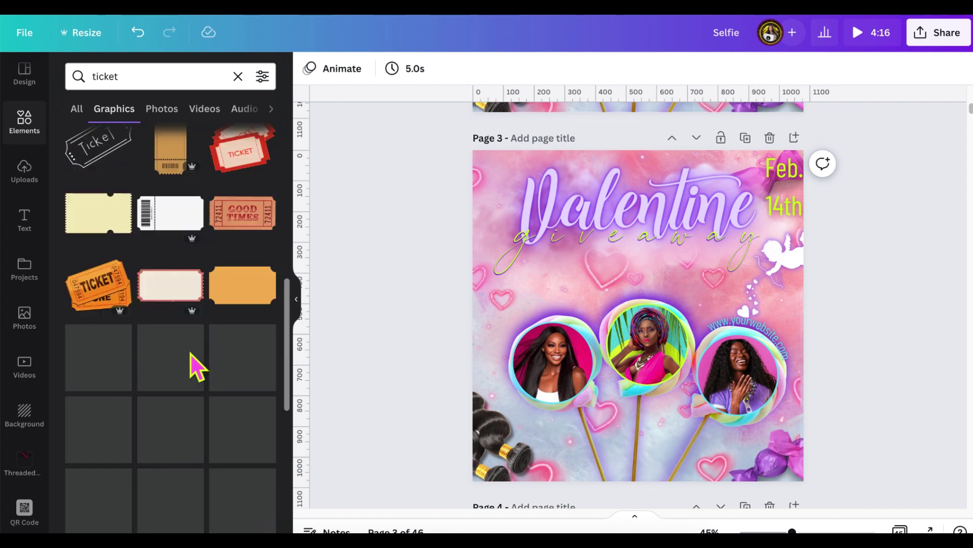
{"action": "scroll", "coordinate": [203, 369], "scroll_direction": "down", "scroll_amount": 5}
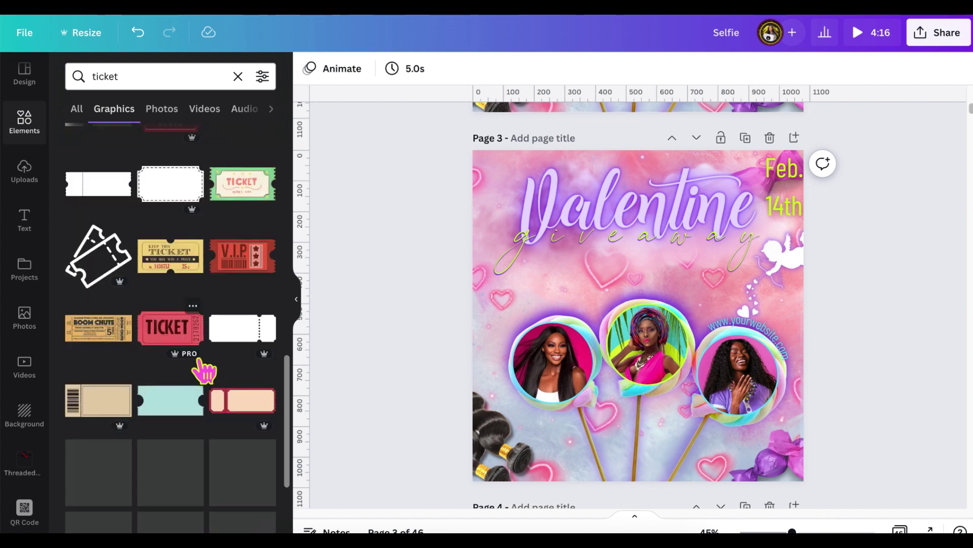
{"action": "scroll", "coordinate": [197, 366], "scroll_direction": "up", "scroll_amount": 3}
{"action": "scroll", "coordinate": [197, 363], "scroll_direction": "down", "scroll_amount": 5}
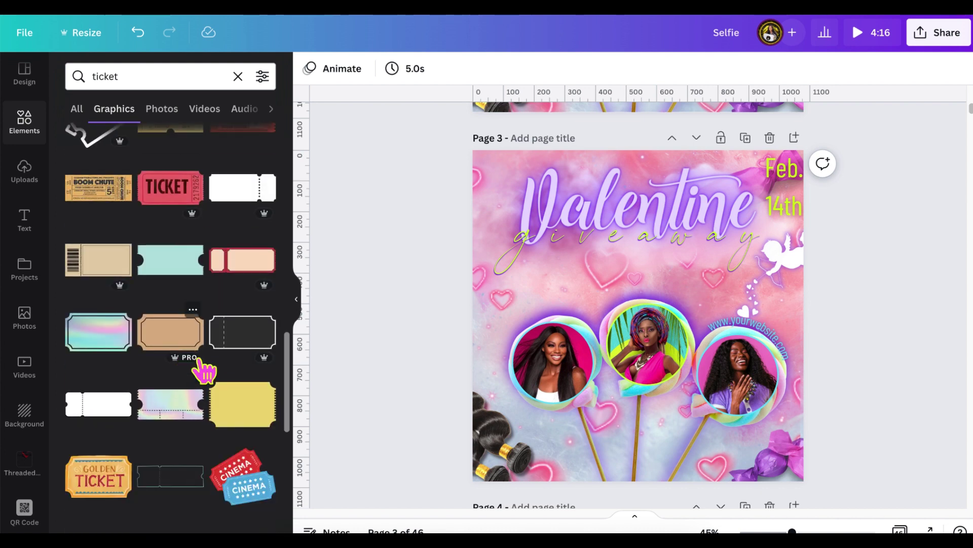
{"action": "left_click", "coordinate": [96, 361]}
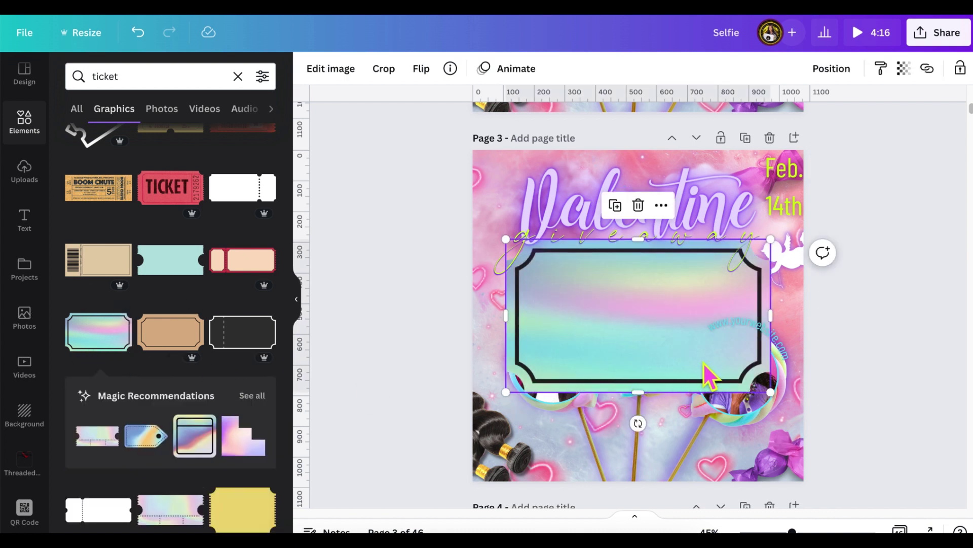
{"action": "left_click", "coordinate": [638, 205]}
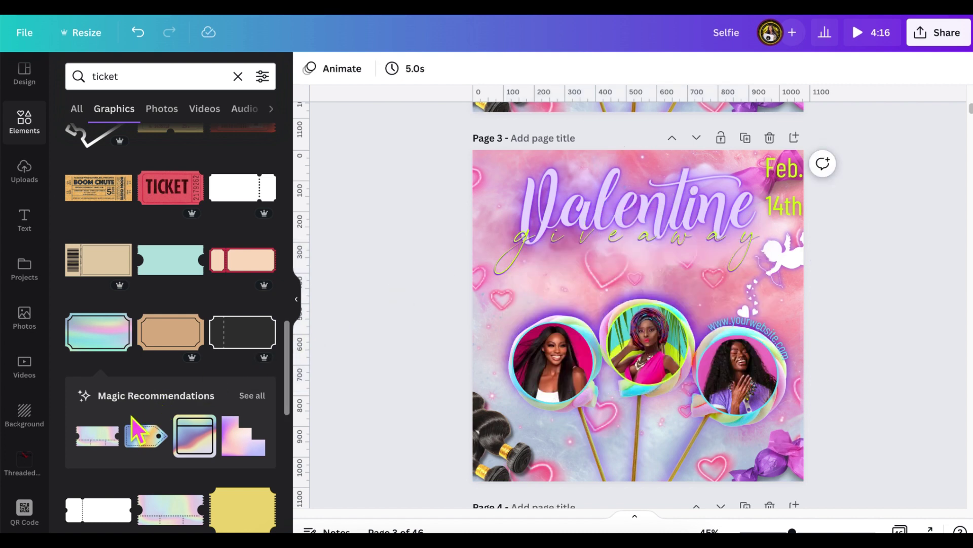
- Add the pink-tinted double TICKET graphic, shrink it, and move it to the flyer's right edge below the date
{"action": "left_click", "coordinate": [107, 445]}
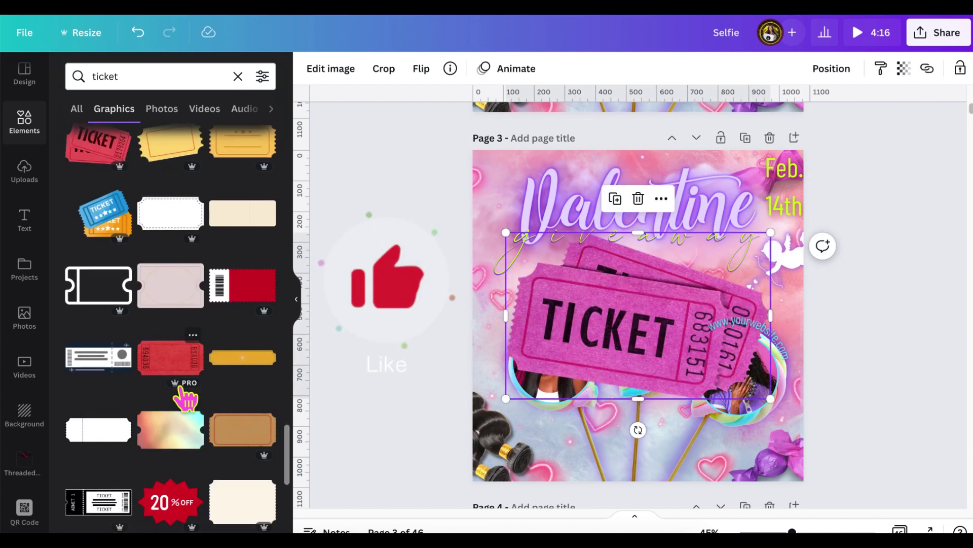
{"action": "scroll", "coordinate": [172, 383], "scroll_direction": "down", "scroll_amount": 5}
{"action": "scroll", "coordinate": [172, 382], "scroll_direction": "up", "scroll_amount": 5}
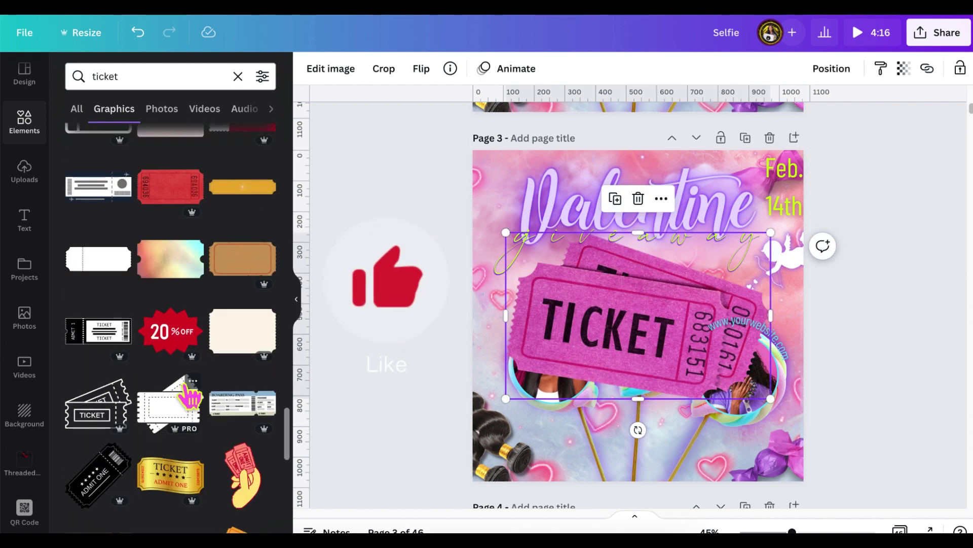
{"action": "left_click_drag", "start_coordinate": [772, 399], "coordinate": [621, 347]}
{"action": "left_click_drag", "start_coordinate": [564, 287], "coordinate": [821, 277]}
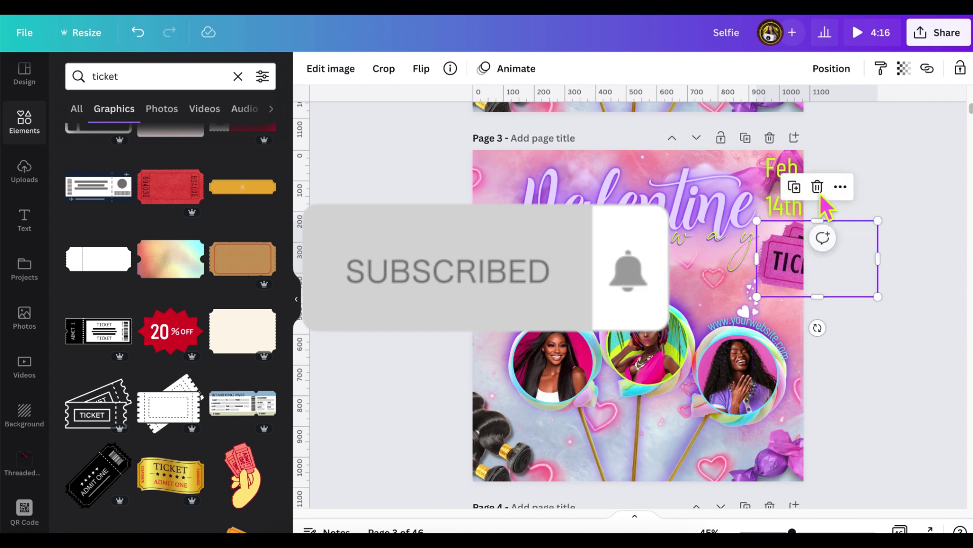
- Layer the pink tickets behind the cupid, then shift them toward the date text and rotate them slightly
{"action": "left_click", "coordinate": [844, 70]}
{"action": "key", "text": "Escape"}
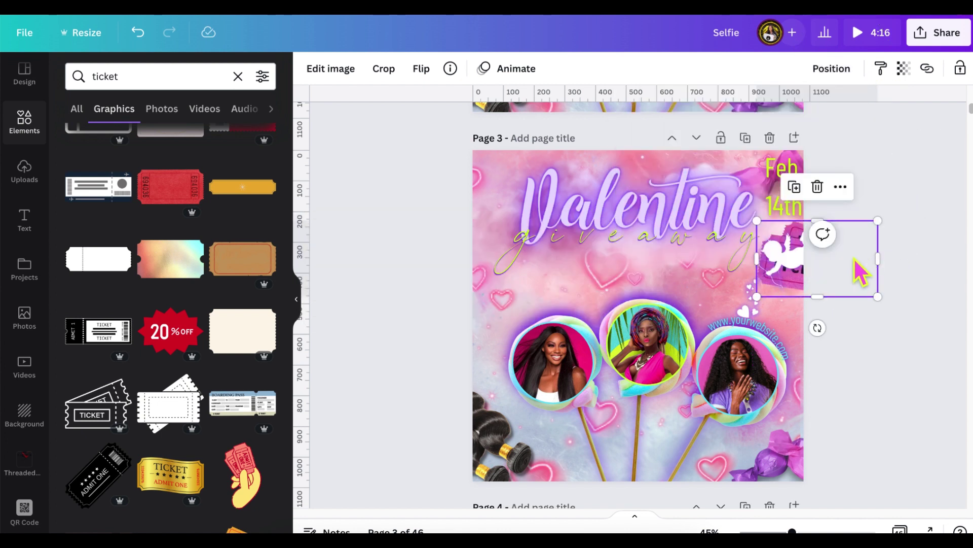
{"action": "left_click_drag", "start_coordinate": [860, 273], "coordinate": [828, 249]}
{"action": "left_click_drag", "start_coordinate": [786, 306], "coordinate": [780, 310]}
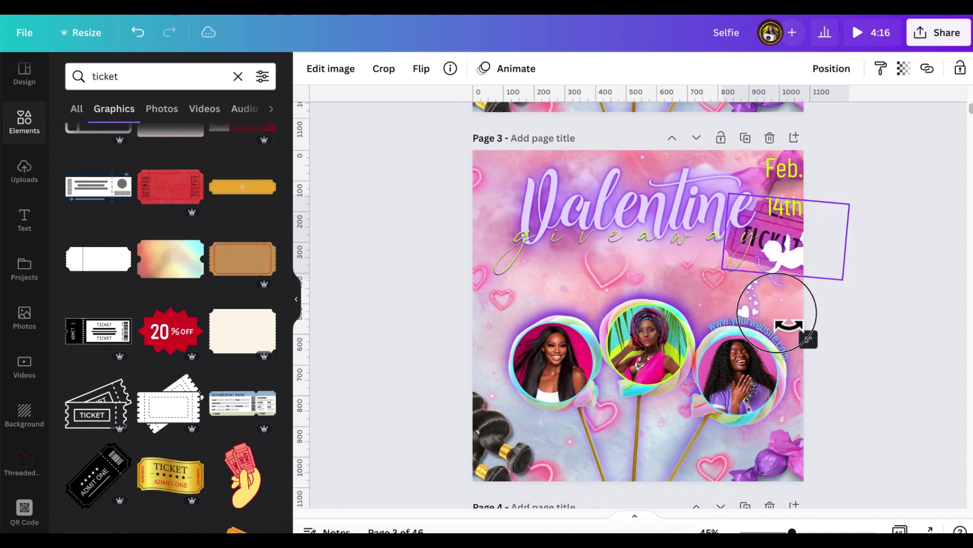
- Set the pink ticket graphic's transparency to about 78
{"action": "left_click", "coordinate": [904, 69]}
{"action": "left_click_drag", "start_coordinate": [895, 120], "coordinate": [869, 120]}
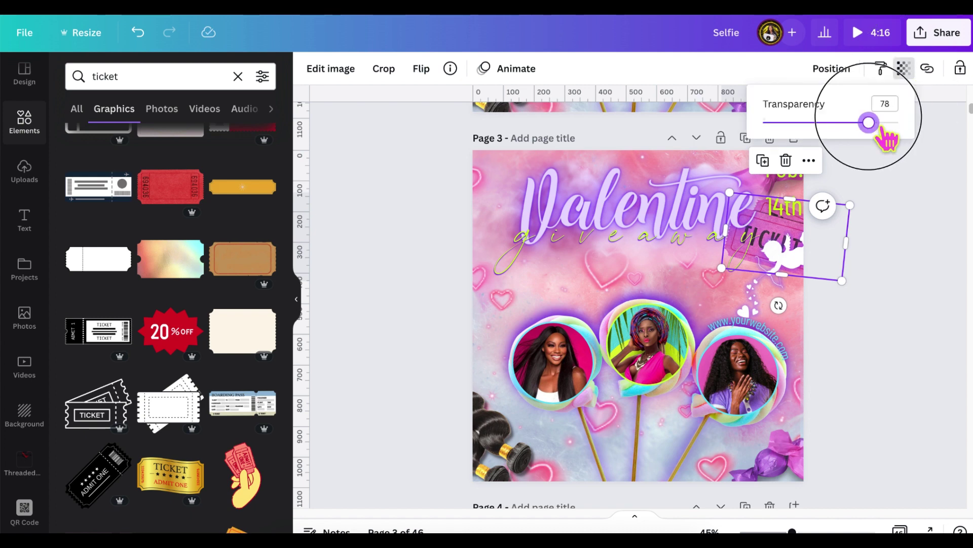
{"action": "left_click", "coordinate": [915, 196]}
{"action": "left_click", "coordinate": [908, 191]}
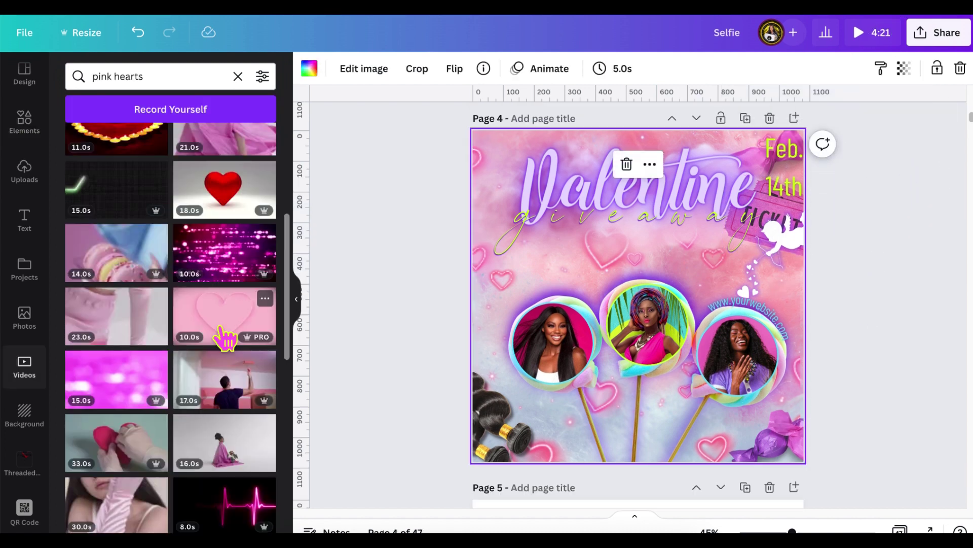
- Add the 16-second pink video with falling red hearts to page 4 and move it to the page's upper left behind the title
{"action": "scroll", "coordinate": [225, 325], "scroll_direction": "down", "scroll_amount": 5}
{"action": "left_click", "coordinate": [231, 304]}
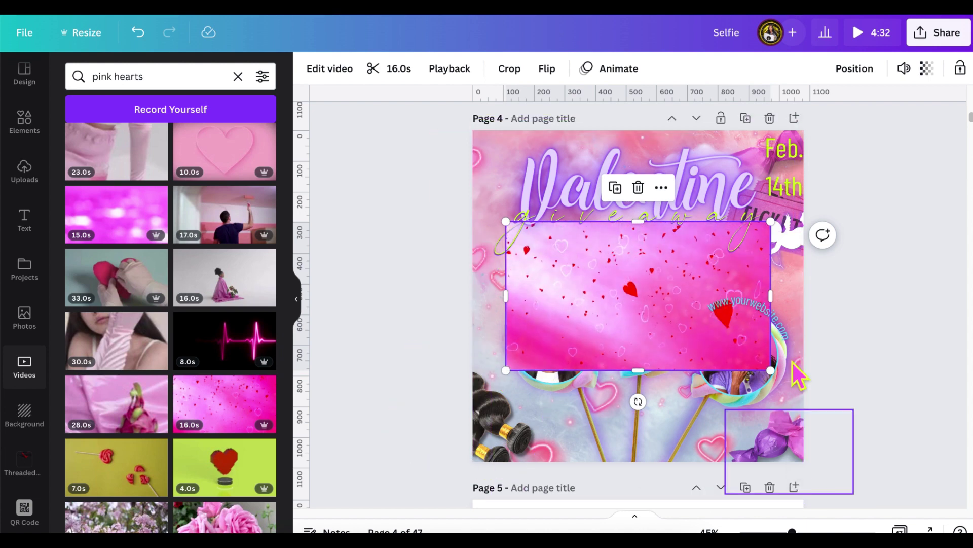
{"action": "left_click", "coordinate": [523, 327]}
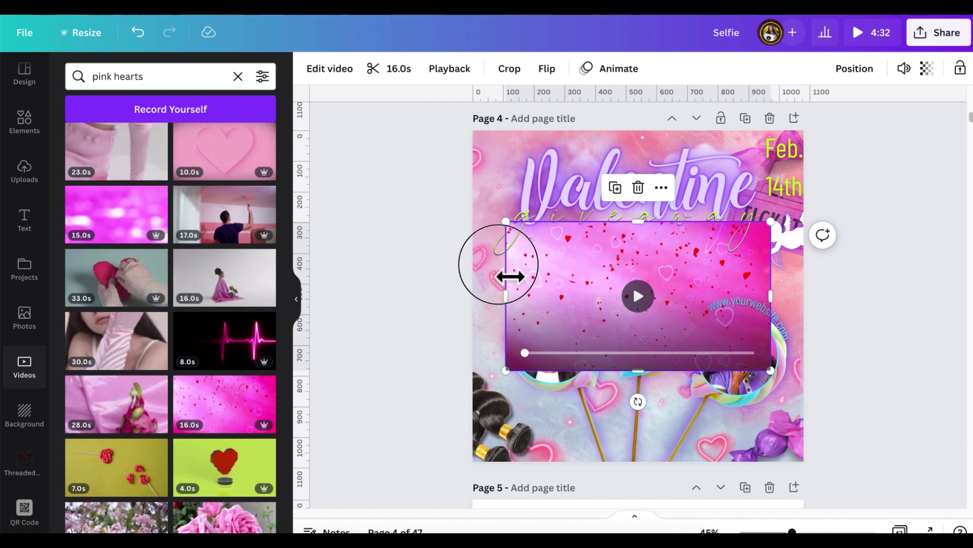
{"action": "left_click_drag", "start_coordinate": [563, 287], "coordinate": [490, 299]}
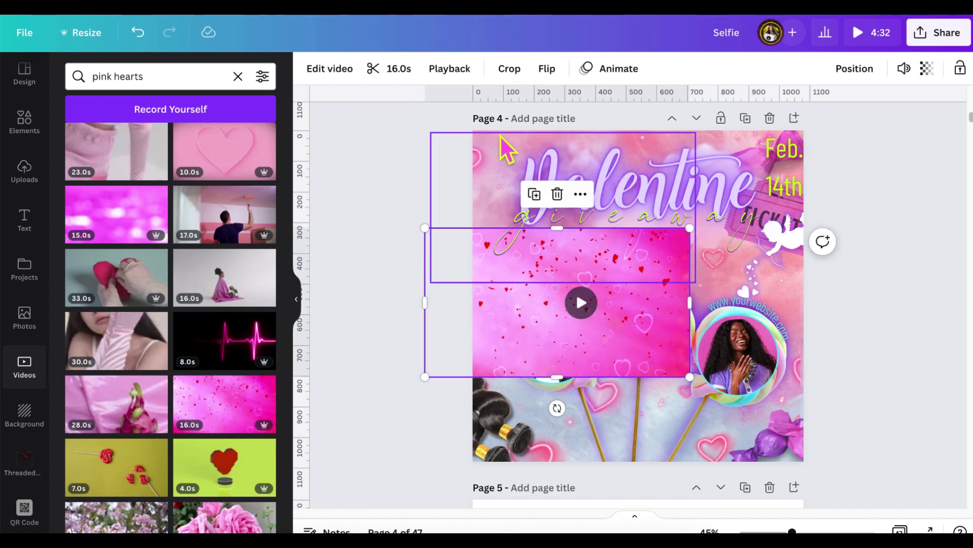
{"action": "left_click", "coordinate": [497, 138]}
{"action": "key", "text": "Escape"}
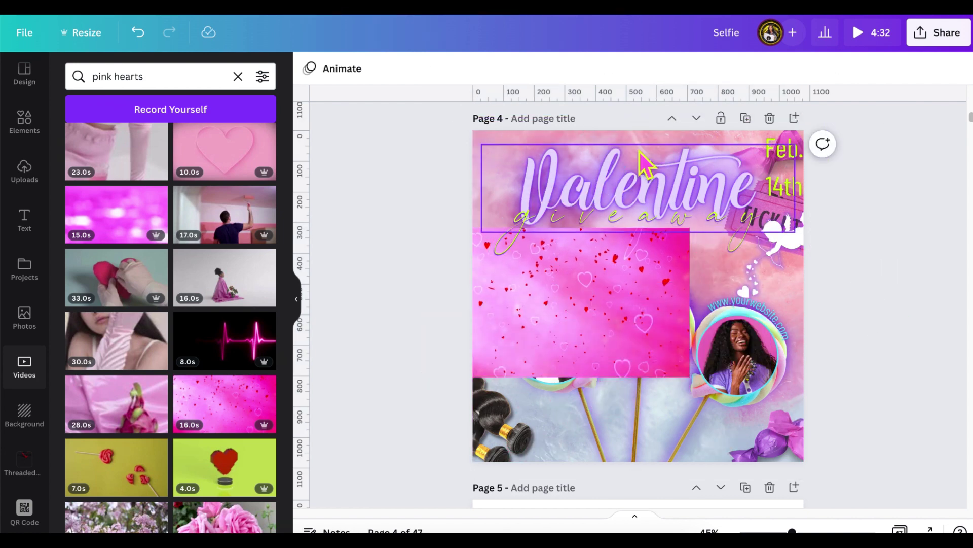
{"action": "left_click_drag", "start_coordinate": [495, 333], "coordinate": [502, 236]}
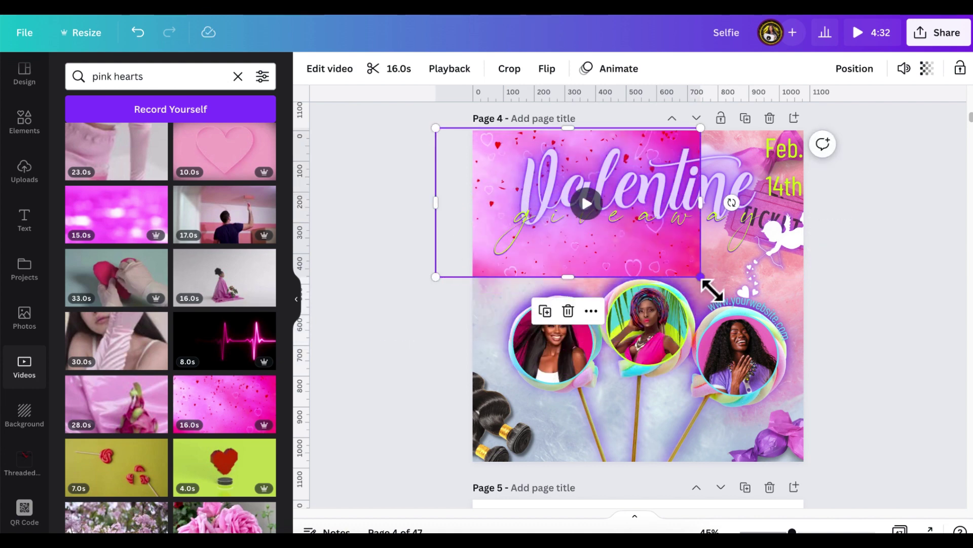
- Enlarge the hearts video across page 4, stretch it downward, and send it to the back
{"action": "left_click_drag", "start_coordinate": [701, 276], "coordinate": [878, 378]}
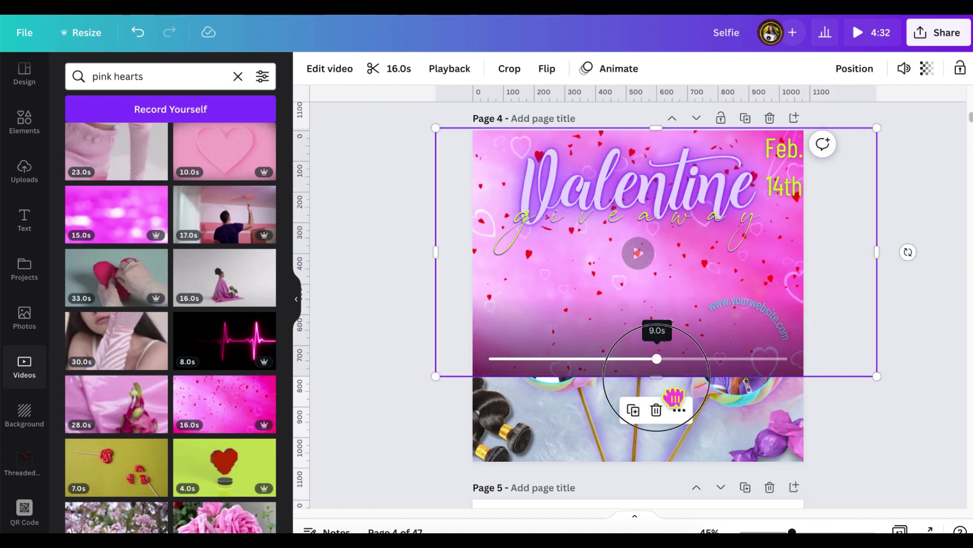
{"action": "left_click_drag", "start_coordinate": [656, 378], "coordinate": [667, 465]}
{"action": "left_click", "coordinate": [855, 68]}
{"action": "left_click", "coordinate": [810, 135]}
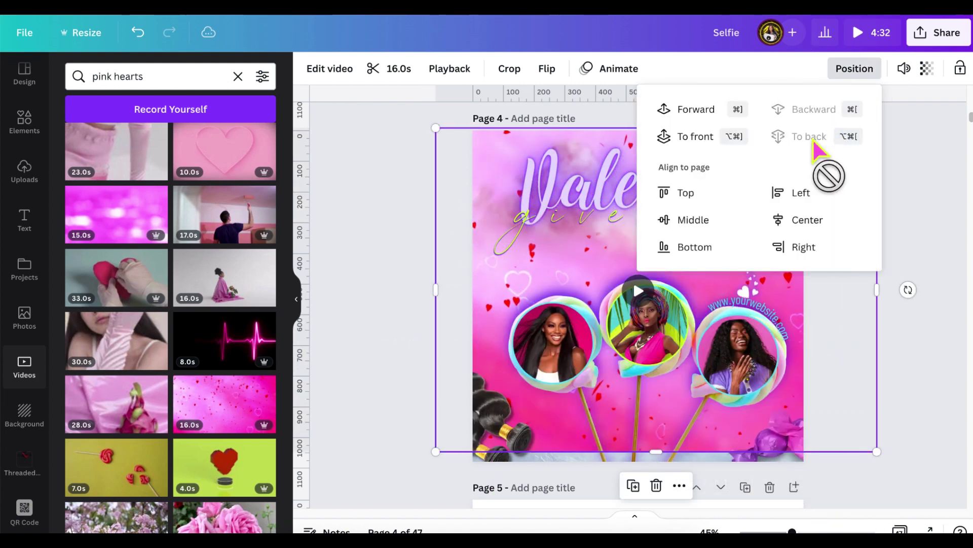
- Extend the hearts video to page 4's bottom edge and reduce its opacity
{"action": "left_click", "coordinate": [637, 290]}
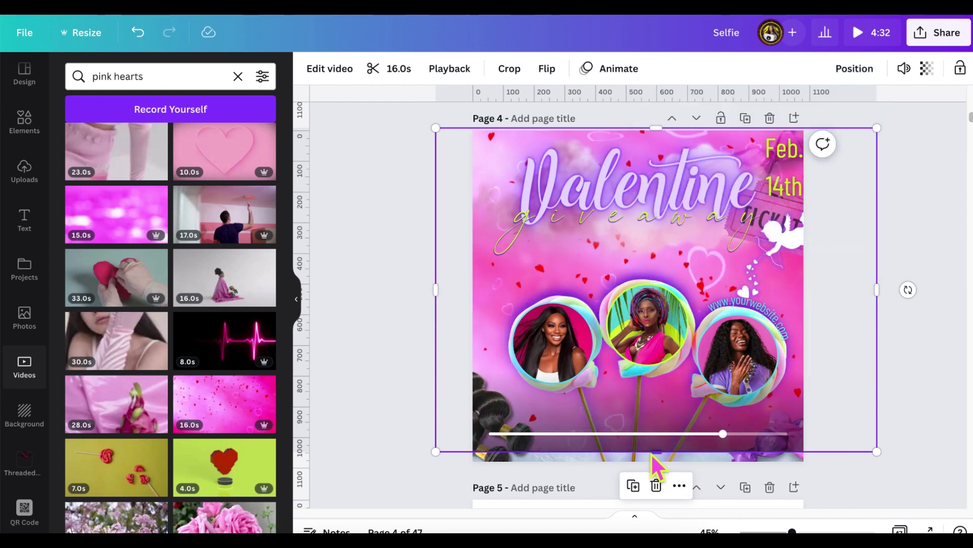
{"action": "left_click_drag", "start_coordinate": [661, 452], "coordinate": [661, 462]}
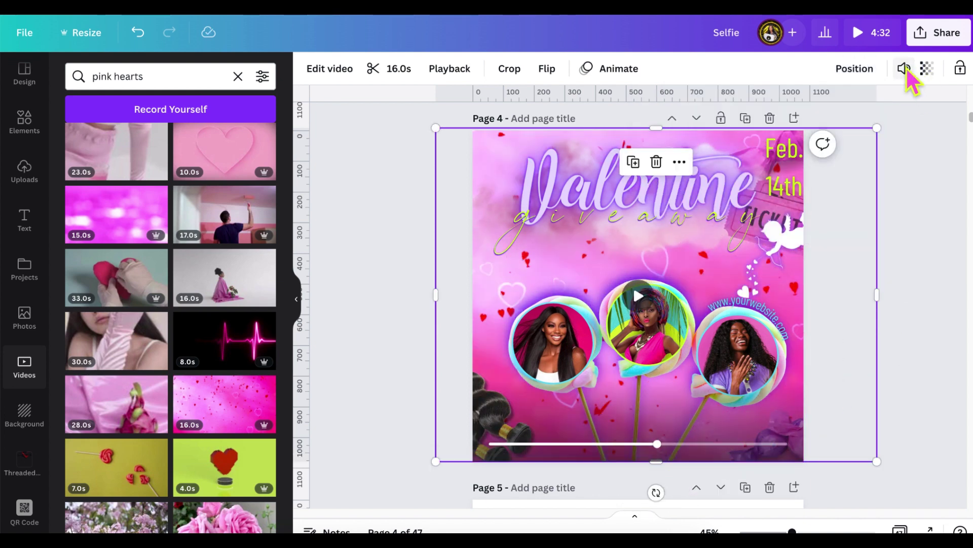
{"action": "left_click", "coordinate": [928, 70]}
{"action": "left_click_drag", "start_coordinate": [921, 123], "coordinate": [890, 122]}
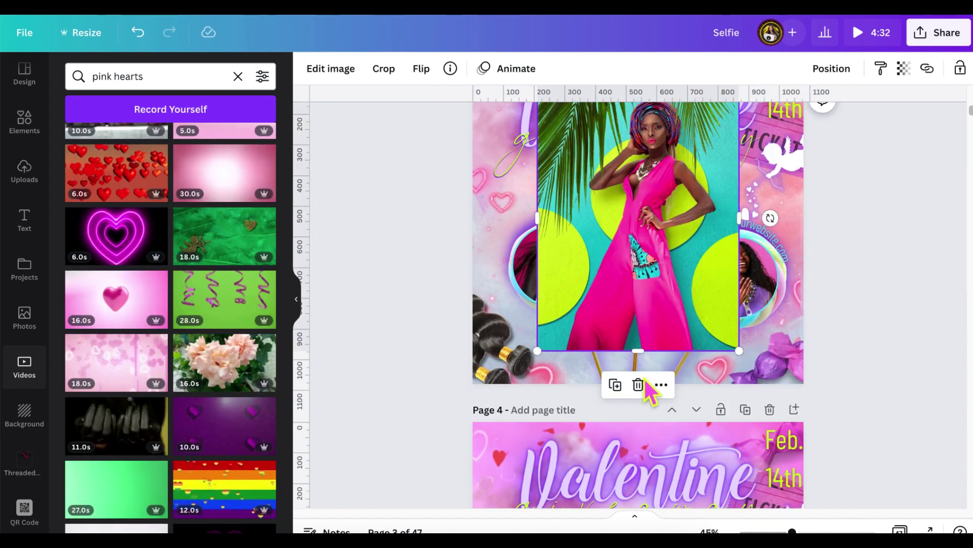
- Fill page 3's middle and right lollipop frames with copies of the left frame's model photo
{"action": "left_click", "coordinate": [573, 291]}
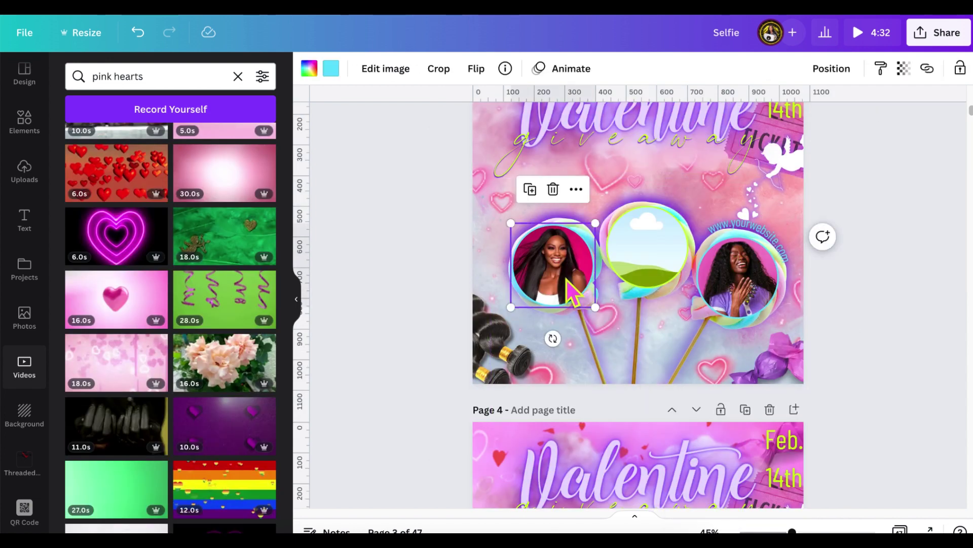
{"action": "left_click_drag", "start_coordinate": [553, 264], "coordinate": [659, 251]}
{"action": "left_click", "coordinate": [476, 71]}
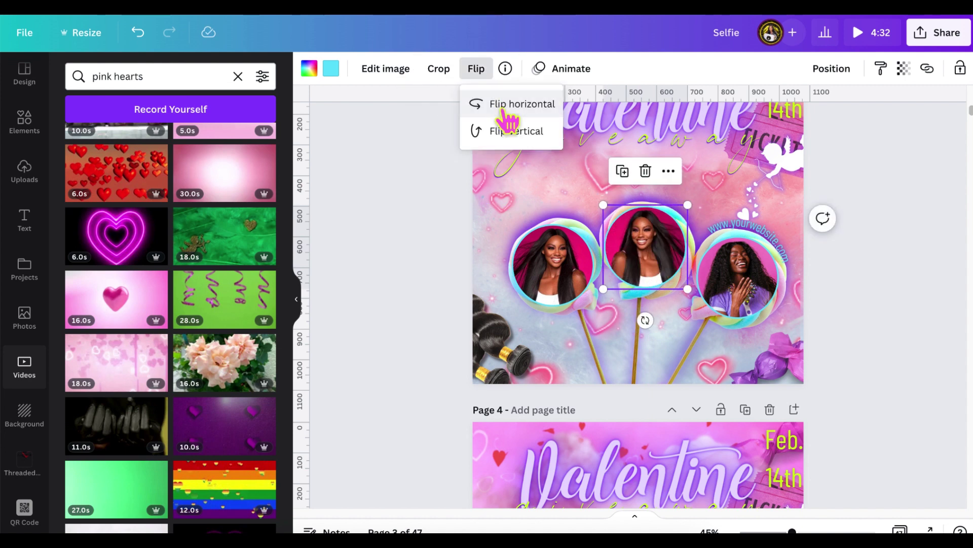
{"action": "left_click", "coordinate": [738, 276]}
{"action": "left_click_drag", "start_coordinate": [550, 266], "coordinate": [743, 269]}
{"action": "left_click", "coordinate": [862, 293]}
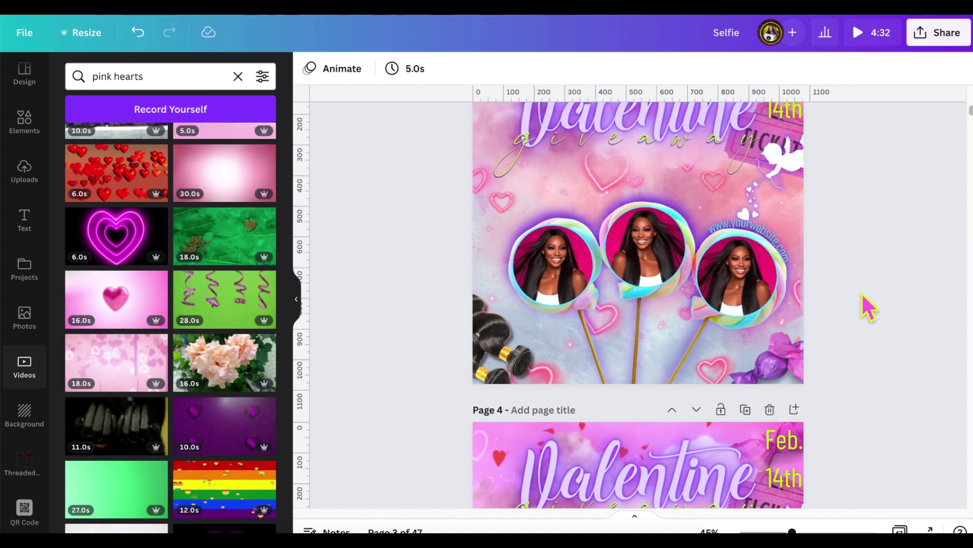
- Remove the background from page 3's left lollipop photo and set the frame's background color to purple
{"action": "scroll", "coordinate": [862, 299], "scroll_direction": "up", "scroll_amount": 5}
{"action": "scroll", "coordinate": [190, 507], "scroll_direction": "down", "scroll_amount": 5}
{"action": "left_click", "coordinate": [555, 367]}
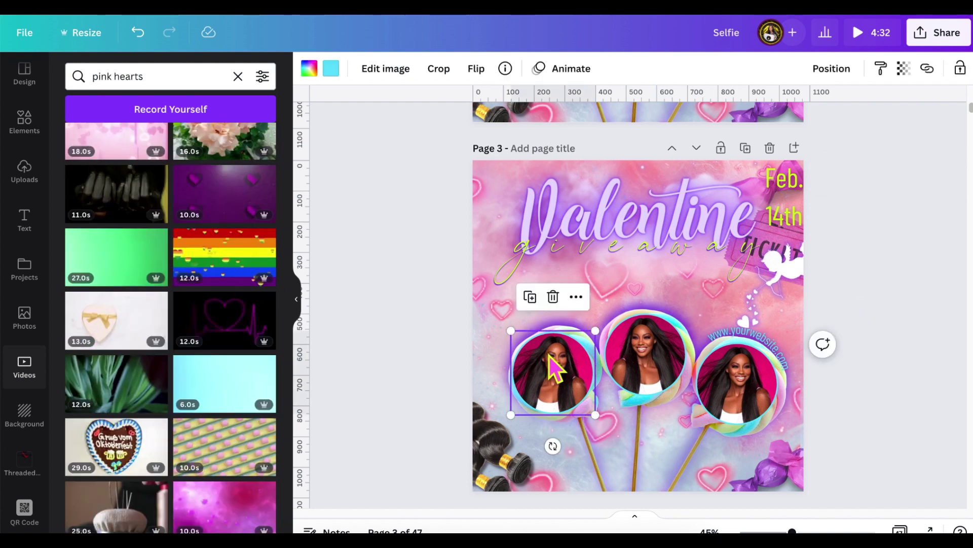
{"action": "left_click", "coordinate": [386, 68]}
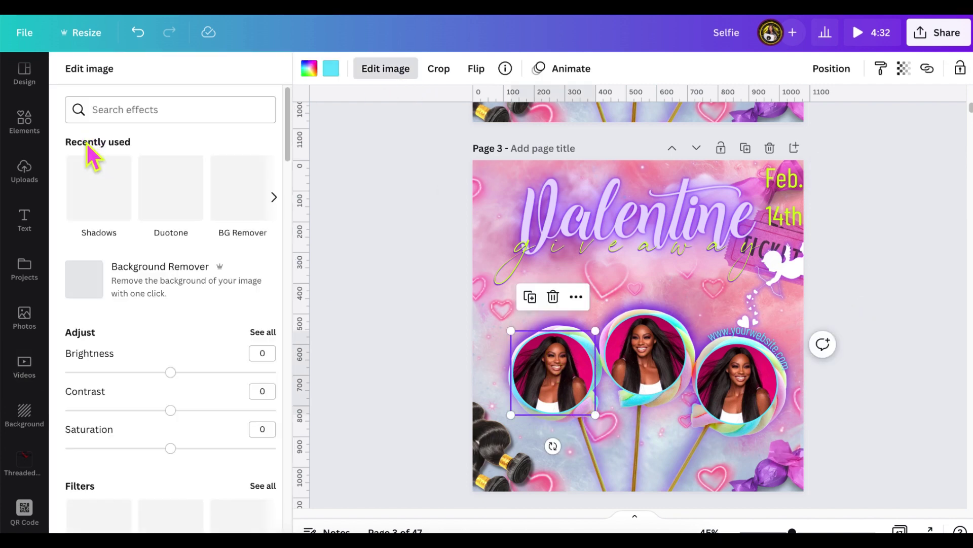
{"action": "left_click", "coordinate": [256, 203]}
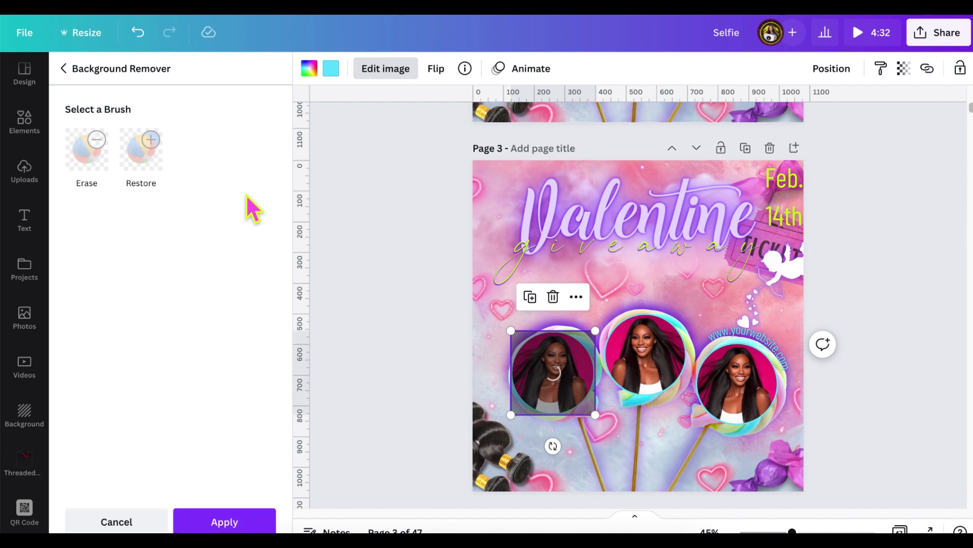
{"action": "left_click", "coordinate": [385, 69]}
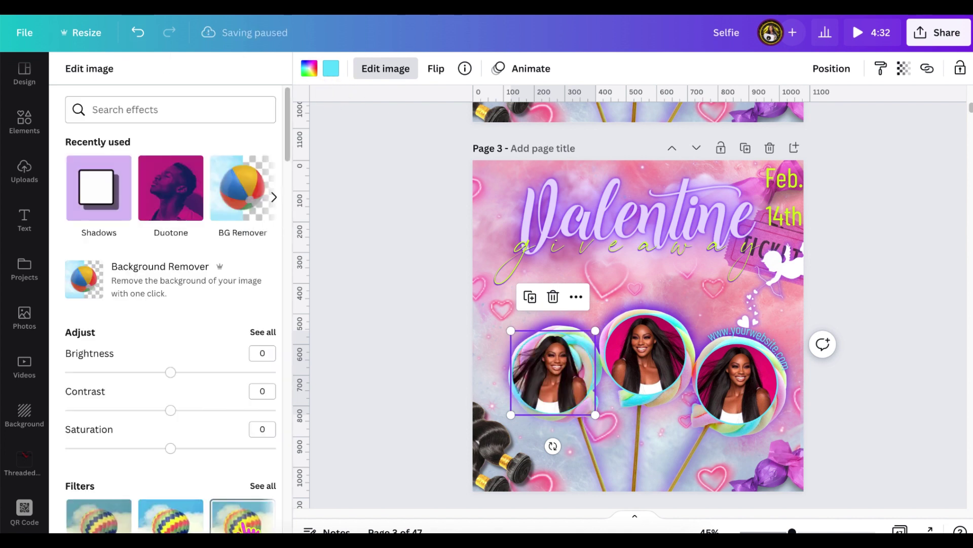
{"action": "left_click", "coordinate": [309, 68]}
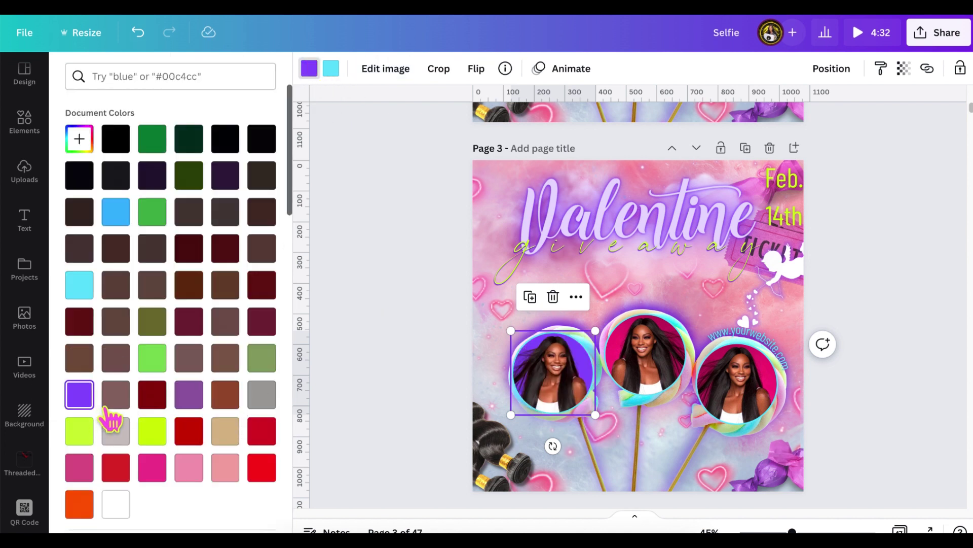
- Delete the middle and right photo frames from page 3's lollipops
{"action": "left_click", "coordinate": [651, 383]}
{"action": "left_click", "coordinate": [644, 278]}
{"action": "left_click", "coordinate": [653, 244]}
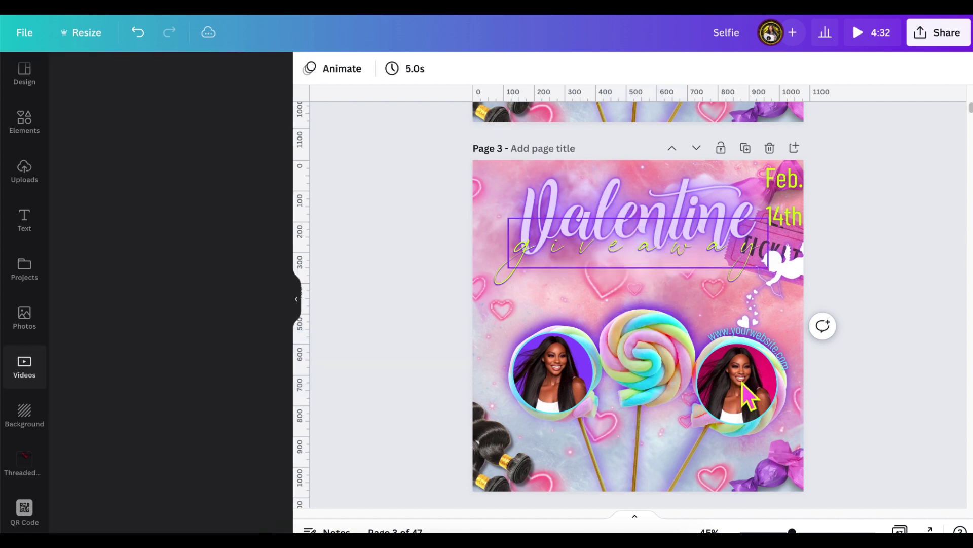
{"action": "left_click", "coordinate": [738, 387]}
{"action": "left_click", "coordinate": [747, 245]}
- Duplicate page 3's purple left photo frame onto the right and middle lollipops
{"action": "left_click", "coordinate": [553, 373]}
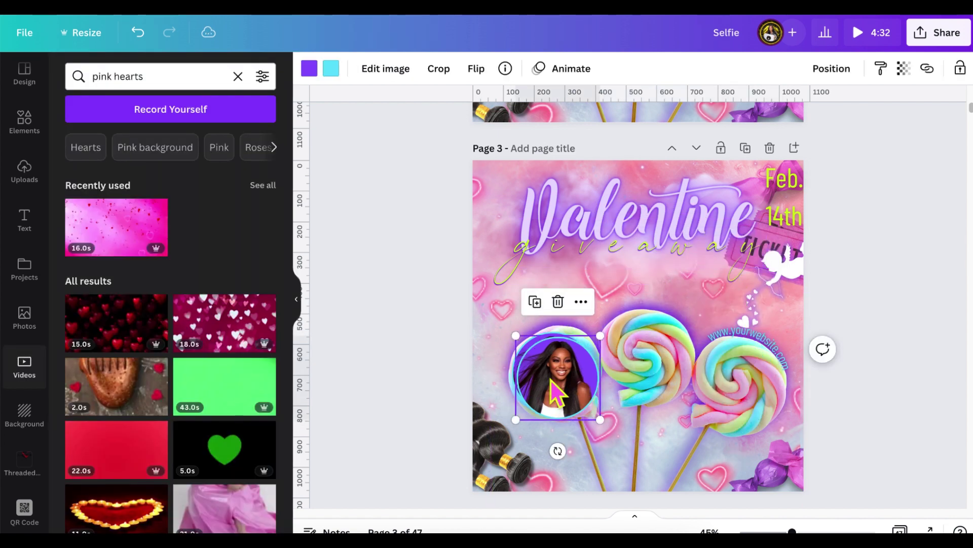
{"action": "left_click_drag", "start_coordinate": [553, 372], "coordinate": [726, 394]}
{"action": "left_click", "coordinate": [553, 373]}
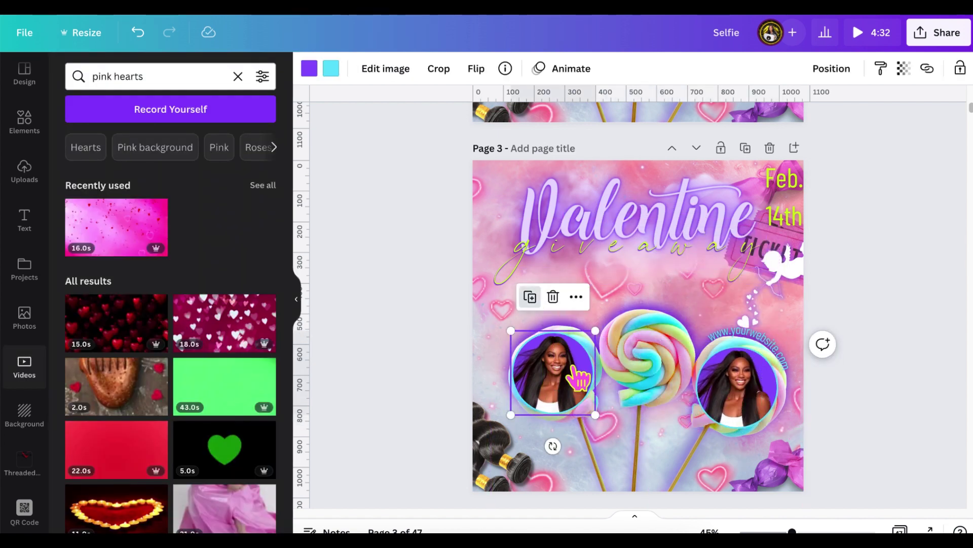
{"action": "key", "text": "ctrl+d"}
{"action": "left_click_drag", "start_coordinate": [568, 372], "coordinate": [663, 356]}
{"action": "left_click", "coordinate": [476, 69]}
{"action": "left_click", "coordinate": [399, 218]}
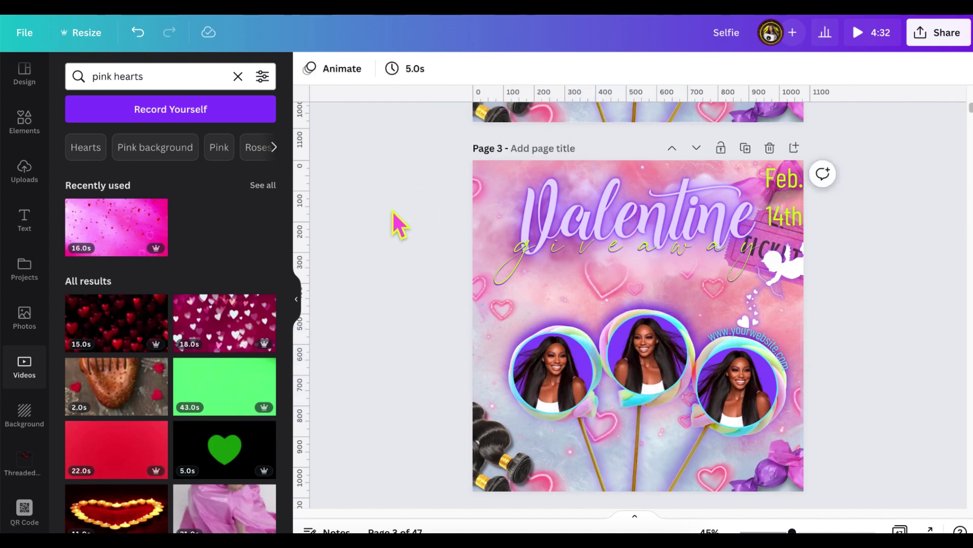
- Delete the middle and left photo frames from page 4's lollipops
{"action": "scroll", "coordinate": [849, 394], "scroll_direction": "down", "scroll_amount": 2}
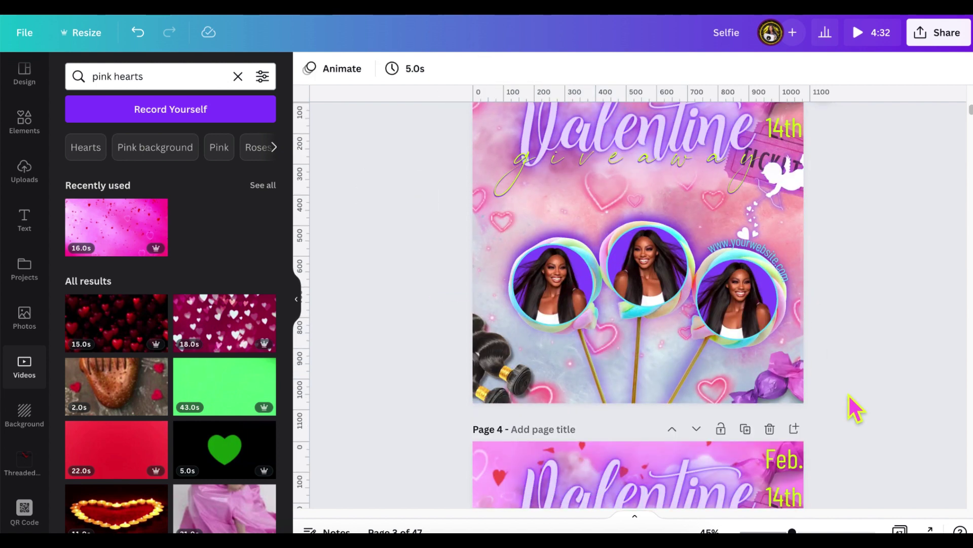
{"action": "scroll", "coordinate": [840, 397], "scroll_direction": "down", "scroll_amount": 6}
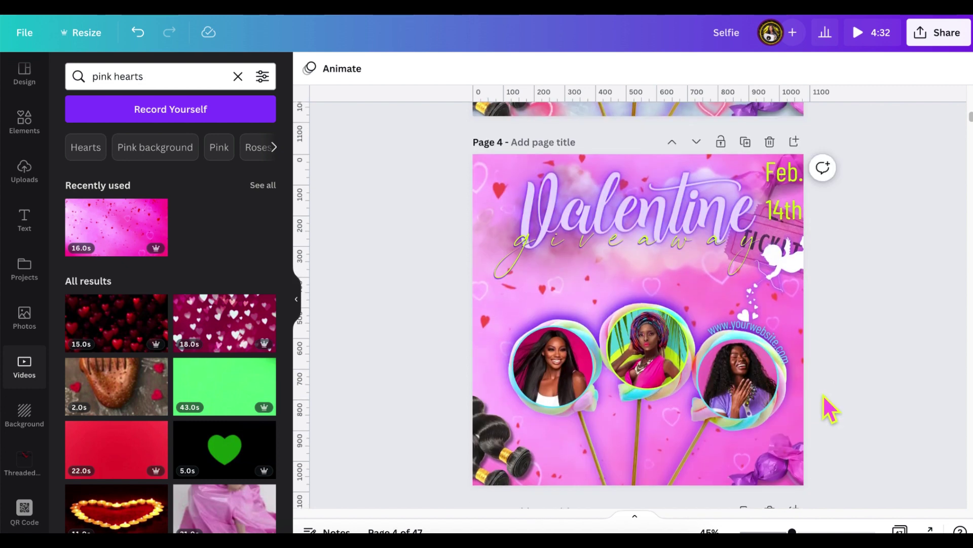
{"action": "left_click", "coordinate": [669, 378]}
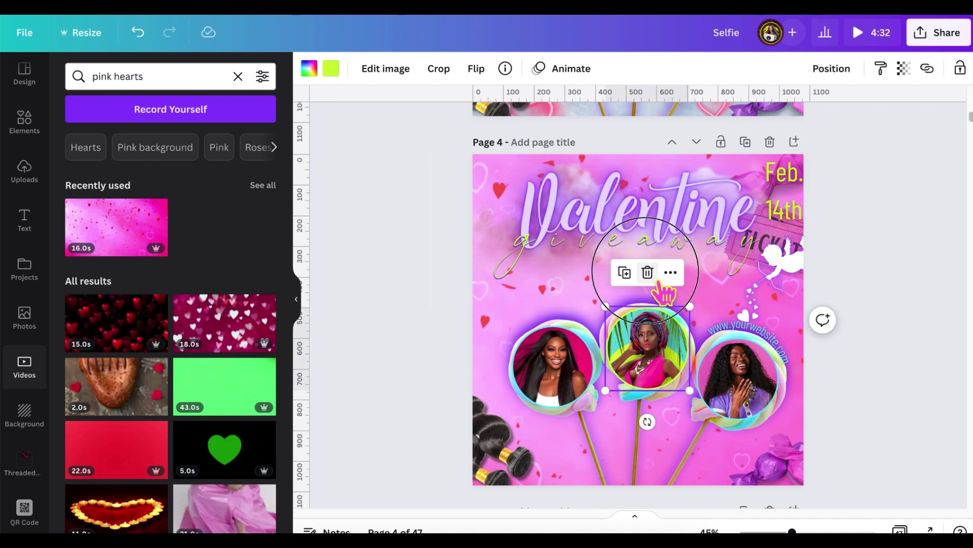
{"action": "left_click", "coordinate": [649, 274]}
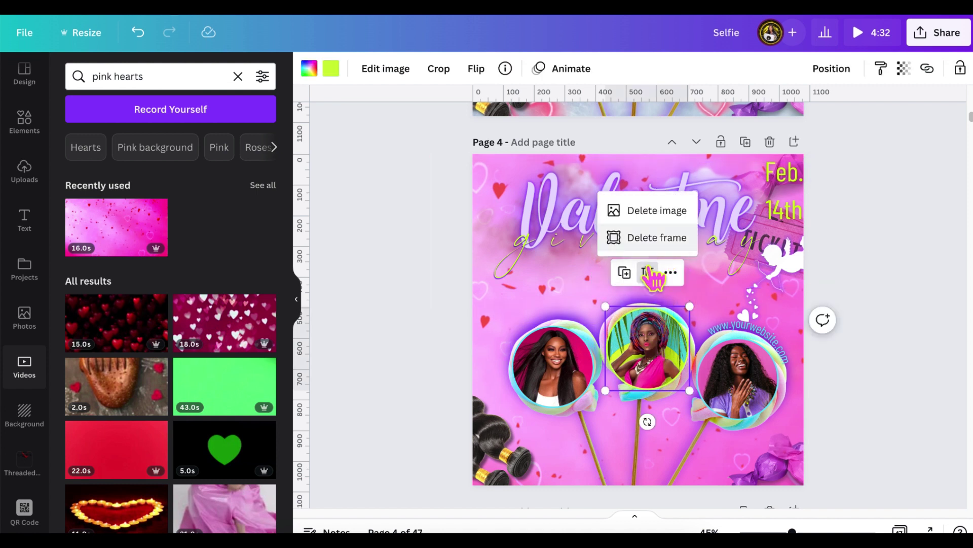
{"action": "left_click", "coordinate": [654, 237]}
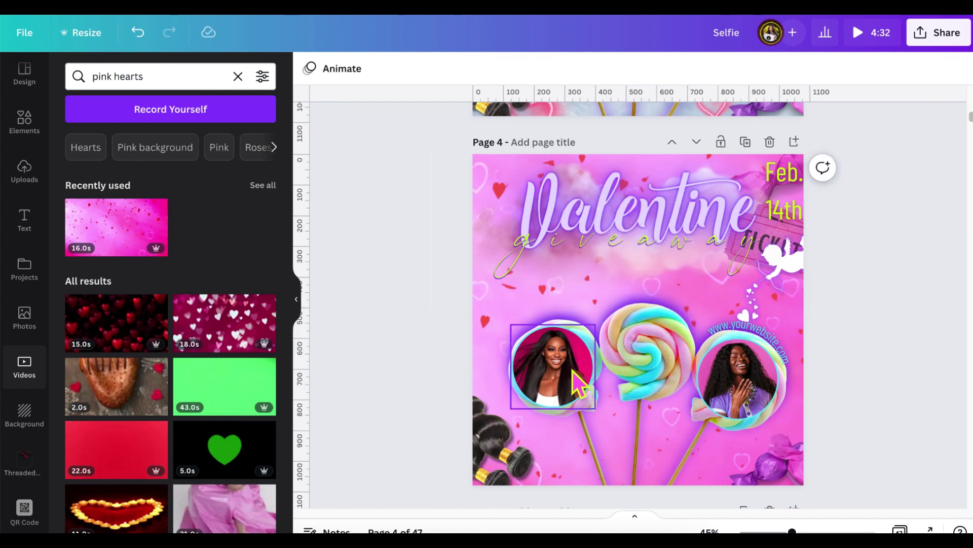
{"action": "left_click", "coordinate": [578, 382]}
{"action": "left_click", "coordinate": [563, 297]}
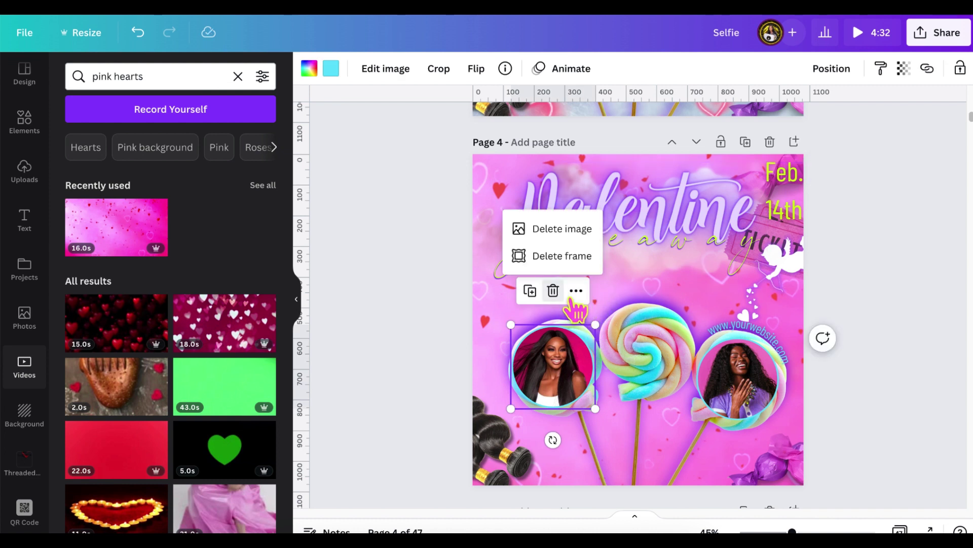
{"action": "left_click", "coordinate": [583, 259]}
- Duplicate page 4's right photo frame with the laughing woman onto the middle and left lollipops
{"action": "left_click", "coordinate": [750, 400]}
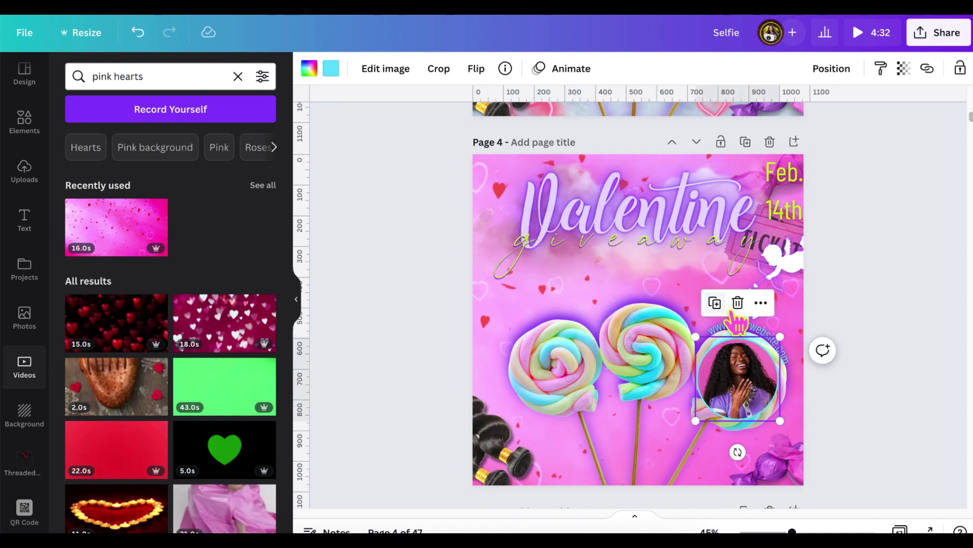
{"action": "left_click", "coordinate": [715, 302]}
{"action": "left_click_drag", "start_coordinate": [749, 390], "coordinate": [658, 344]}
{"action": "left_click", "coordinate": [535, 291]}
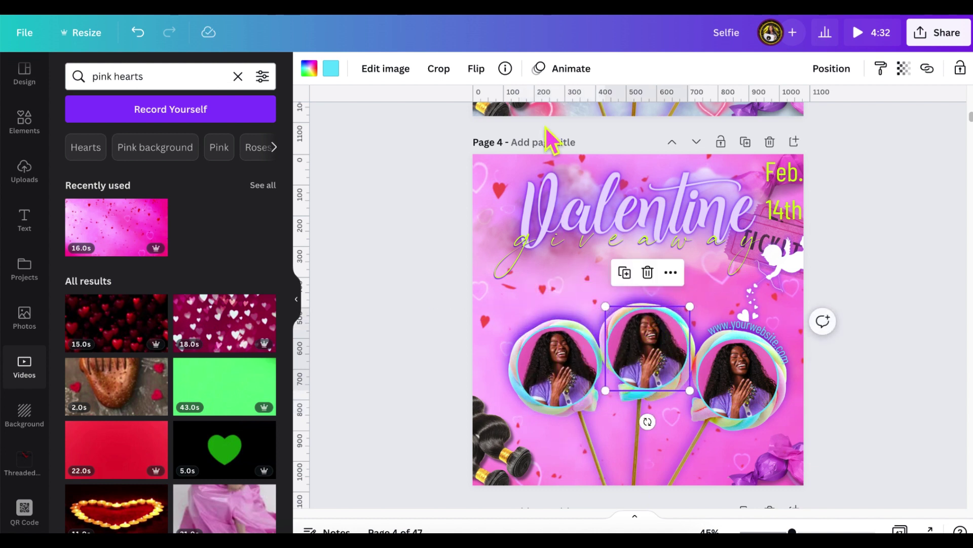
- Flip the photo in page 4's middle lollipop horizontally
{"action": "left_click", "coordinate": [491, 87]}
{"action": "left_click", "coordinate": [512, 105]}
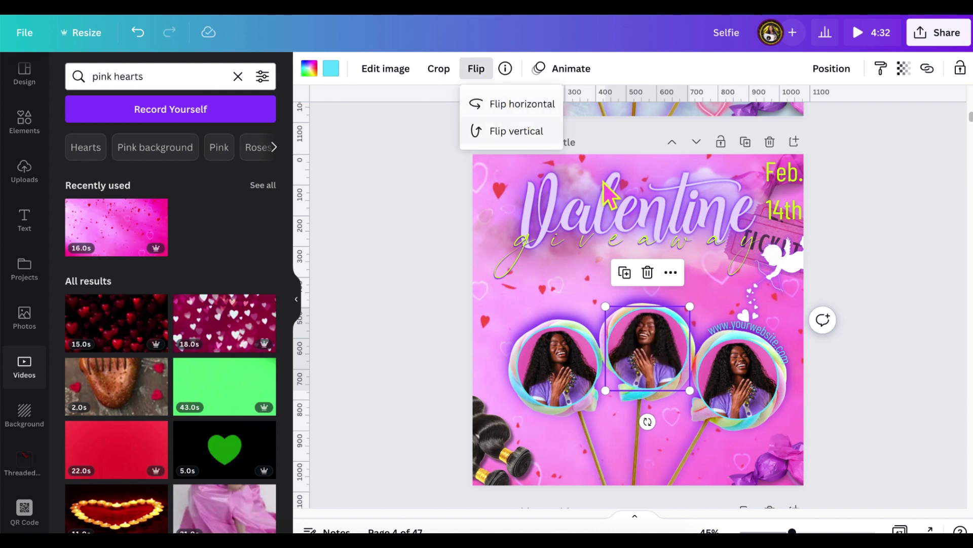
{"action": "left_click", "coordinate": [885, 258]}
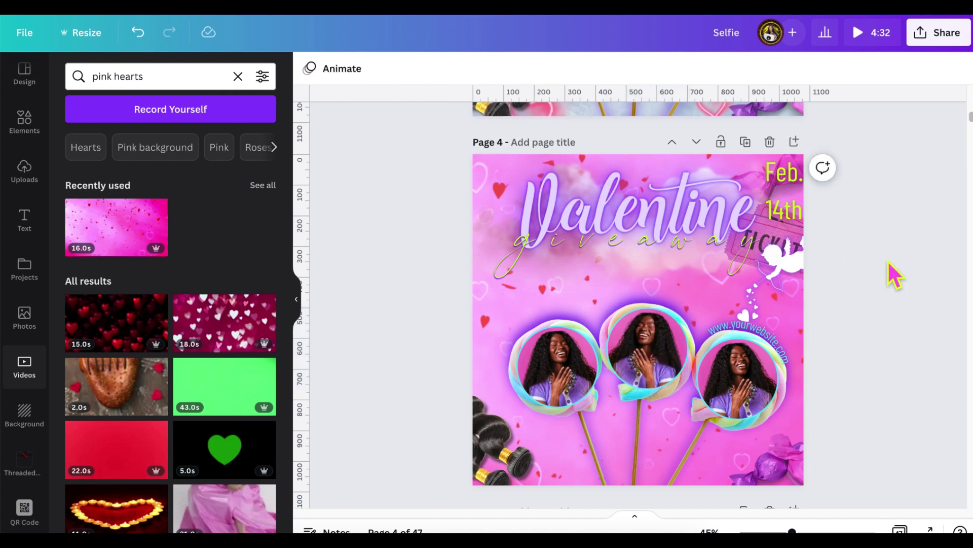
{"action": "scroll", "coordinate": [881, 368], "scroll_direction": "down", "scroll_amount": 1}
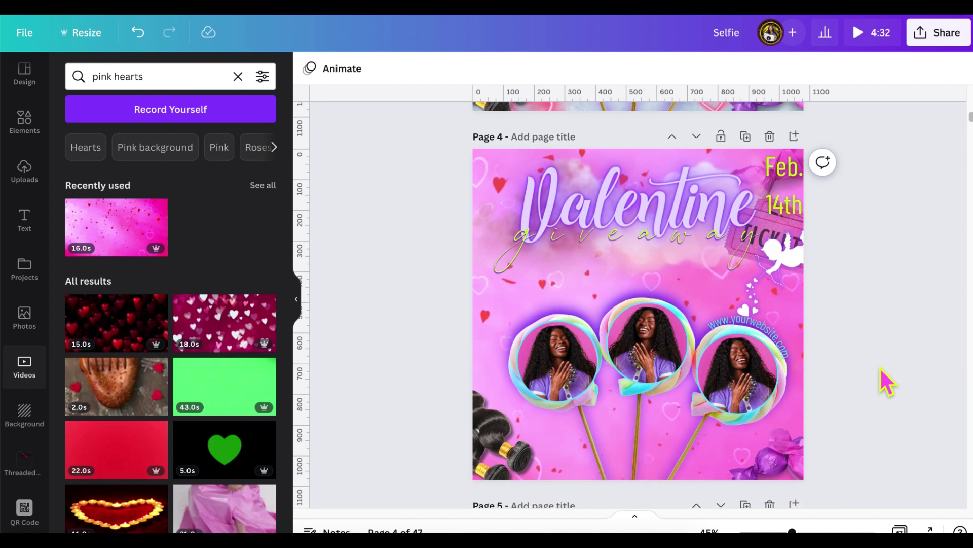